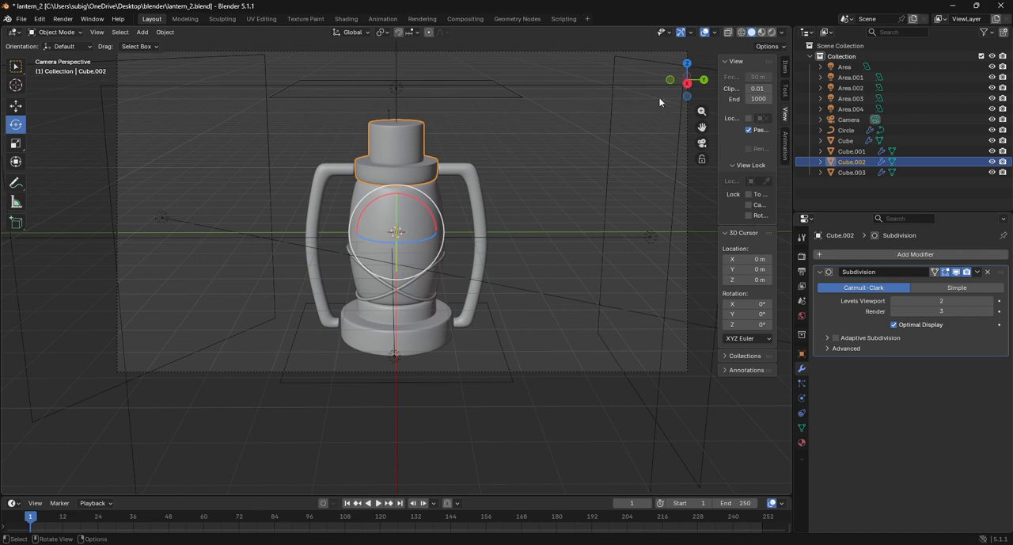
Hide the lantern's top cap object in the right orthographic view to expose the upper end of the central body
{"action": "left_click", "coordinate": [687, 83]}
{"action": "left_click", "coordinate": [462, 192]}
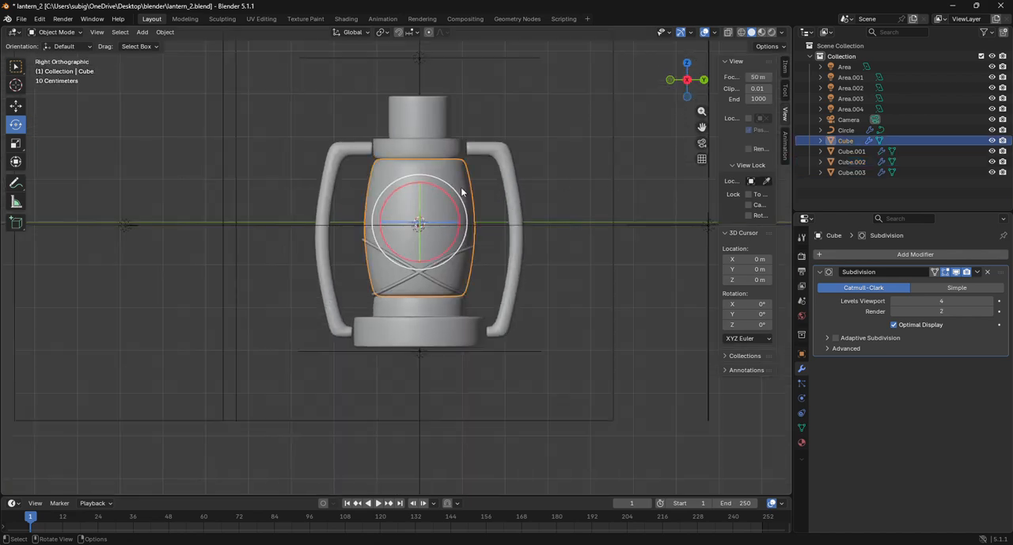
{"action": "scroll", "coordinate": [463, 190], "scroll_direction": "up", "scroll_amount": 5}
{"action": "left_click_drag", "start_coordinate": [702, 128], "coordinate": [634, 282]}
{"action": "scroll", "coordinate": [478, 147], "scroll_direction": "up", "scroll_amount": 2}
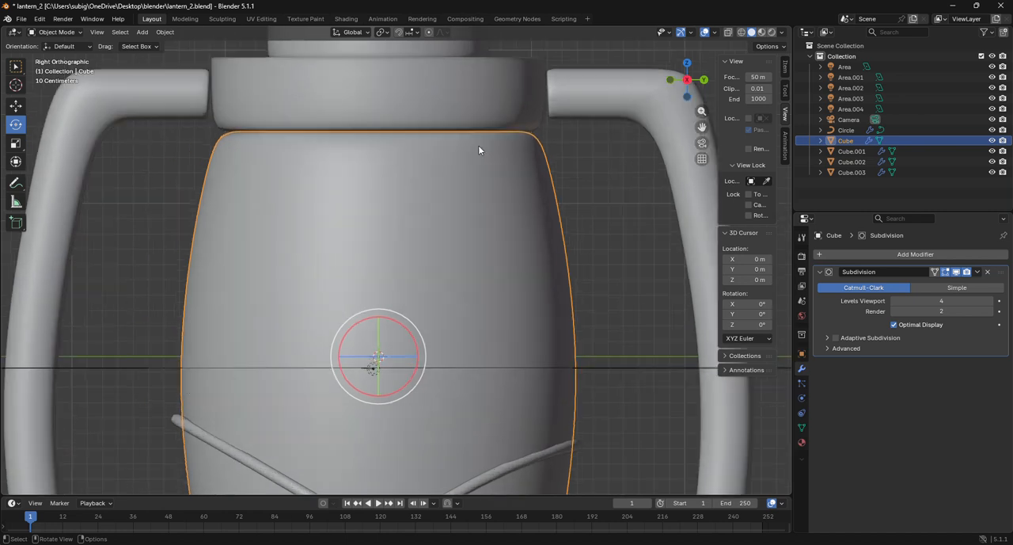
{"action": "scroll", "coordinate": [479, 147], "scroll_direction": "down", "scroll_amount": 6}
{"action": "left_click", "coordinate": [405, 187]}
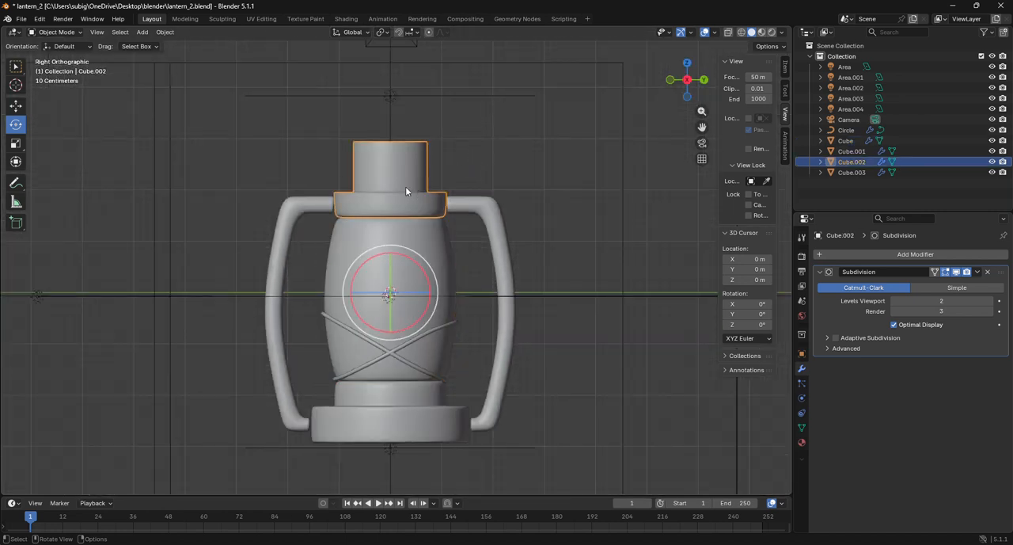
{"action": "key", "text": "h"}
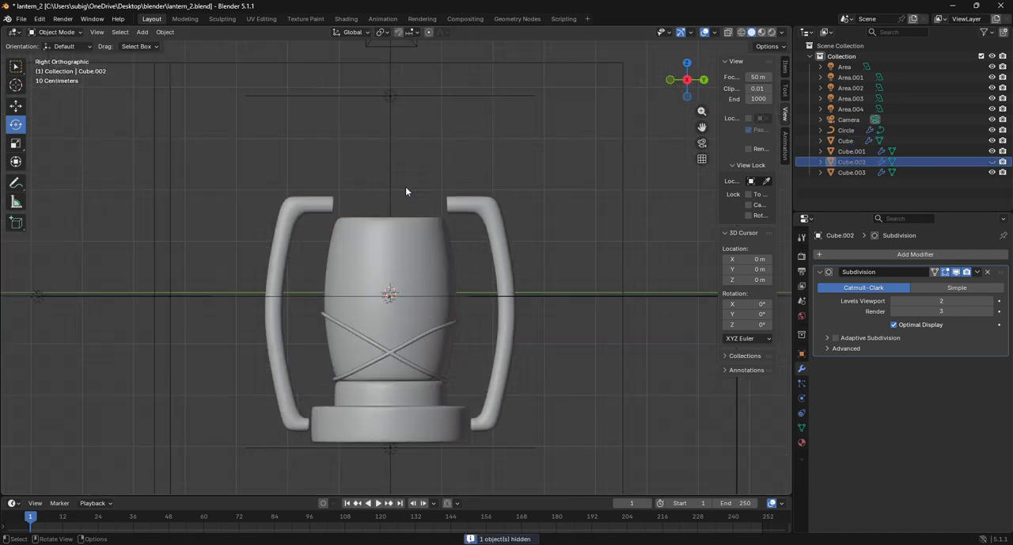
Enter Edit Mode on the lantern's central body and select all its top faces, including the outer rim loop, in right orthographic view
{"action": "left_click", "coordinate": [405, 244]}
{"action": "left_click", "coordinate": [57, 31]}
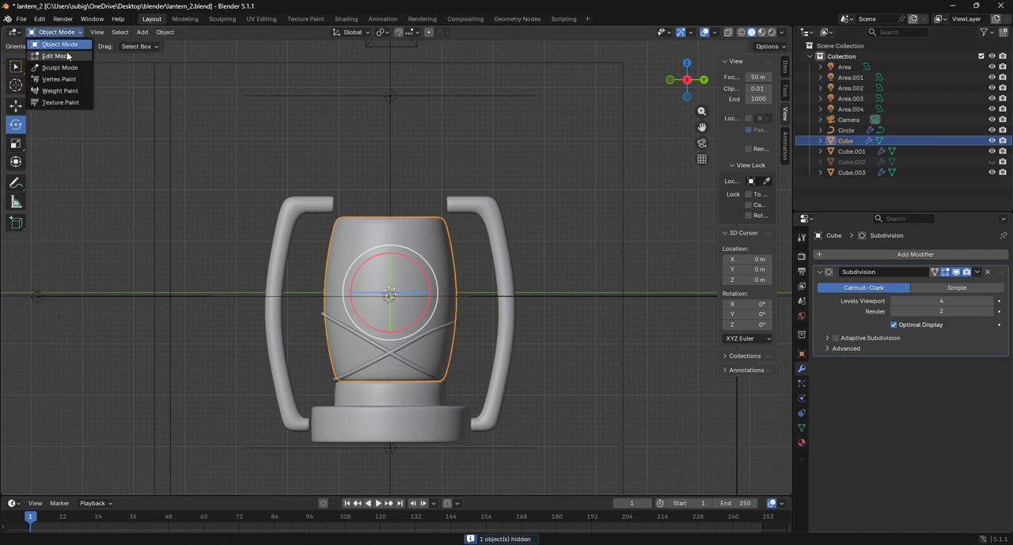
{"action": "left_click", "coordinate": [68, 57]}
{"action": "left_click_drag", "start_coordinate": [678, 95], "coordinate": [498, 201]}
{"action": "scroll", "coordinate": [402, 248], "scroll_direction": "up", "scroll_amount": 1}
{"action": "left_click_drag", "start_coordinate": [372, 249], "coordinate": [418, 282]}
{"action": "left_click", "coordinate": [107, 33]}
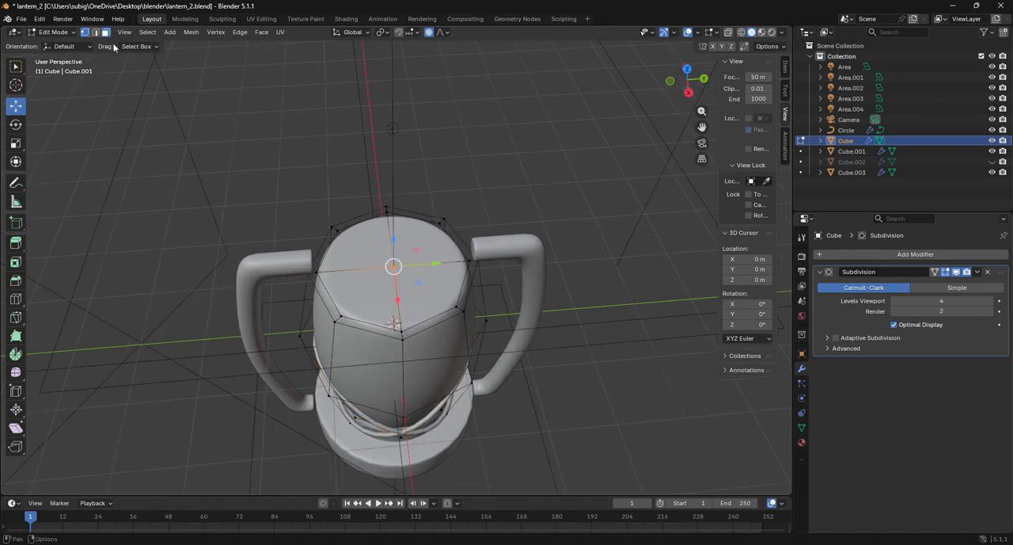
{"action": "left_click", "coordinate": [396, 264]}
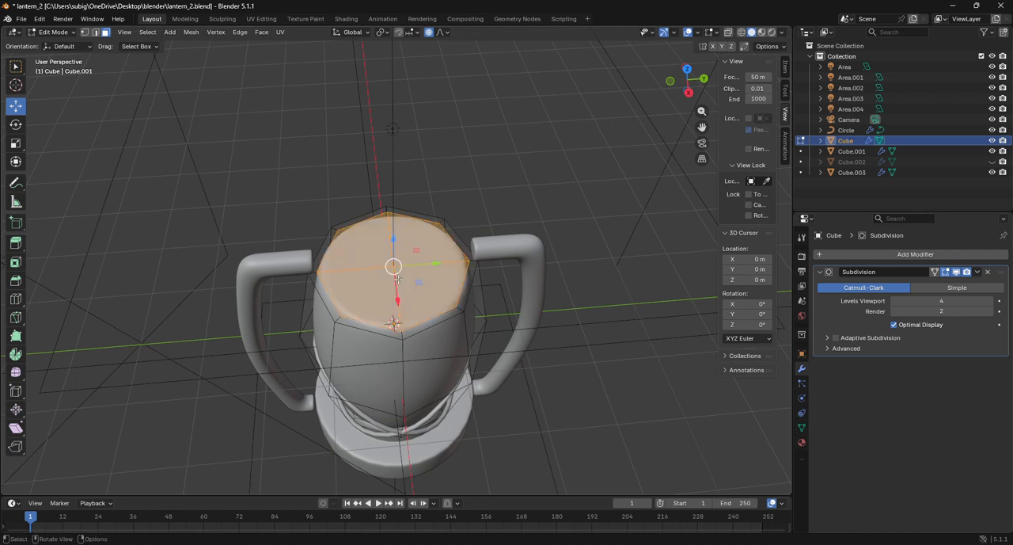
{"action": "left_click", "coordinate": [336, 315], "text": "alt"}
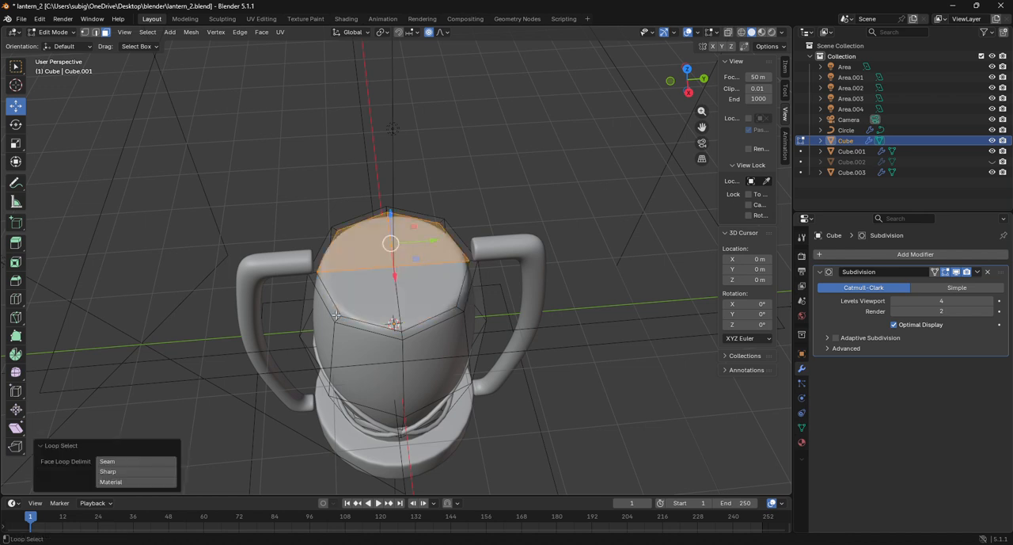
{"action": "left_click", "coordinate": [349, 308], "text": "shift"}
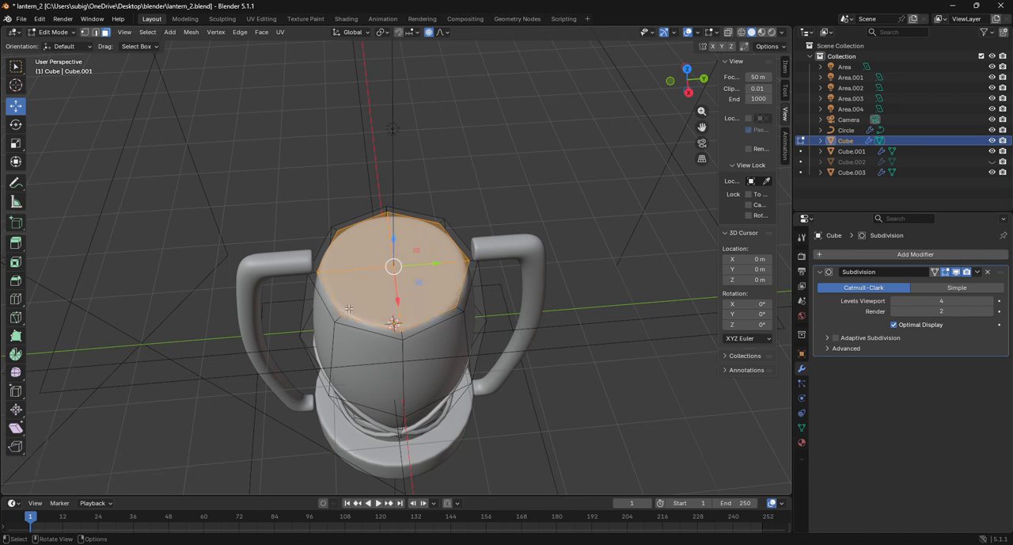
{"action": "left_click", "coordinate": [341, 318], "text": "alt"}
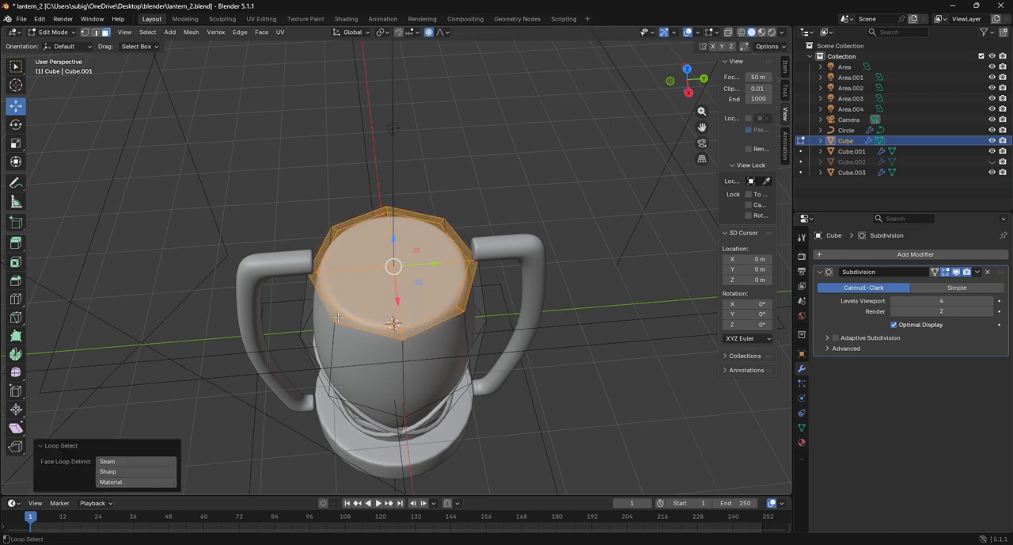
{"action": "left_click", "coordinate": [690, 93]}
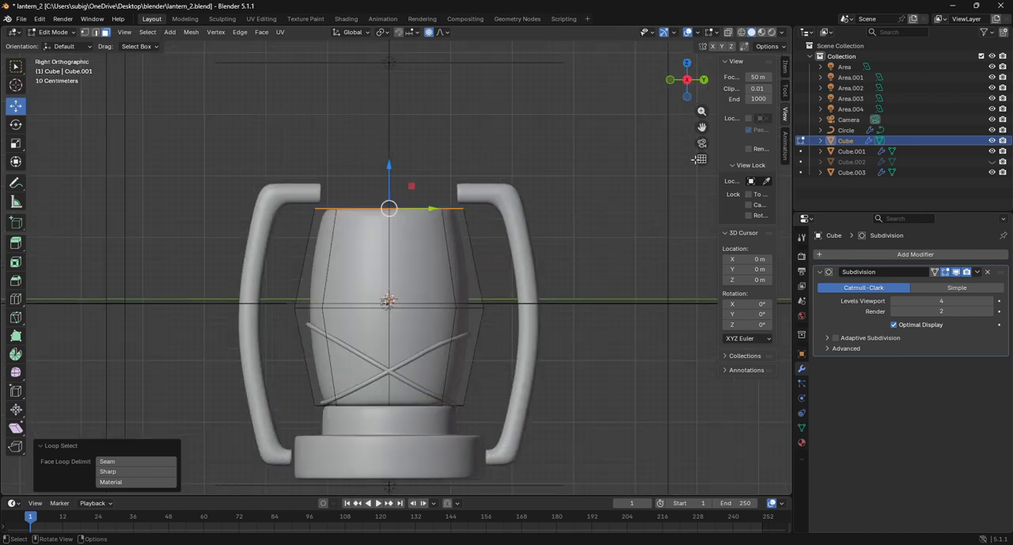
{"action": "key", "text": "s"}
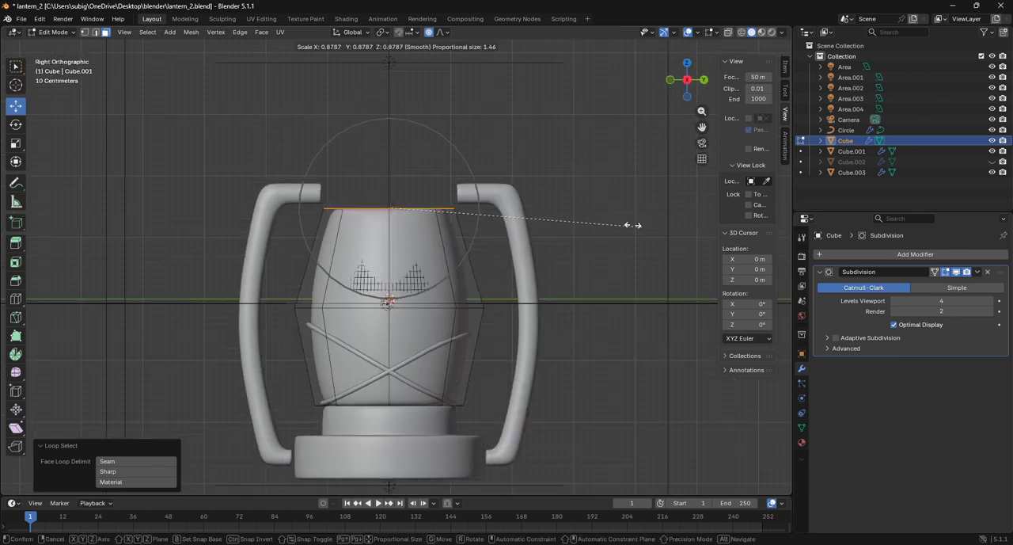
{"action": "scroll", "coordinate": [586, 208], "scroll_direction": "down", "scroll_amount": 3}
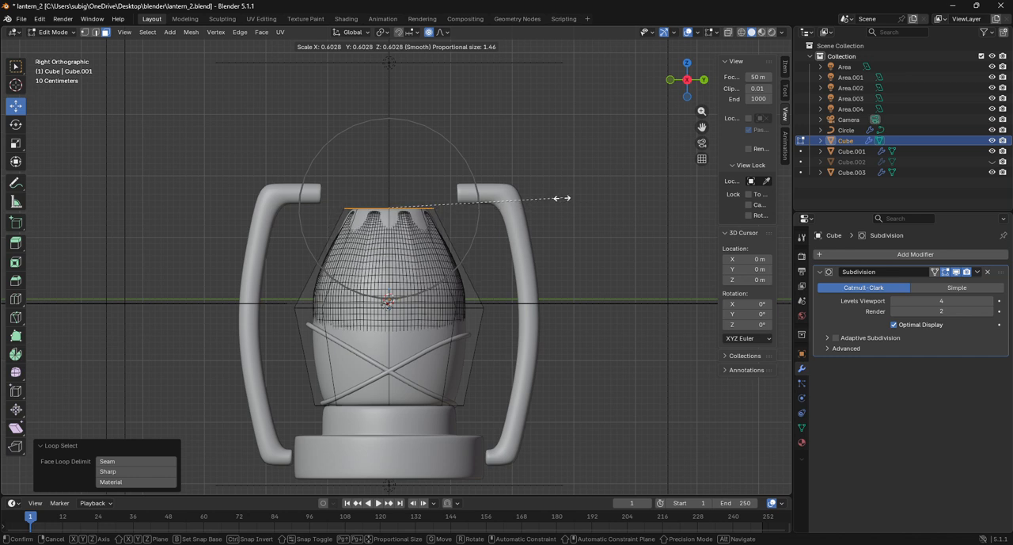
{"action": "scroll", "coordinate": [563, 198], "scroll_direction": "down", "scroll_amount": 3}
{"action": "scroll", "coordinate": [564, 198], "scroll_direction": "down", "scroll_amount": 2}
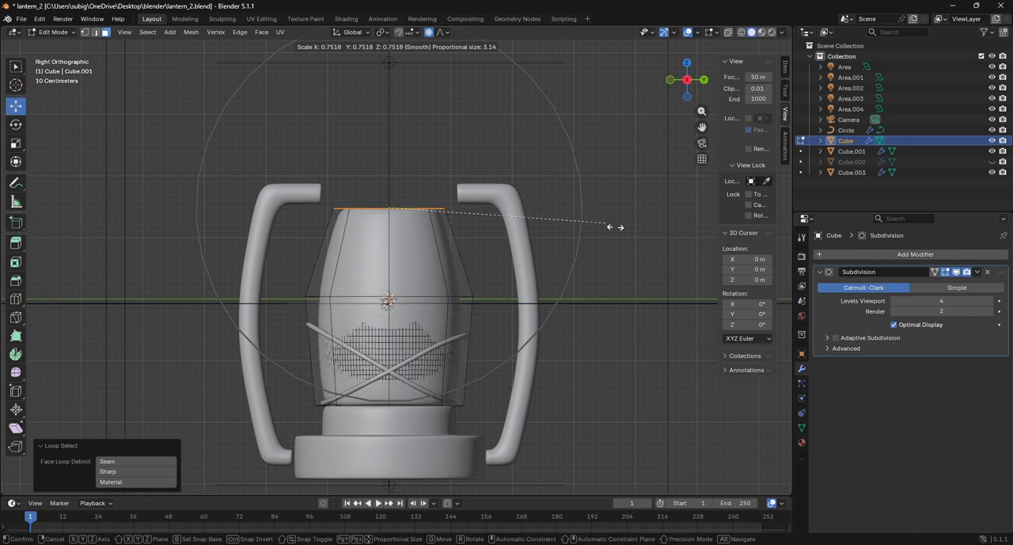
{"action": "left_click", "coordinate": [614, 230]}
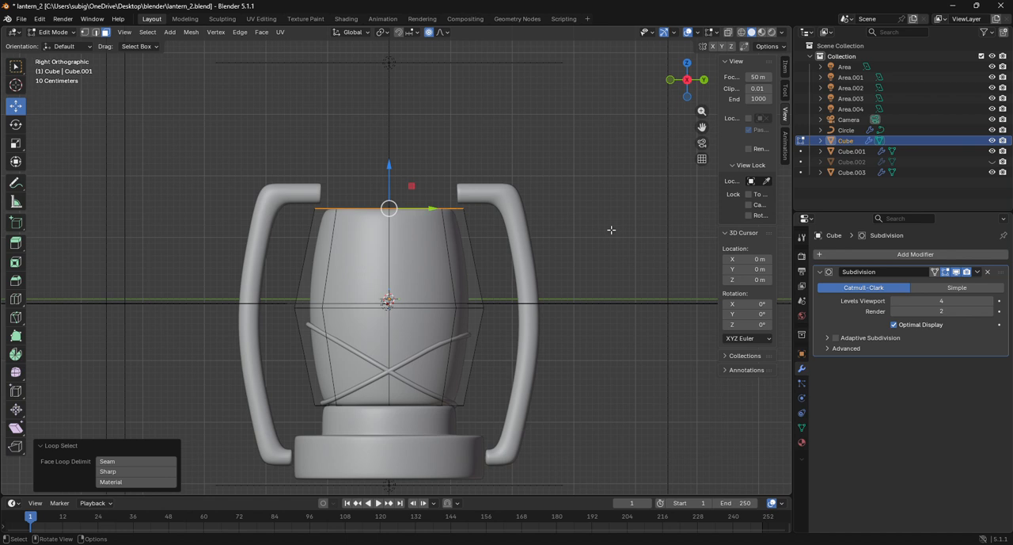
{"action": "left_click", "coordinate": [55, 31]}
{"action": "left_click", "coordinate": [56, 37]}
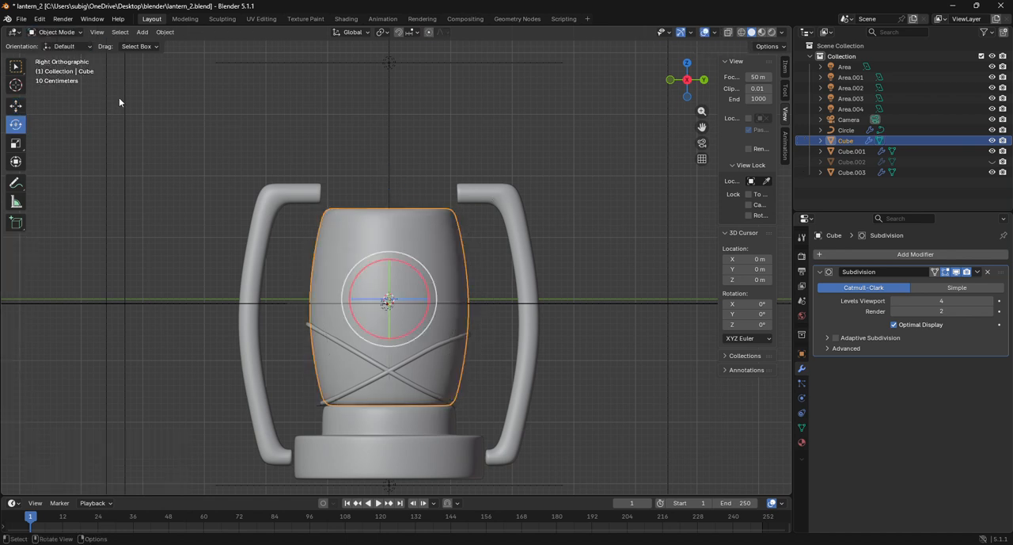
{"action": "key", "text": "g"}
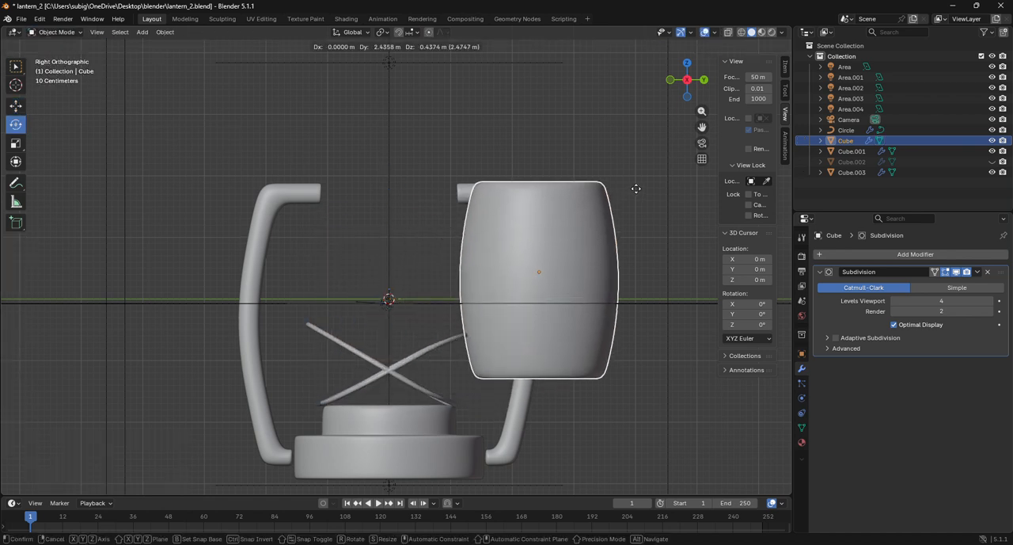
{"action": "right_click", "coordinate": [633, 194]}
{"action": "left_click", "coordinate": [55, 32]}
{"action": "left_click", "coordinate": [60, 54]}
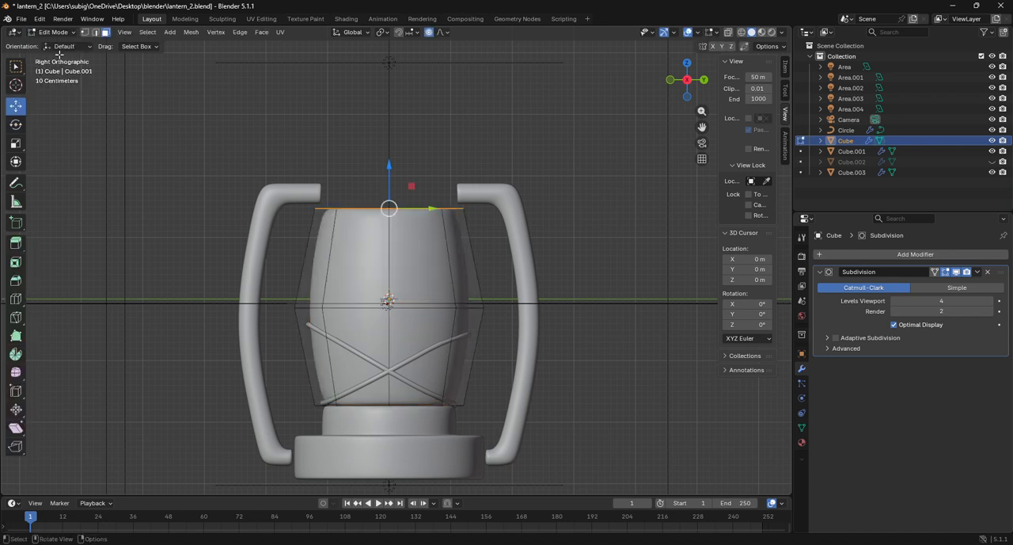
Scale the body's selected top faces to about 0.683 using smooth proportional editing with a size of about 3.8
{"action": "key", "text": "s"}
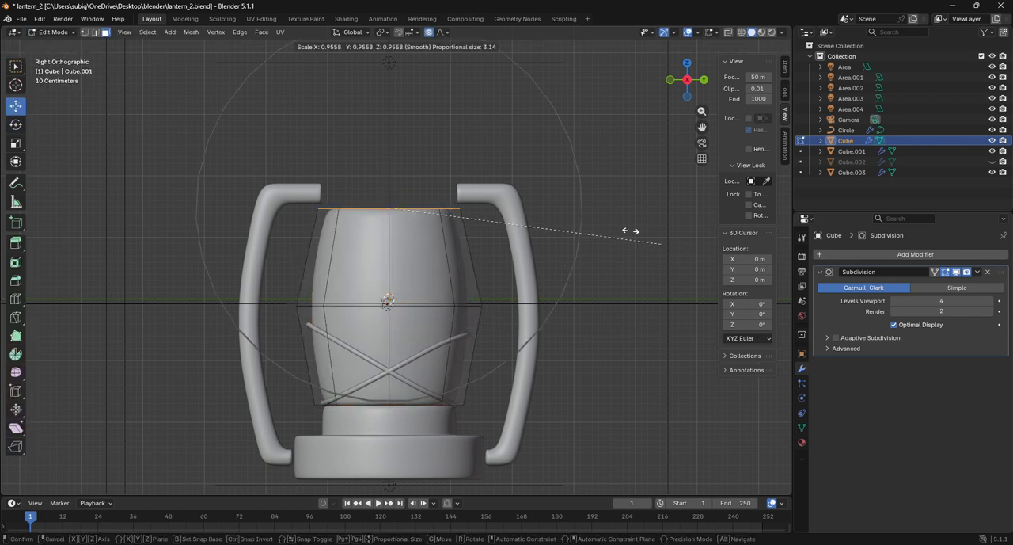
{"action": "scroll", "coordinate": [586, 211], "scroll_direction": "down", "scroll_amount": 3}
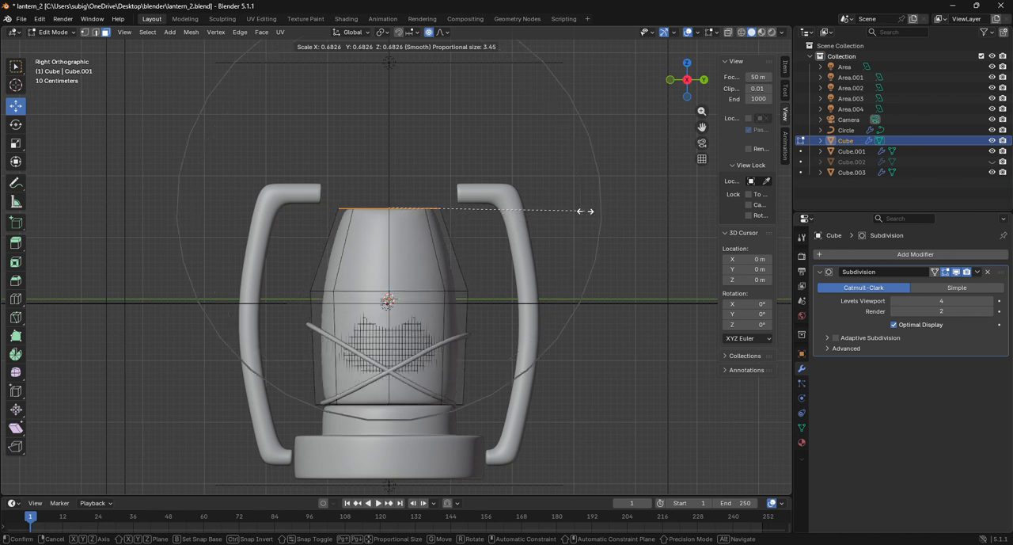
{"action": "scroll", "coordinate": [586, 211], "scroll_direction": "up", "scroll_amount": 1}
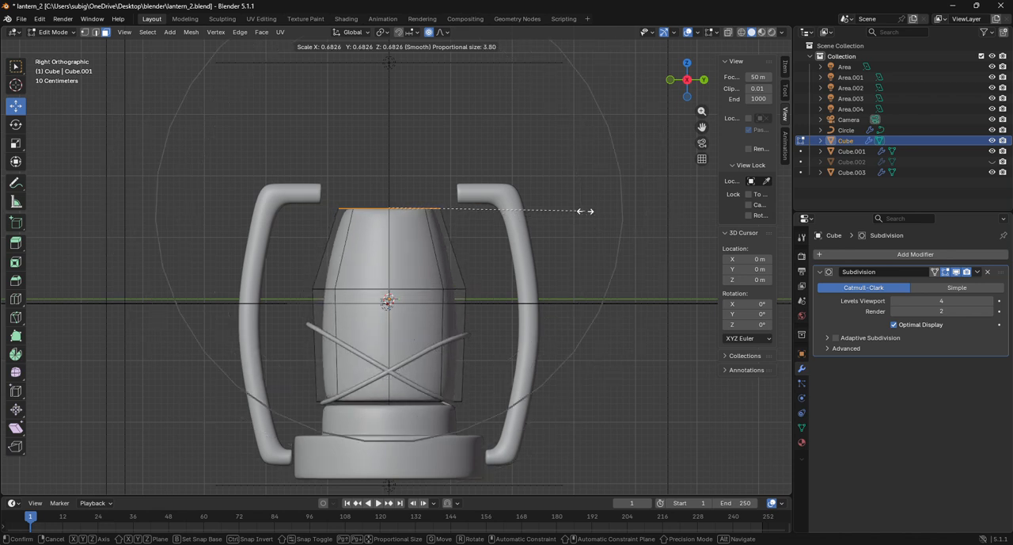
{"action": "scroll", "coordinate": [586, 211], "scroll_direction": "up", "scroll_amount": 1}
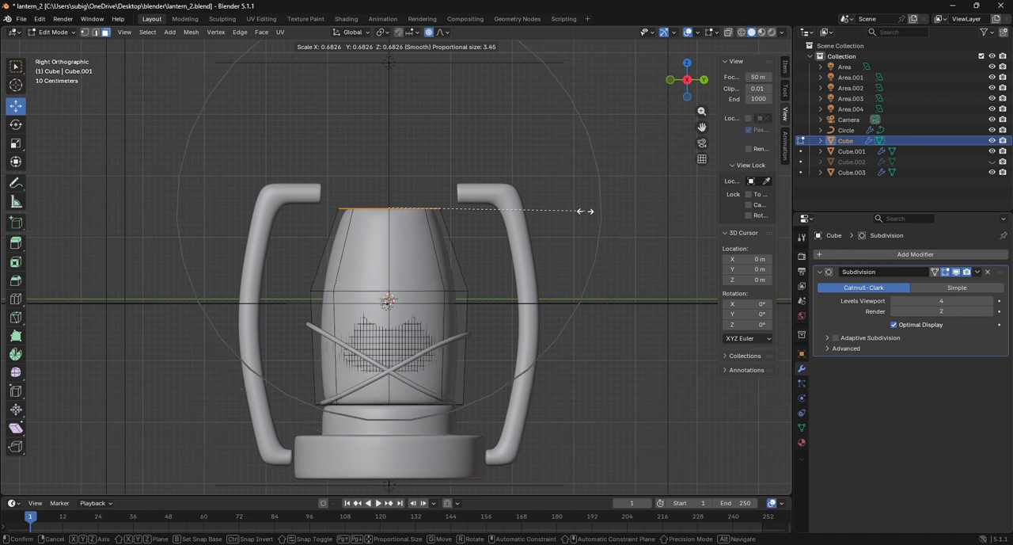
{"action": "scroll", "coordinate": [586, 211], "scroll_direction": "down", "scroll_amount": 1}
{"action": "left_click", "coordinate": [586, 211]}
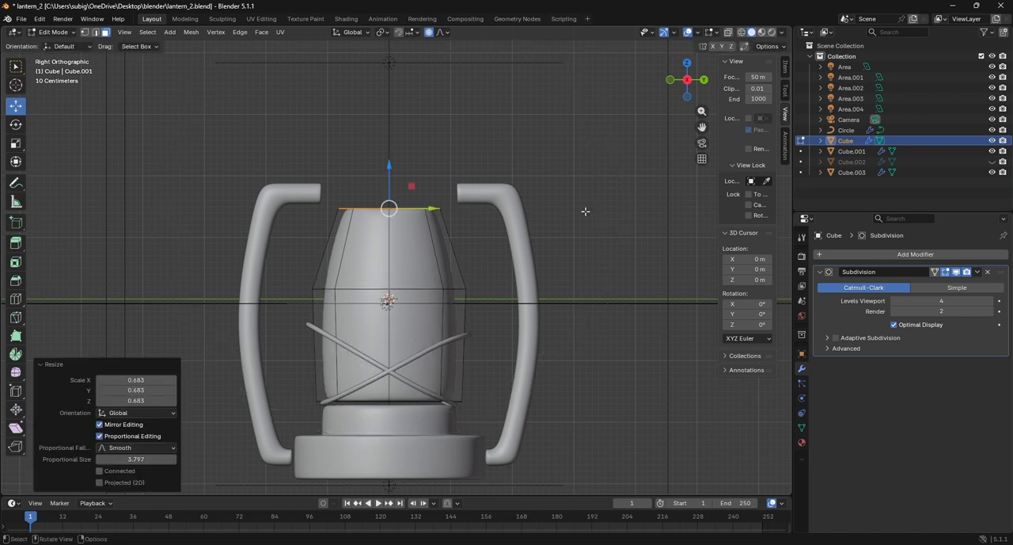
{"action": "left_click", "coordinate": [458, 290], "text": "alt"}
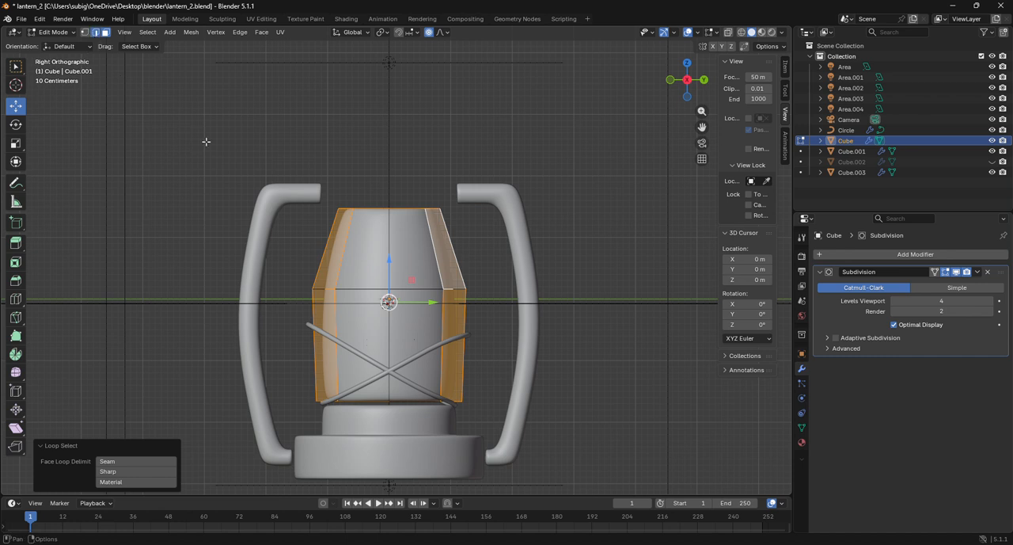
{"action": "key", "text": "2"}
{"action": "left_click", "coordinate": [449, 290], "text": "alt"}
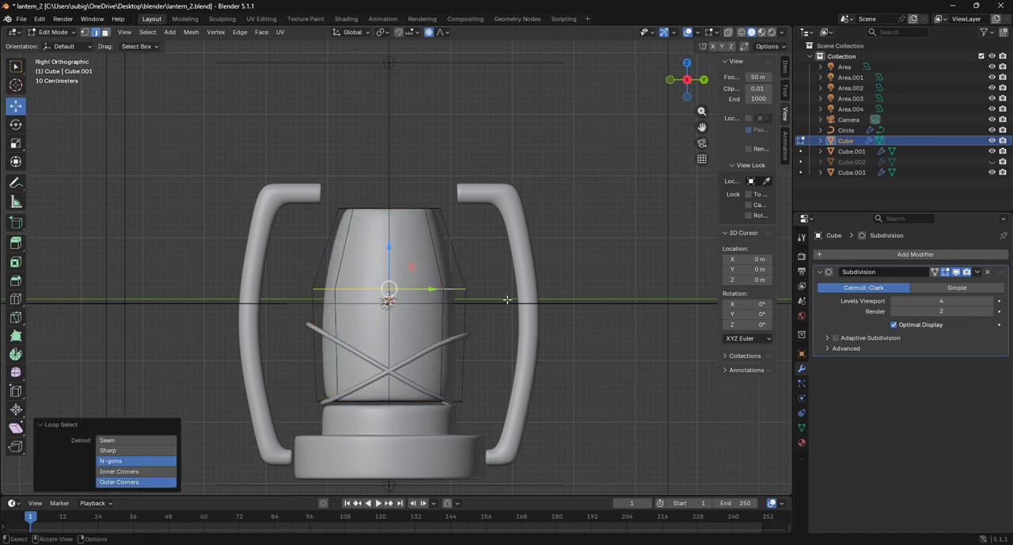
{"action": "key", "text": "s"}
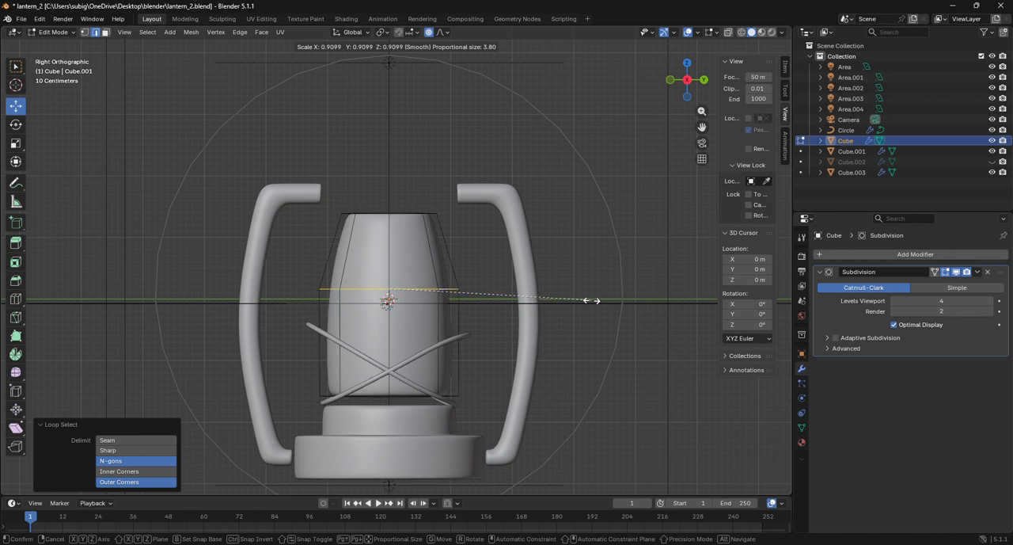
{"action": "scroll", "coordinate": [592, 300], "scroll_direction": "up", "scroll_amount": 7}
{"action": "scroll", "coordinate": [593, 300], "scroll_direction": "up", "scroll_amount": 3}
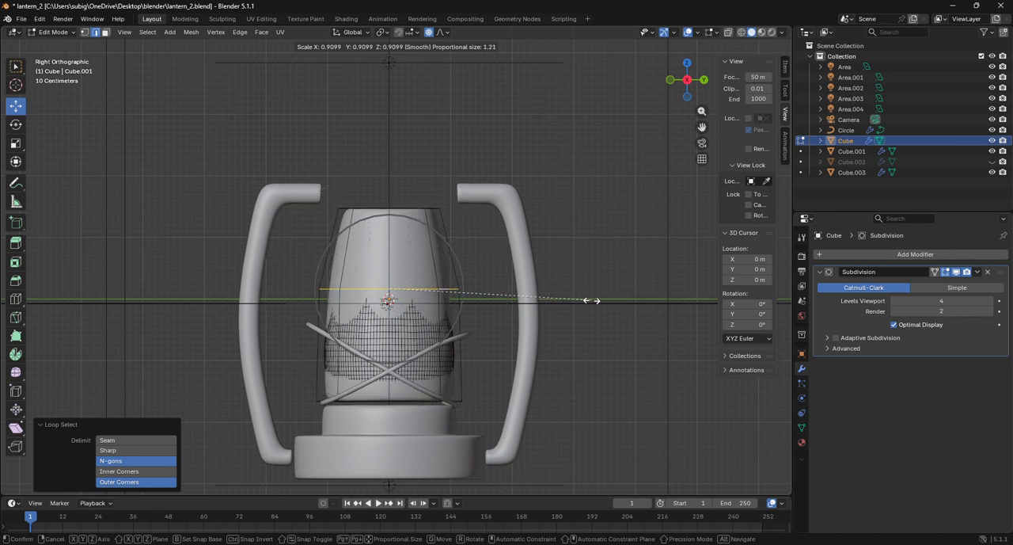
{"action": "scroll", "coordinate": [592, 300], "scroll_direction": "down", "scroll_amount": 1}
{"action": "scroll", "coordinate": [592, 300], "scroll_direction": "down", "scroll_amount": 3}
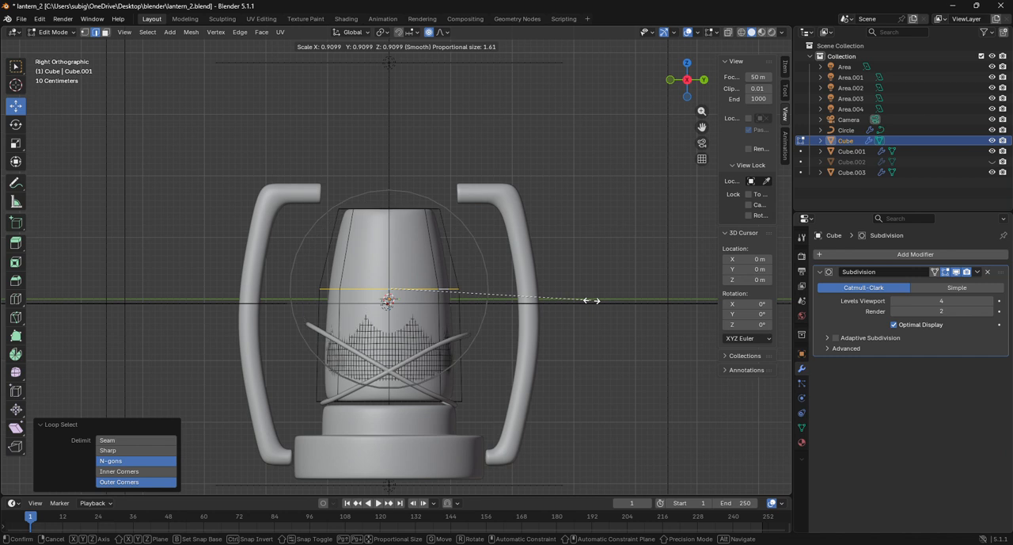
{"action": "scroll", "coordinate": [592, 300], "scroll_direction": "down", "scroll_amount": 1}
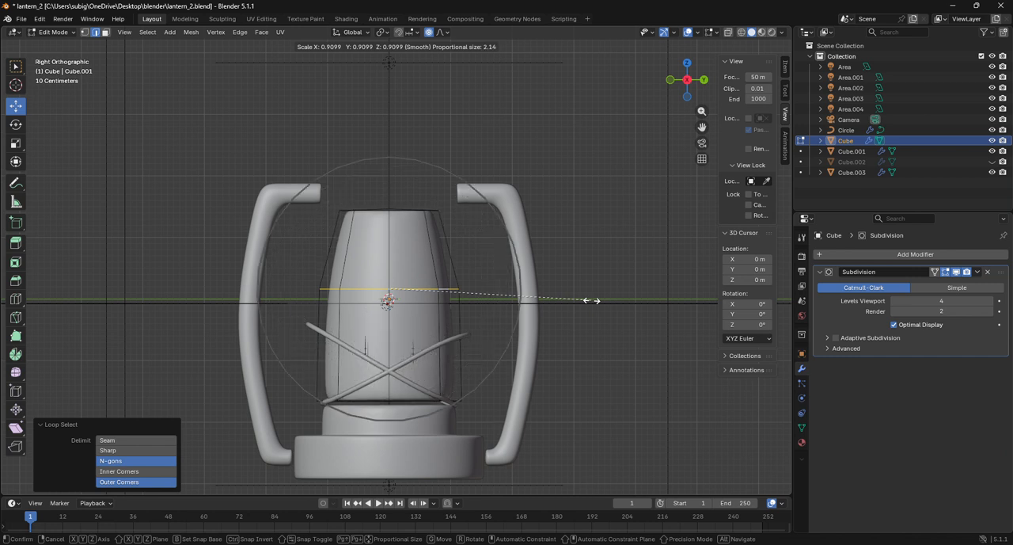
{"action": "scroll", "coordinate": [592, 300], "scroll_direction": "down", "scroll_amount": 1}
{"action": "key", "text": "Escape"}
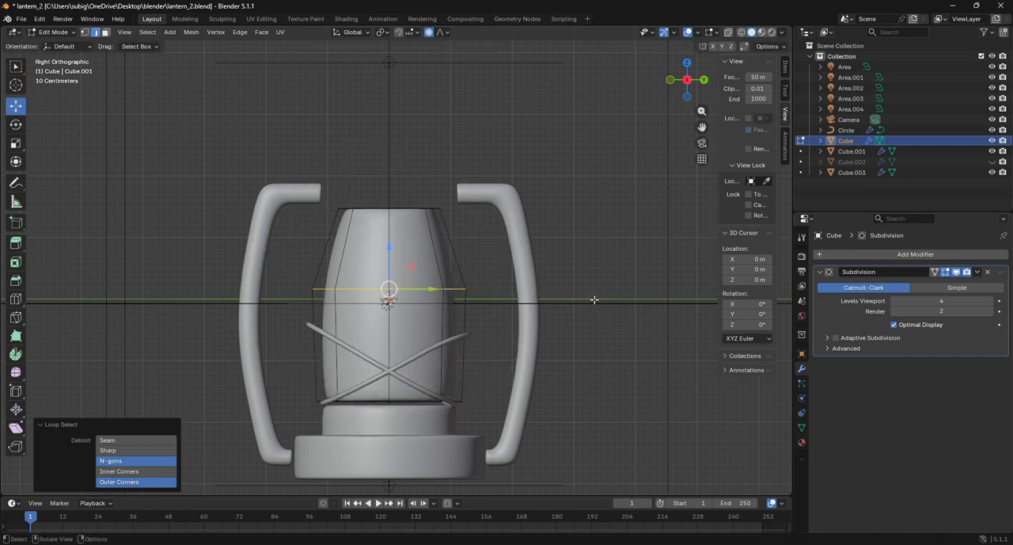
Check the tapered body from the back, top and right side, and return to Object Mode
{"action": "left_click_drag", "start_coordinate": [690, 98], "coordinate": [444, 108]}
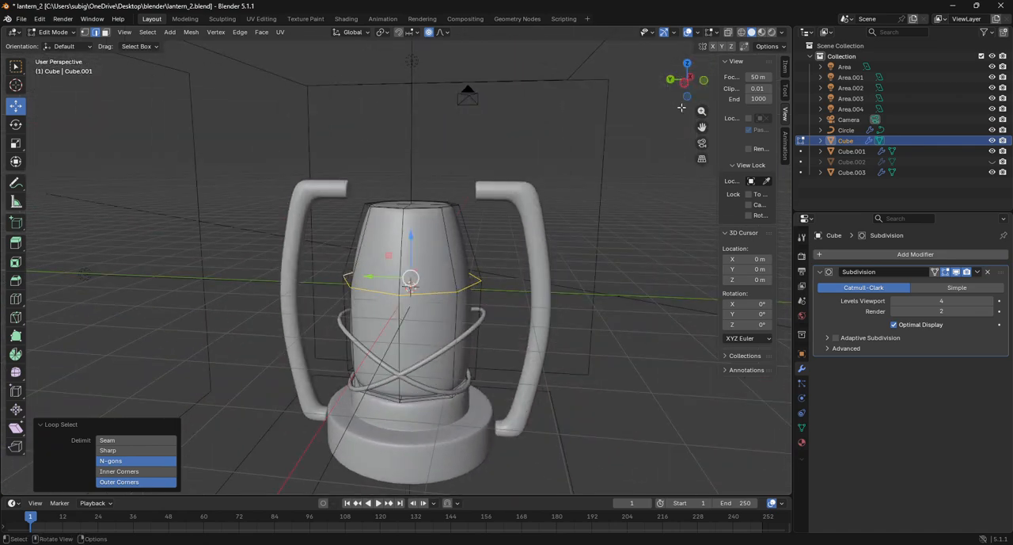
{"action": "left_click", "coordinate": [688, 61]}
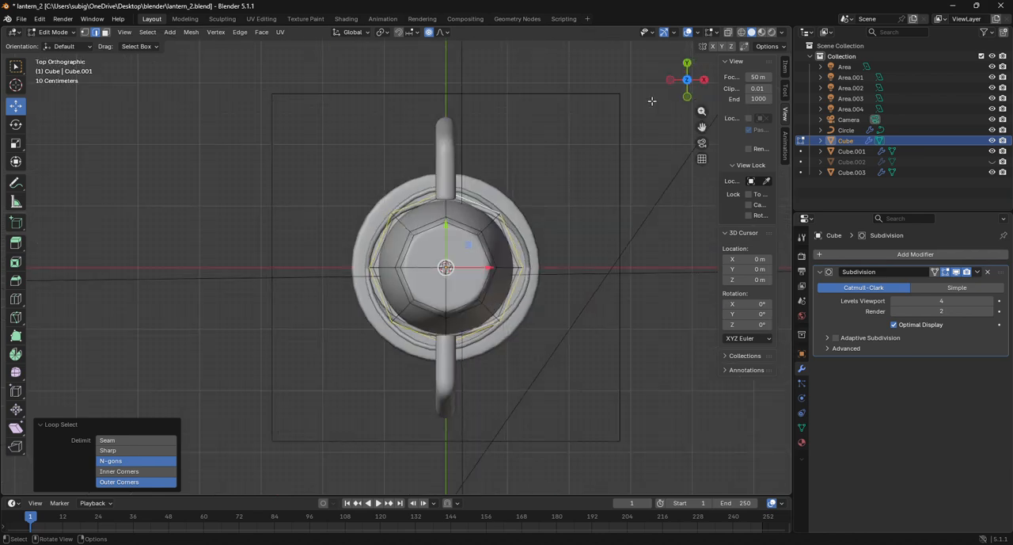
{"action": "left_click", "coordinate": [703, 81]}
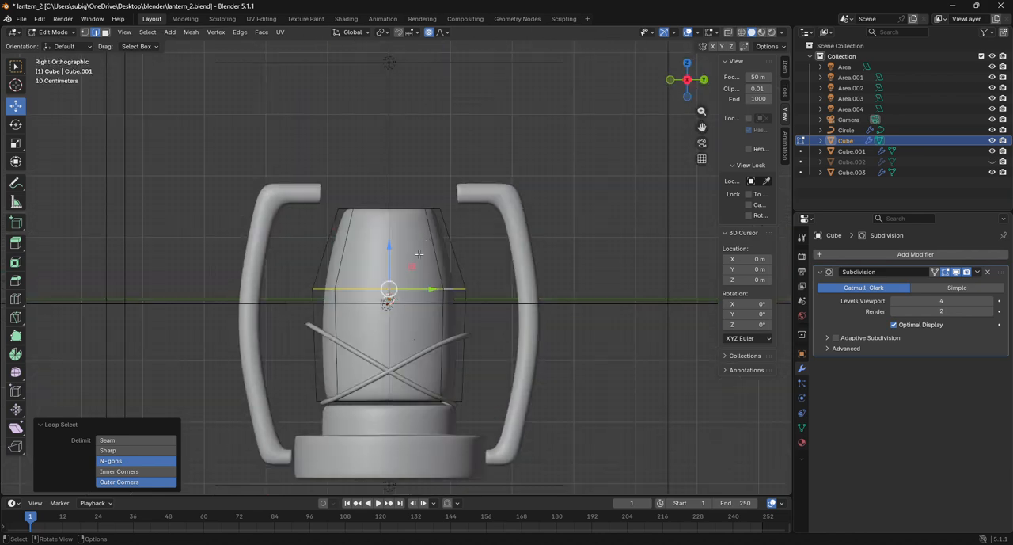
{"action": "left_click", "coordinate": [52, 32]}
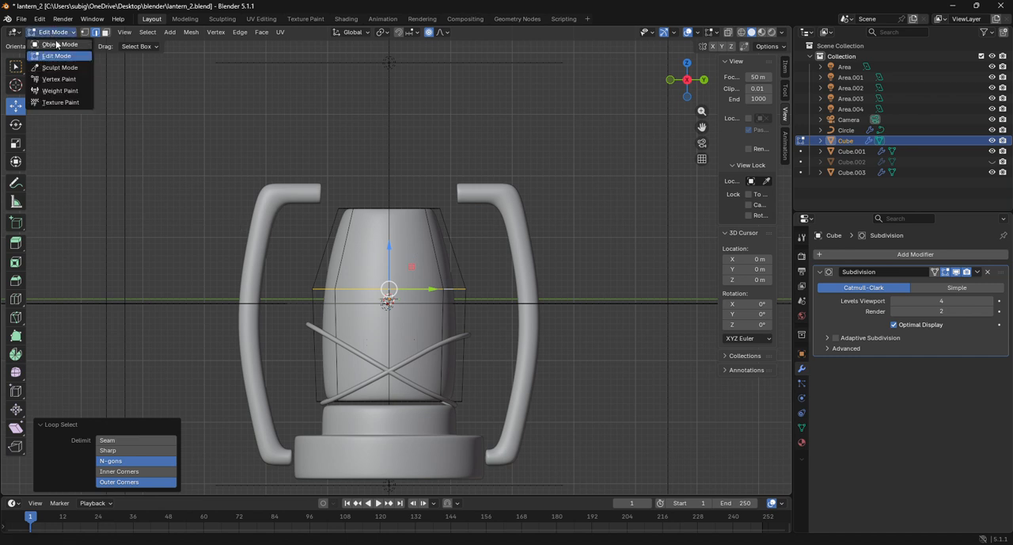
{"action": "key", "text": "Tab"}
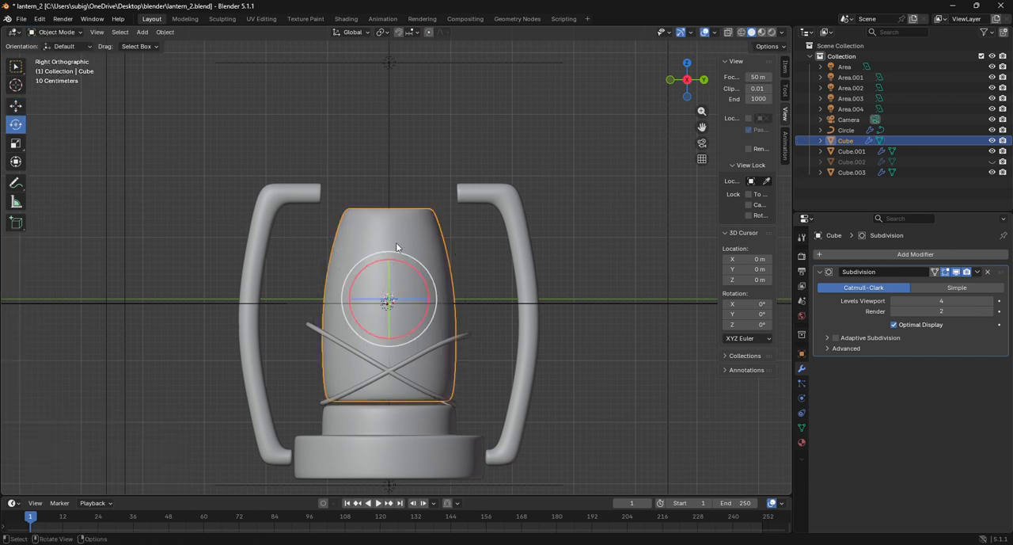
In Edit Mode on the lantern's central body, turn off proportional editing and delete the vertices of the small stray mesh piece inside it
{"action": "left_click", "coordinate": [67, 34]}
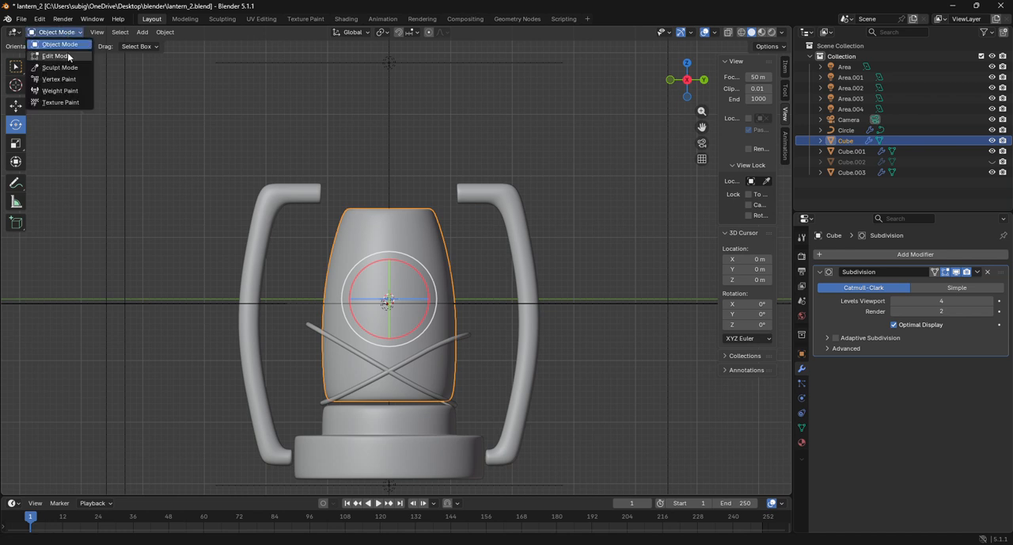
{"action": "left_click", "coordinate": [70, 57]}
{"action": "key", "text": "ctrl+l"}
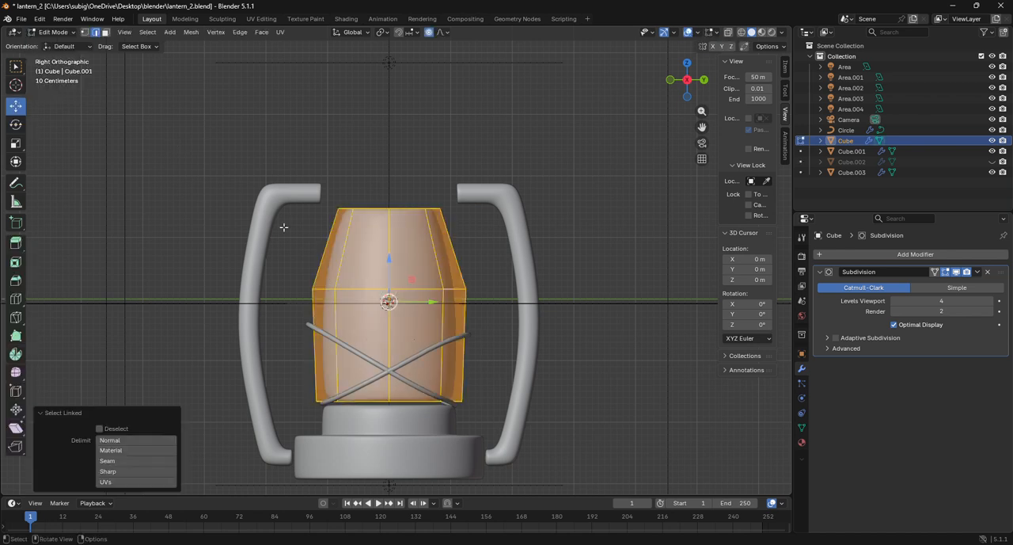
{"action": "left_click", "coordinate": [284, 227]}
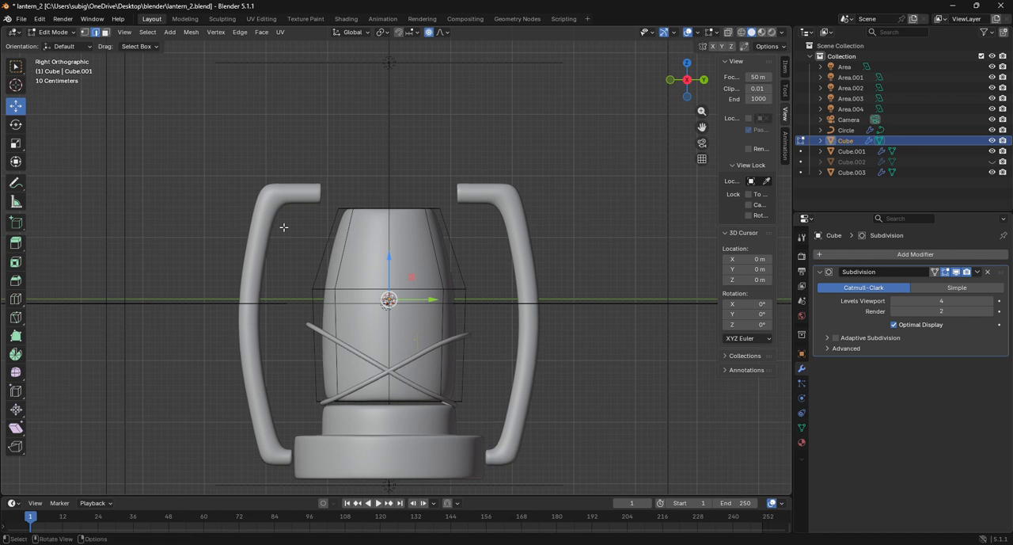
{"action": "key", "text": "g"}
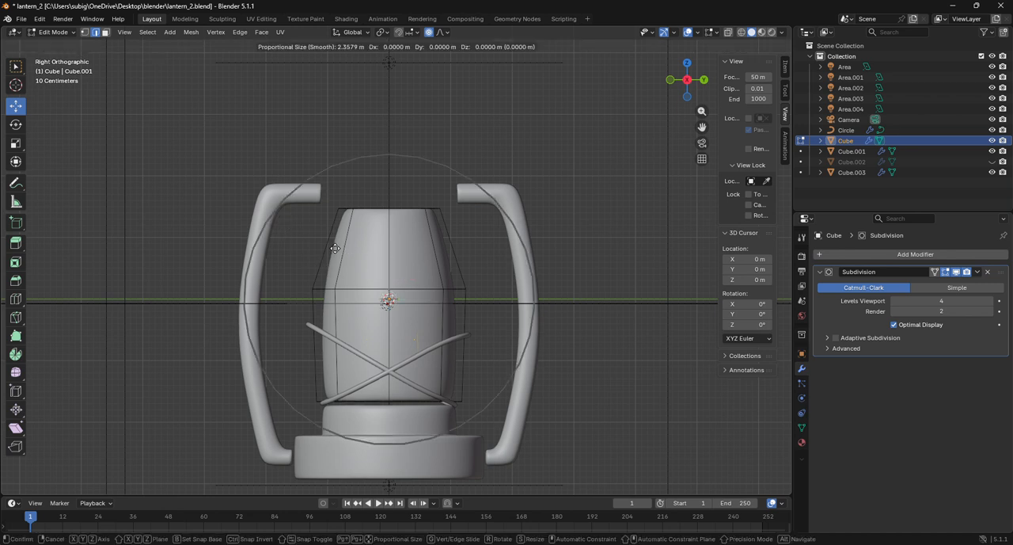
{"action": "key", "text": "Escape"}
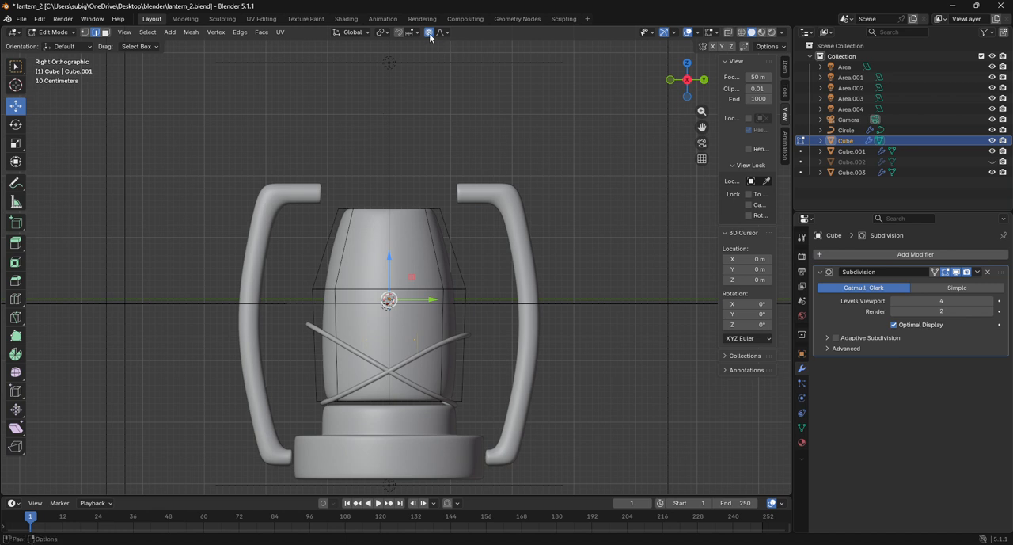
{"action": "key", "text": "g"}
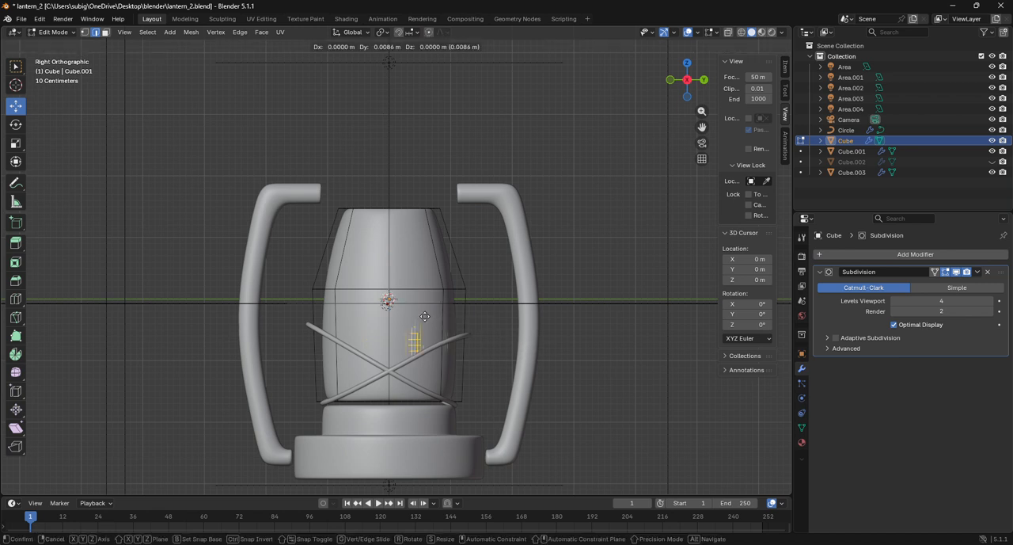
{"action": "key", "text": "Escape"}
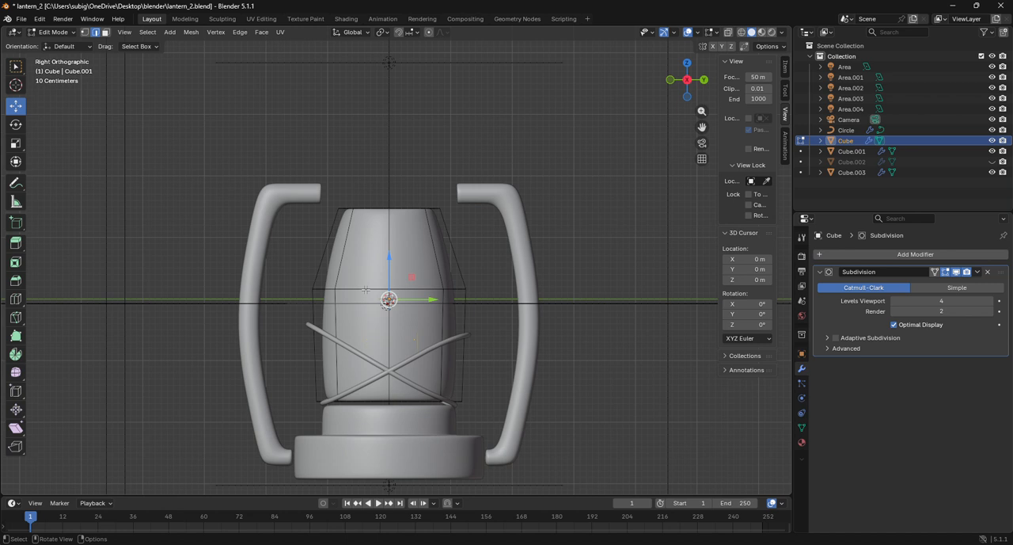
{"action": "key", "text": "x"}
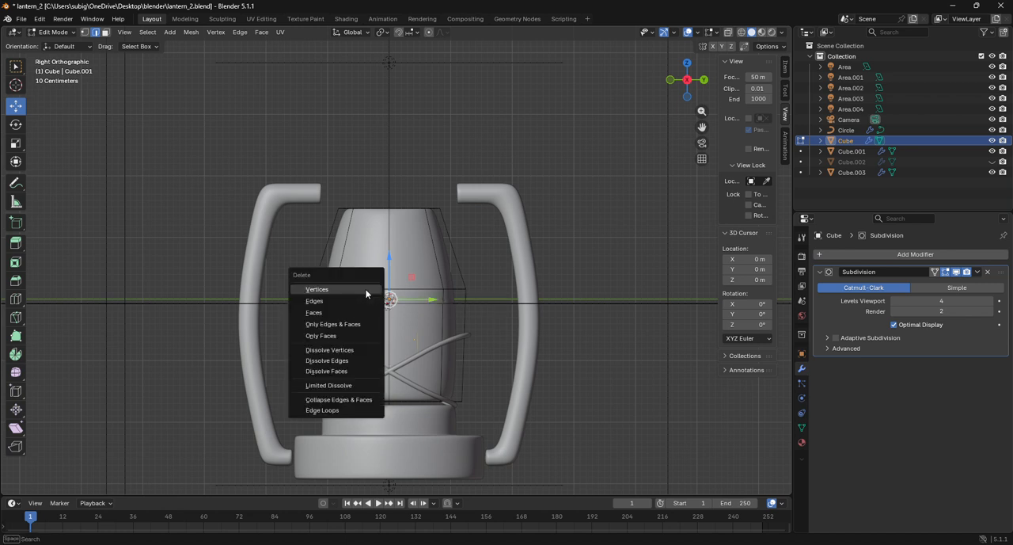
{"action": "left_click", "coordinate": [365, 290]}
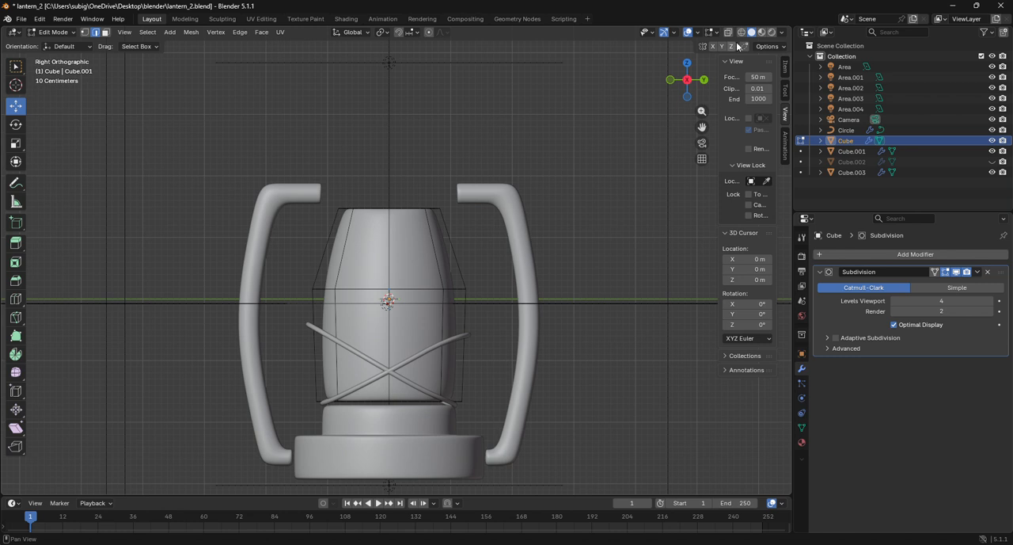
Select the central body's middle vertex loop in wireframe vertex mode and scale it to 0.929, followed by a second scaling to about 0.94
{"action": "key", "text": "shift+z"}
{"action": "scroll", "coordinate": [427, 230], "scroll_direction": "up", "scroll_amount": 2}
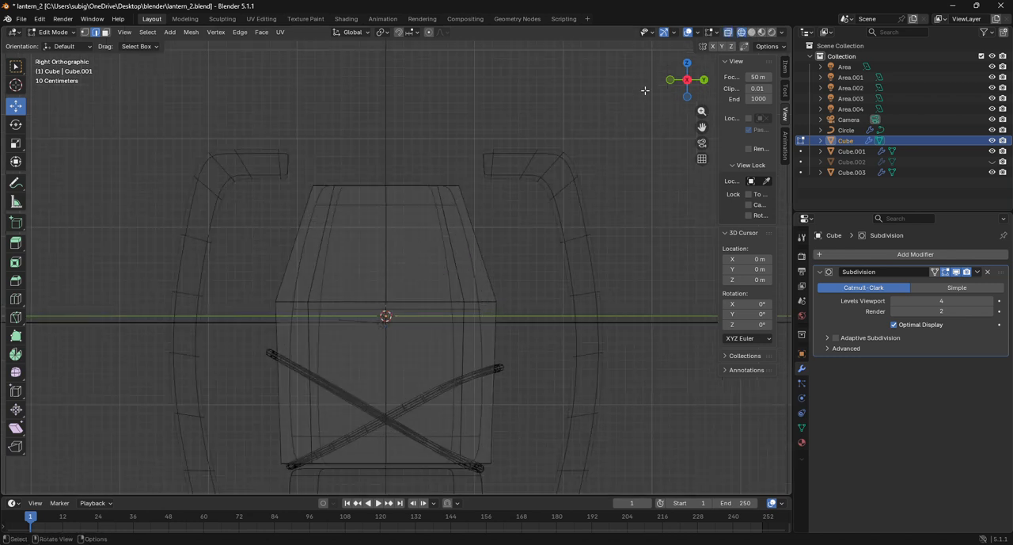
{"action": "left_click", "coordinate": [751, 32]}
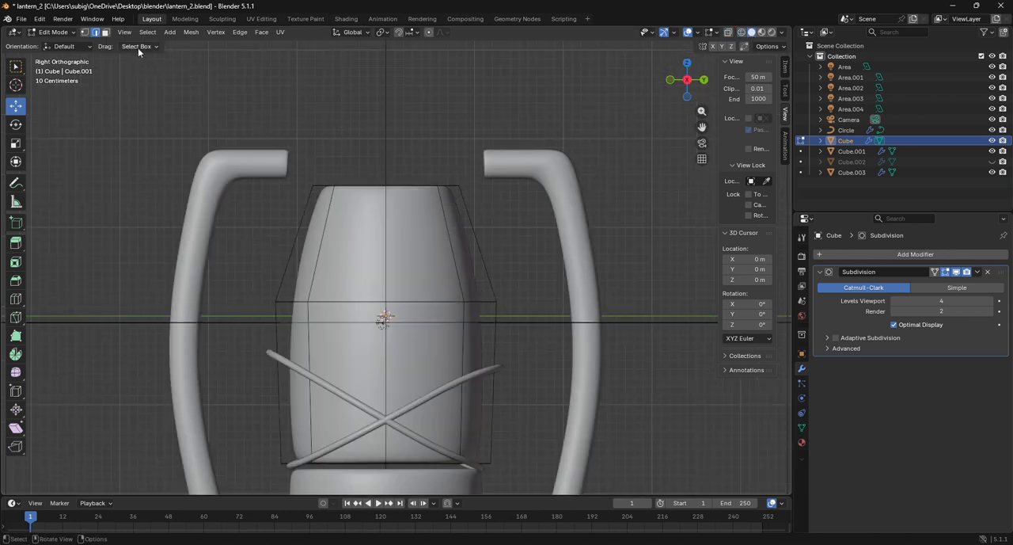
{"action": "key", "text": "1"}
{"action": "left_click", "coordinate": [743, 32]}
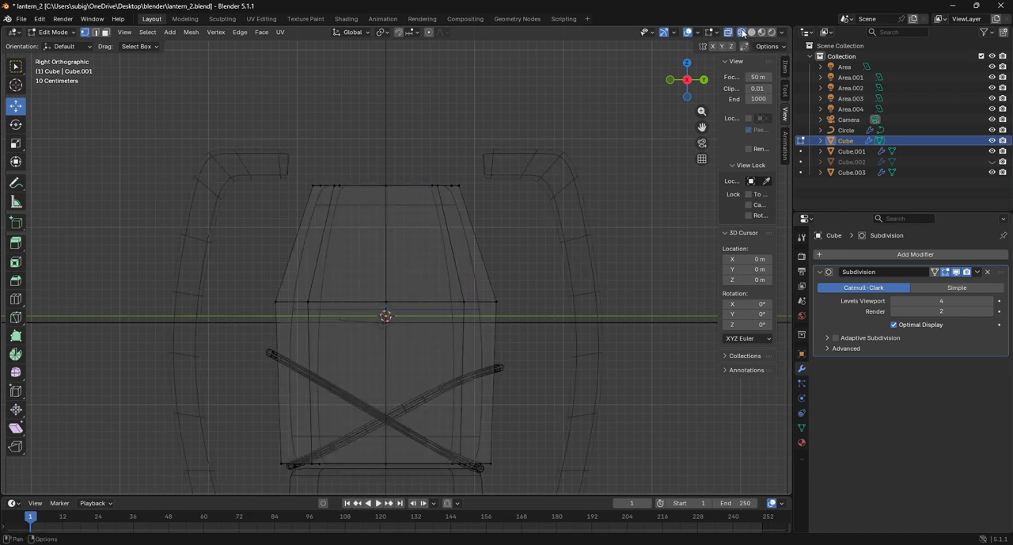
{"action": "left_click_drag", "start_coordinate": [249, 272], "coordinate": [539, 328]}
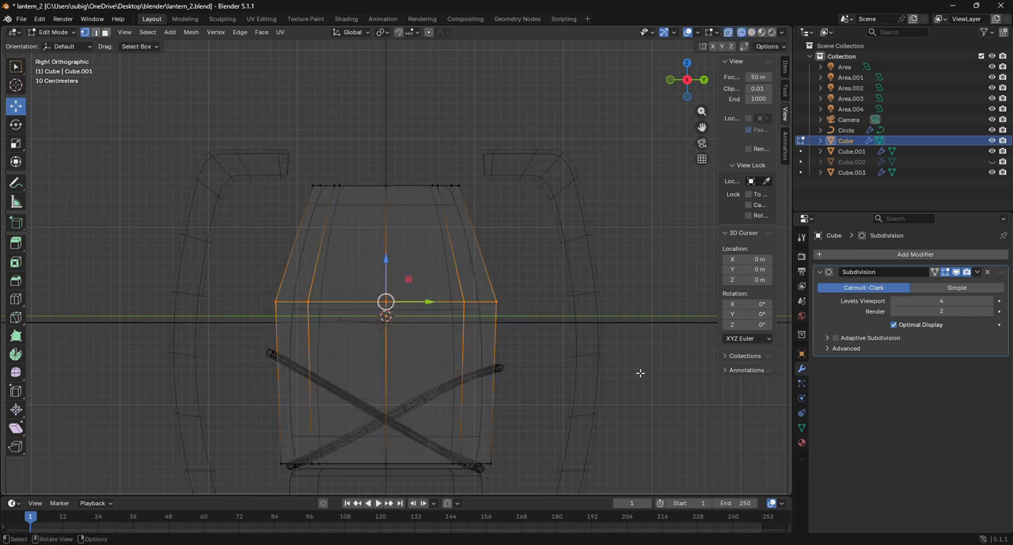
{"action": "key", "text": "s"}
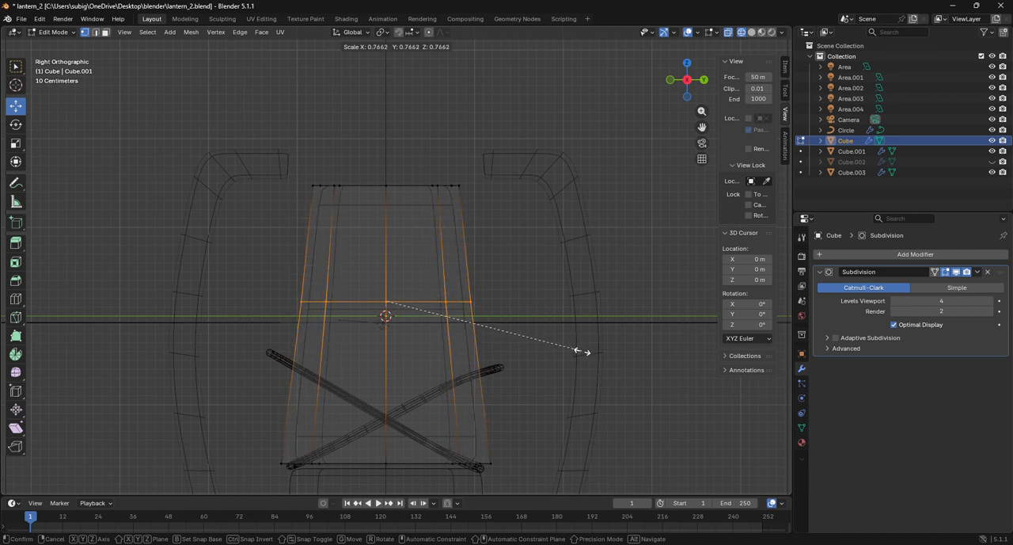
{"action": "left_click", "coordinate": [625, 354]}
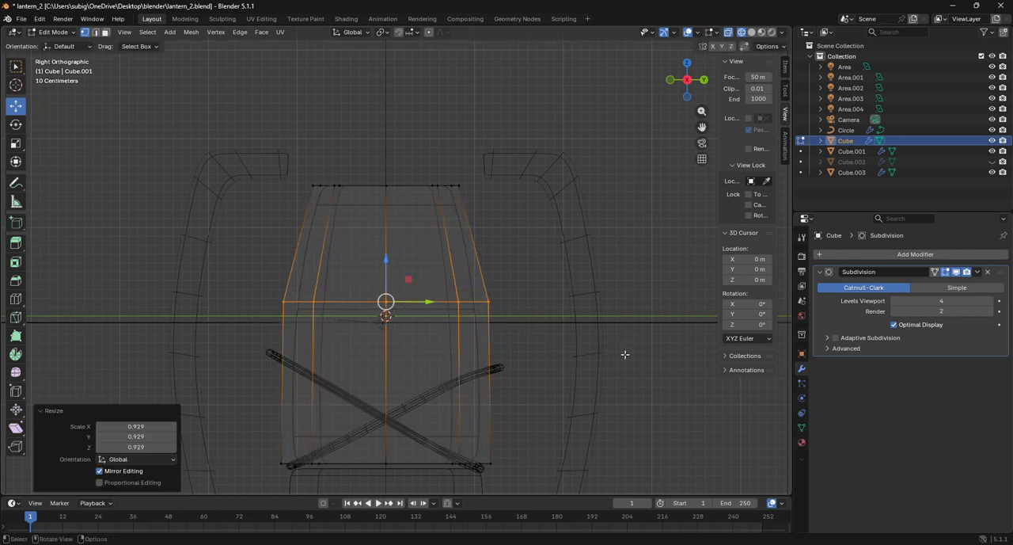
{"action": "key", "text": "s"}
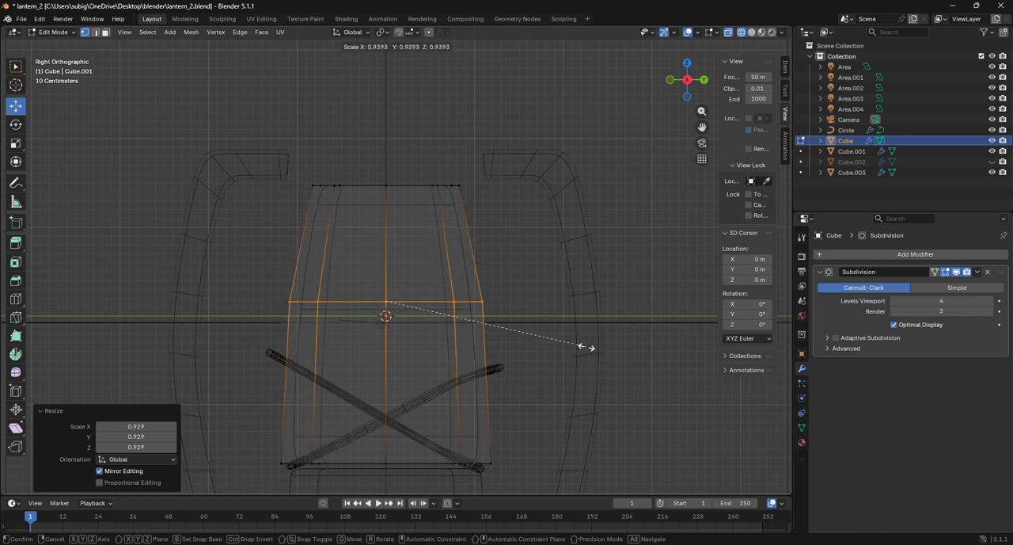
{"action": "left_click", "coordinate": [586, 346]}
Scale the central body's top vertices to 0.628 and lower them about 0.232 m along Z
{"action": "left_click_drag", "start_coordinate": [298, 164], "coordinate": [516, 250]}
{"action": "key", "text": "s"}
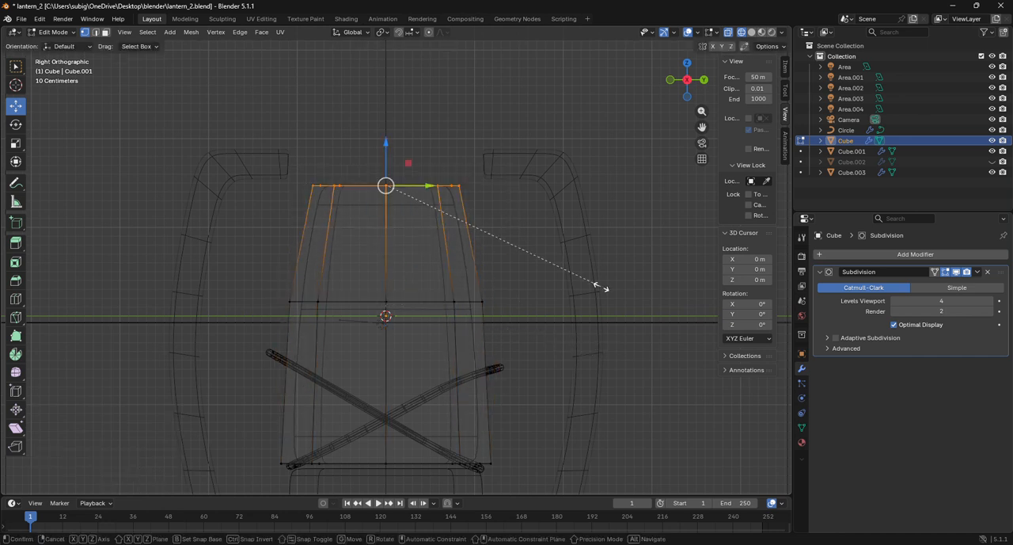
{"action": "left_click", "coordinate": [523, 242]}
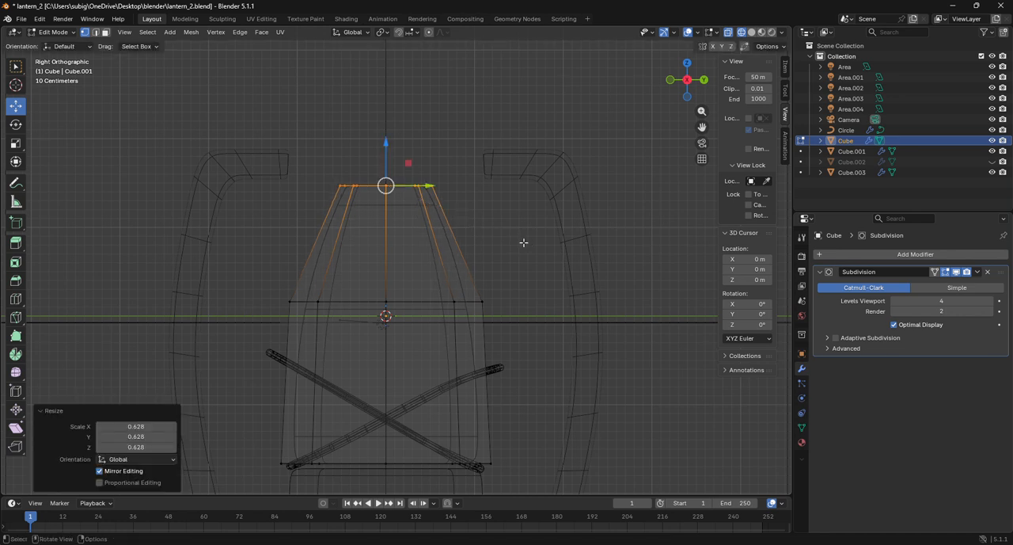
{"action": "left_click_drag", "start_coordinate": [386, 151], "coordinate": [387, 171]}
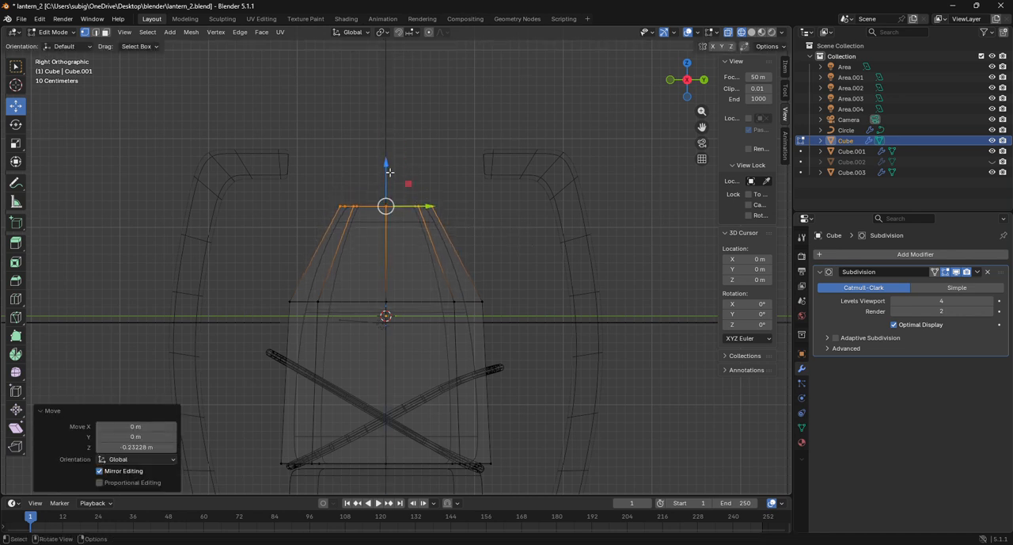
Select the central body's middle vertex loop in solid shading and raise it along Z towards the narrowed top
{"action": "left_click", "coordinate": [752, 31]}
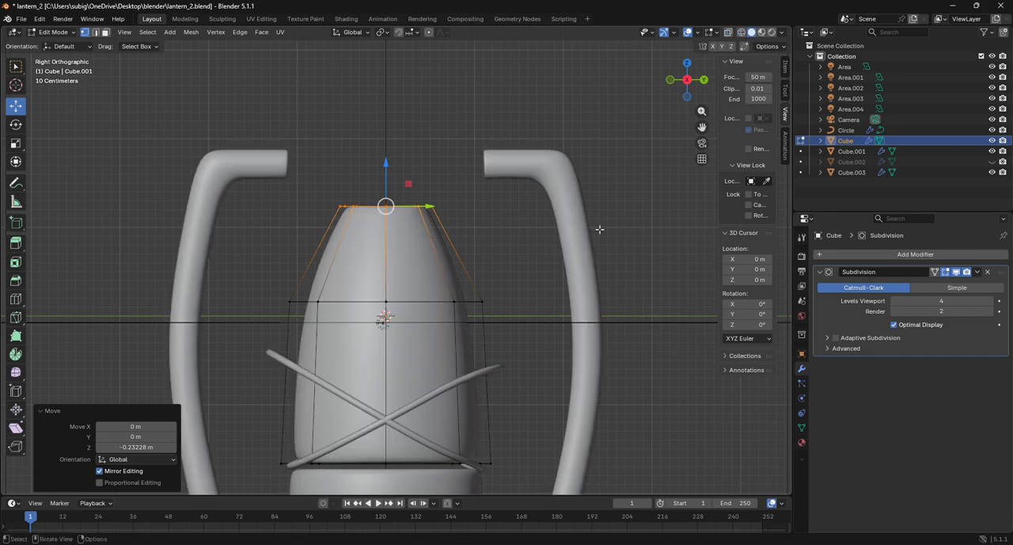
{"action": "scroll", "coordinate": [600, 228], "scroll_direction": "down", "scroll_amount": 1}
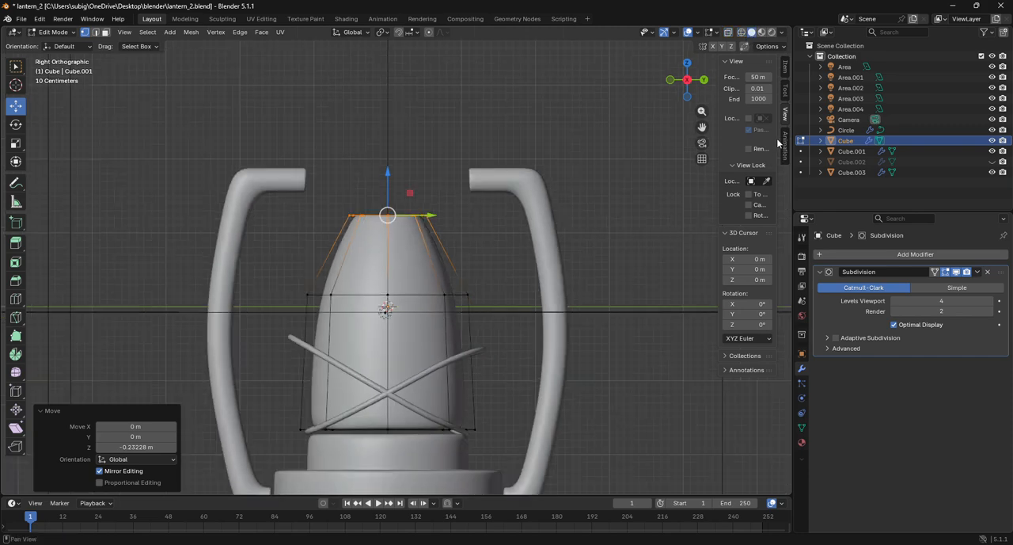
{"action": "left_click_drag", "start_coordinate": [688, 79], "coordinate": [634, 112]}
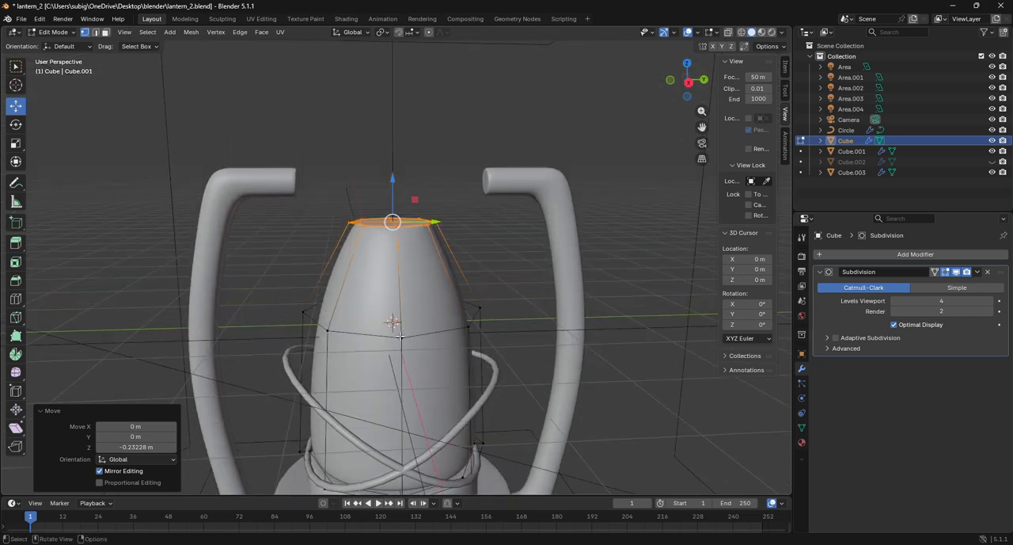
{"action": "left_click", "coordinate": [402, 337], "text": "alt"}
{"action": "left_click_drag", "start_coordinate": [391, 262], "coordinate": [391, 224]}
Select all the central body's top vertices in the right wireframe view, raise them about 0.172 m along Z, and return to Object Mode
{"action": "left_click", "coordinate": [409, 224], "text": "alt"}
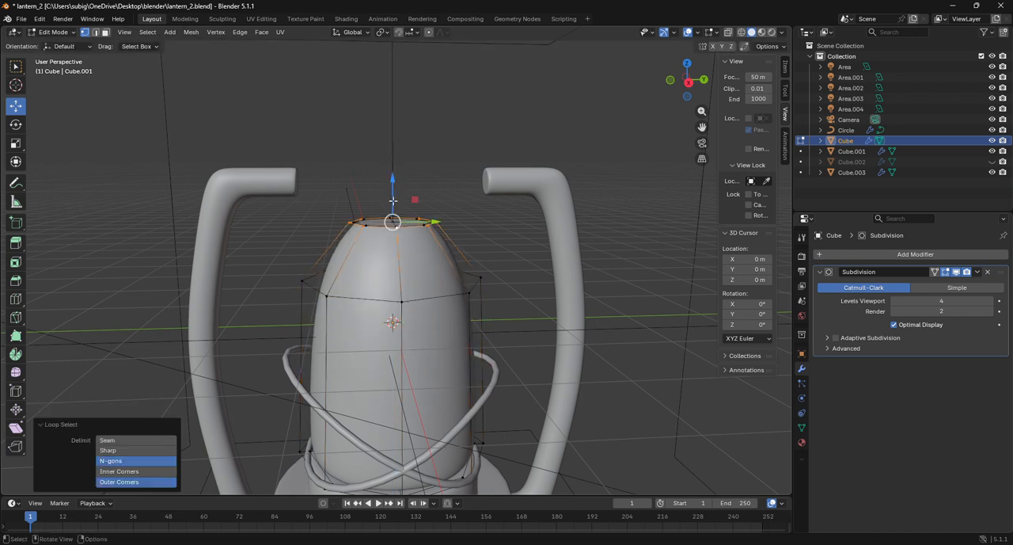
{"action": "left_click", "coordinate": [689, 82]}
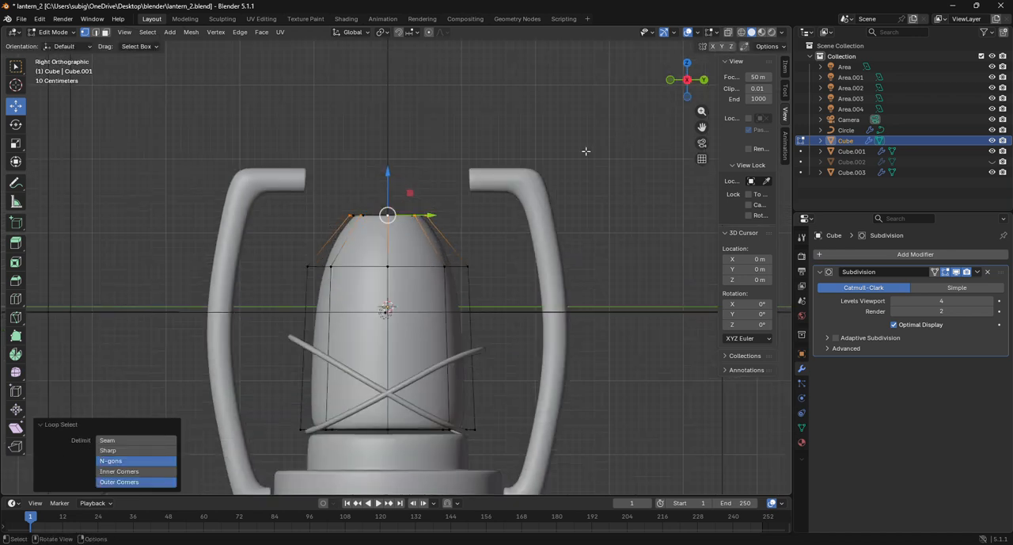
{"action": "key", "text": "shift+z"}
{"action": "left_click_drag", "start_coordinate": [322, 176], "coordinate": [492, 233]}
{"action": "left_click_drag", "start_coordinate": [389, 183], "coordinate": [393, 170]}
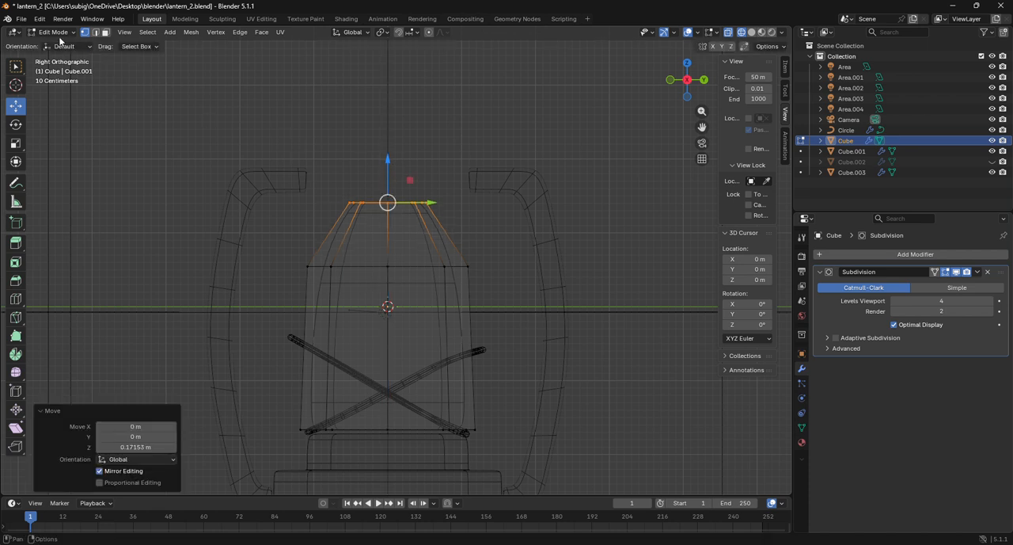
{"action": "left_click", "coordinate": [53, 32]}
{"action": "left_click", "coordinate": [56, 43]}
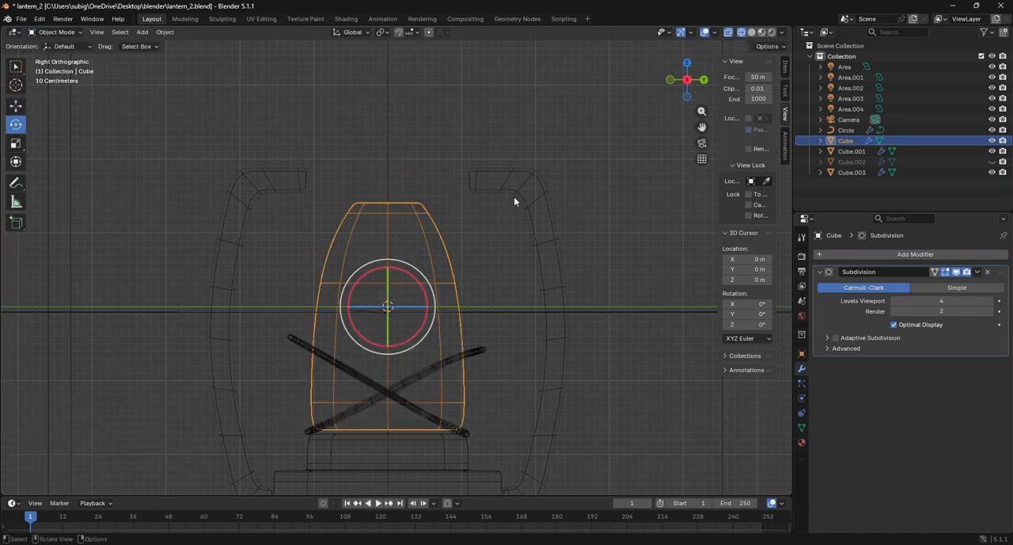
Unhide the lantern's top cap object and select it on its own in Object Mode
{"action": "key", "text": "alt+h"}
{"action": "left_click", "coordinate": [636, 263]}
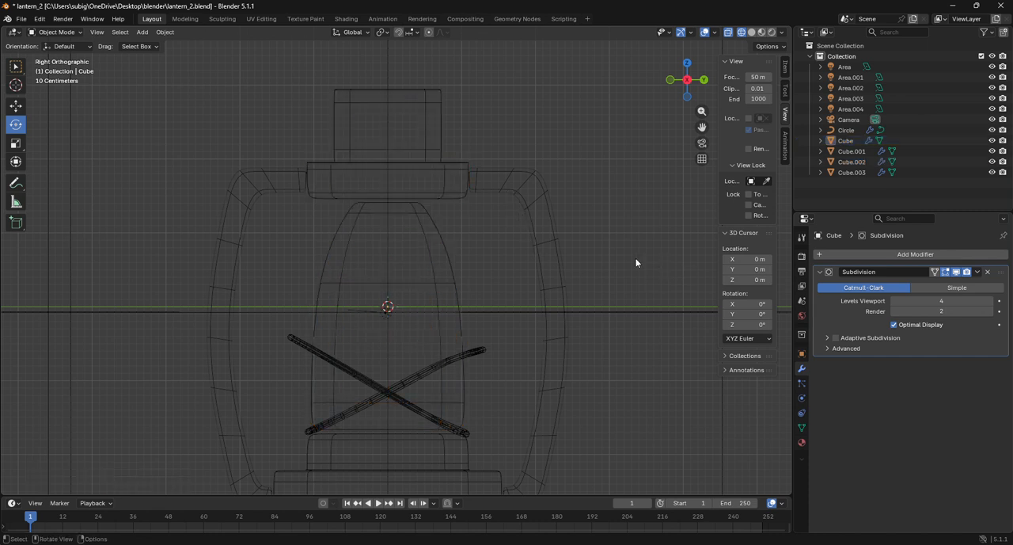
{"action": "left_click", "coordinate": [400, 196]}
{"action": "key", "text": "r"}
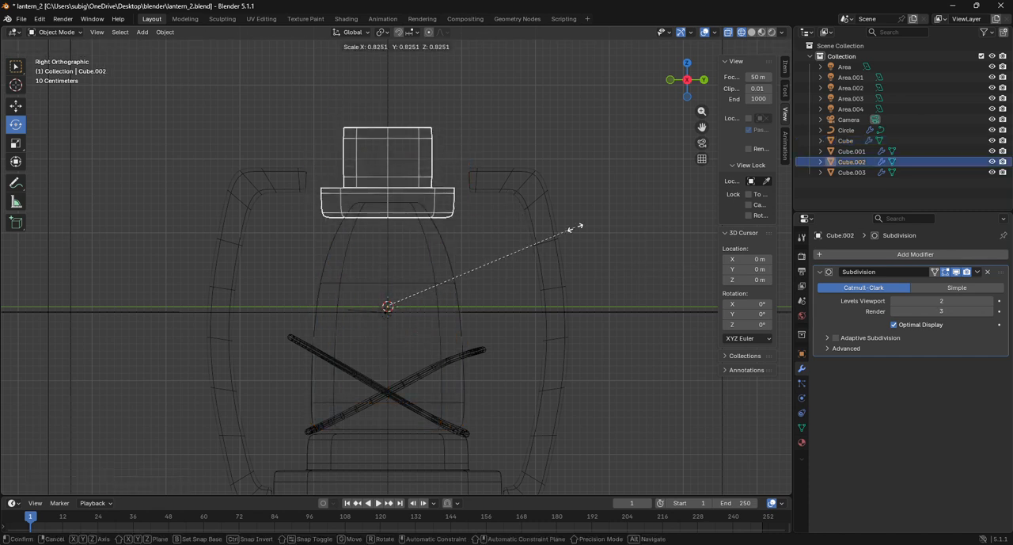
{"action": "key", "text": "Escape"}
Enter Edit Mode on the top cap and scale all its geometry uniformly to 0.459
{"action": "left_click", "coordinate": [57, 32]}
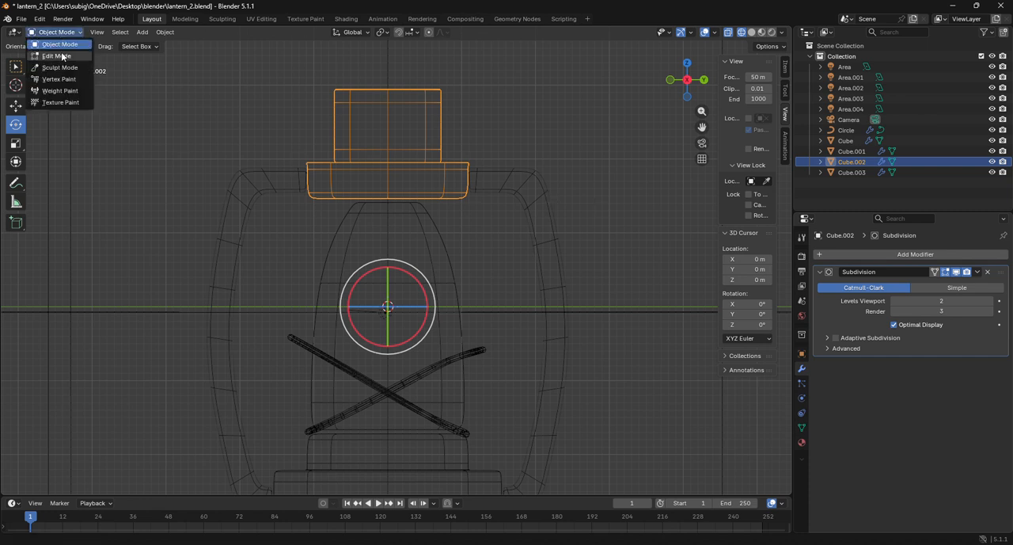
{"action": "left_click", "coordinate": [47, 56]}
{"action": "key", "text": "a"}
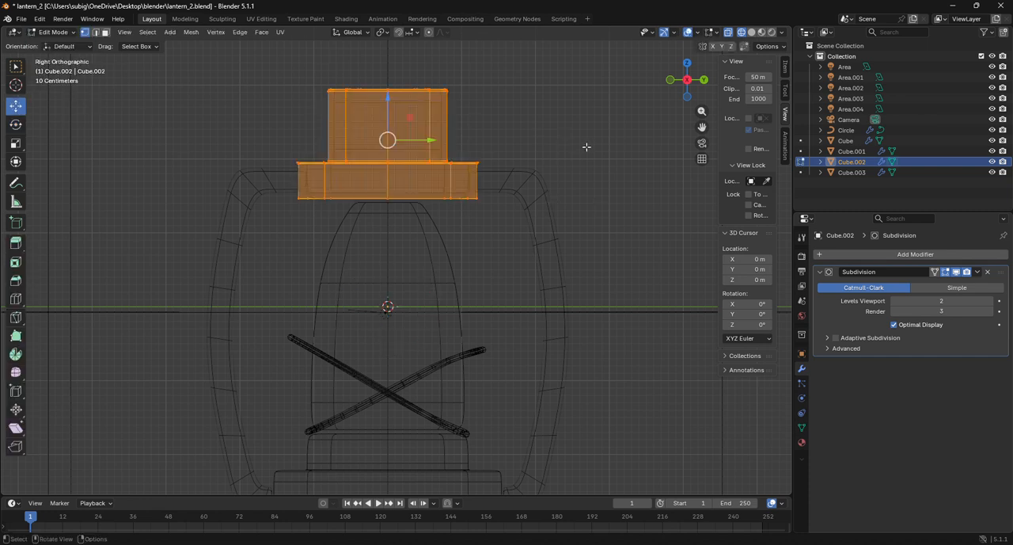
{"action": "key", "text": "s"}
{"action": "left_click", "coordinate": [477, 139]}
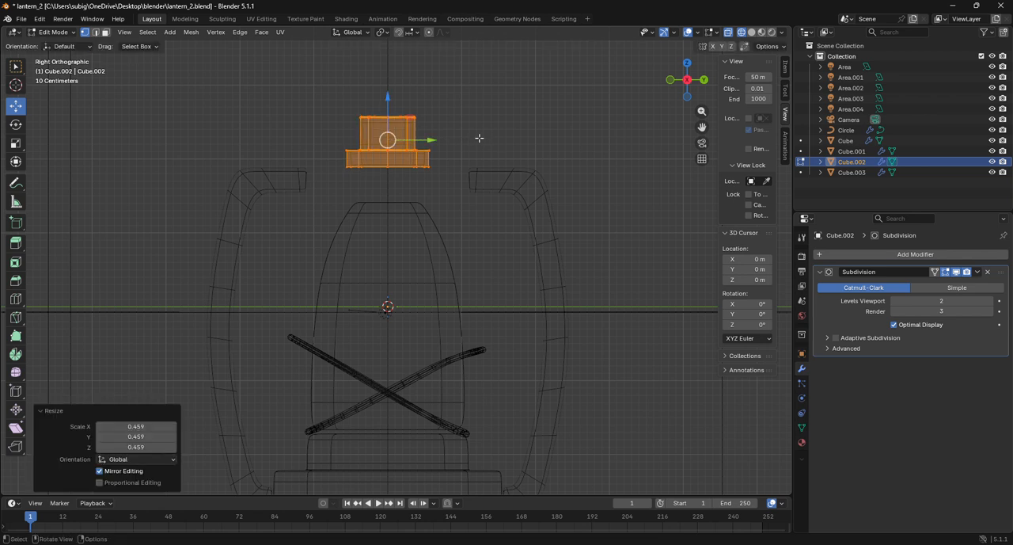
Lower the scaled cap geometry about 0.479 m along Z onto the top of the central body
{"action": "key", "text": "g"}
{"action": "key", "text": "z"}
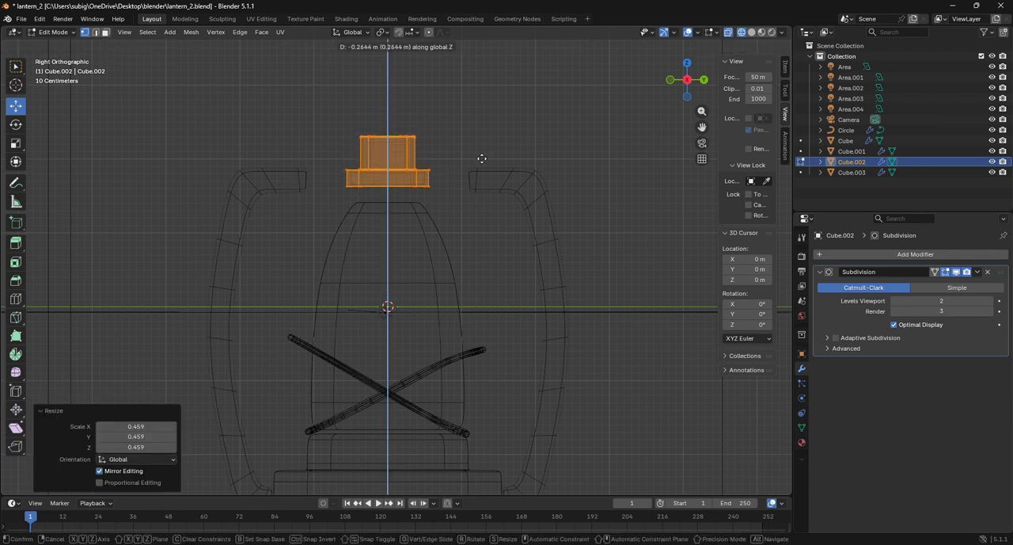
{"action": "left_click", "coordinate": [482, 173]}
Lower the top cap geometry a further 0.008 m or so along Z onto the body's rim and return to Object Mode
{"action": "scroll", "coordinate": [388, 180], "scroll_direction": "up", "scroll_amount": 7}
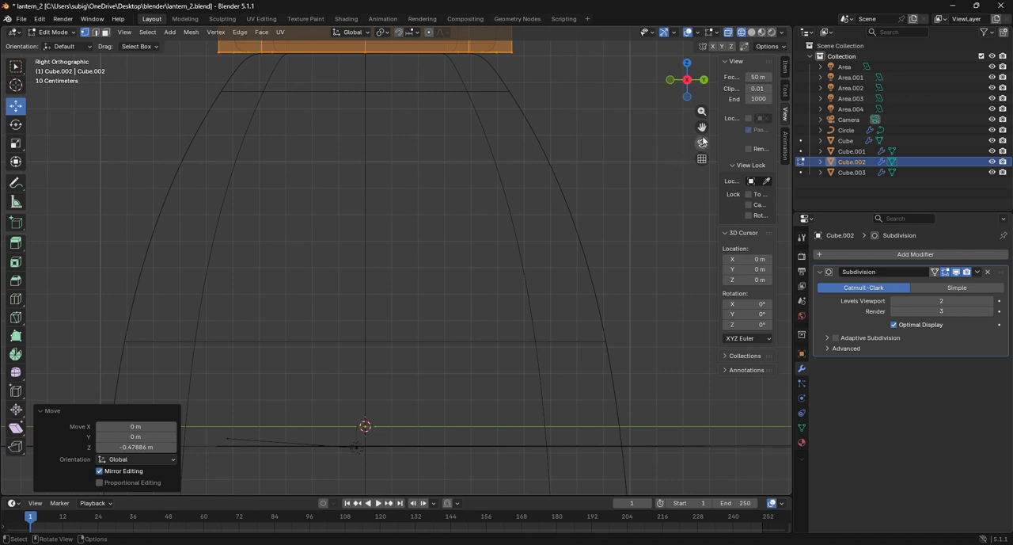
{"action": "left_click_drag", "start_coordinate": [702, 127], "coordinate": [711, 241]}
{"action": "scroll", "coordinate": [404, 158], "scroll_direction": "up", "scroll_amount": 2}
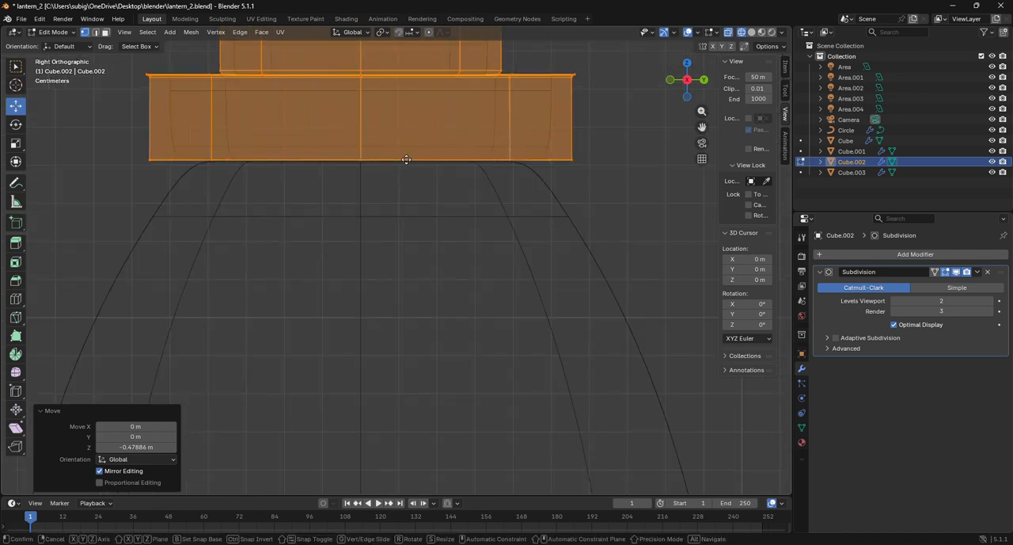
{"action": "key", "text": "g"}
{"action": "key", "text": "z"}
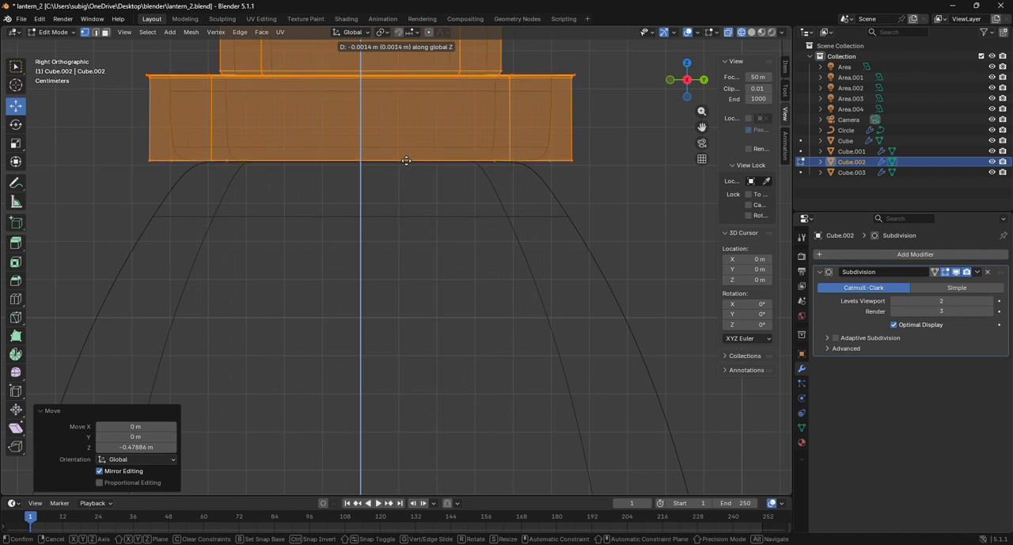
{"action": "left_click", "coordinate": [406, 162]}
{"action": "scroll", "coordinate": [407, 162], "scroll_direction": "down", "scroll_amount": 6}
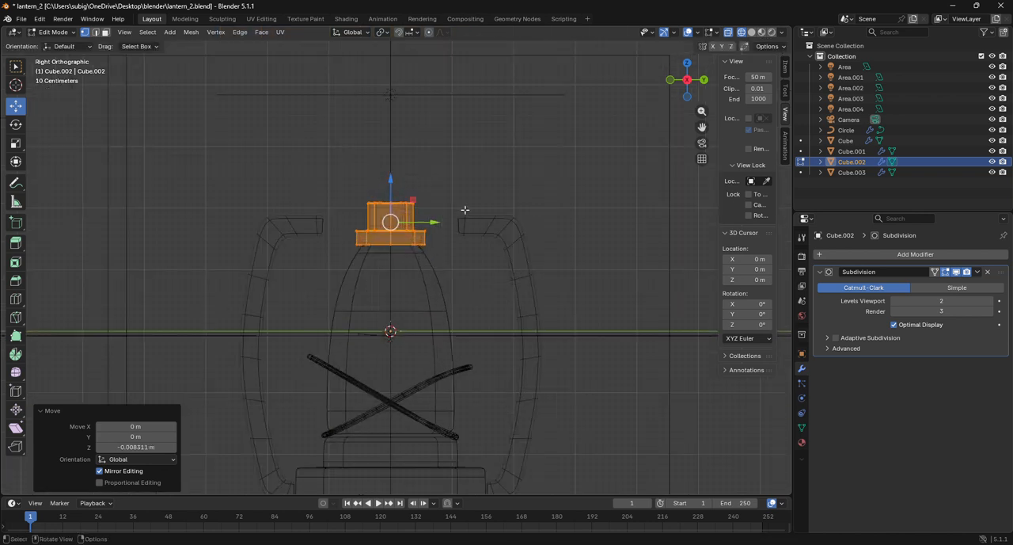
{"action": "left_click", "coordinate": [55, 32]}
{"action": "left_click", "coordinate": [52, 48]}
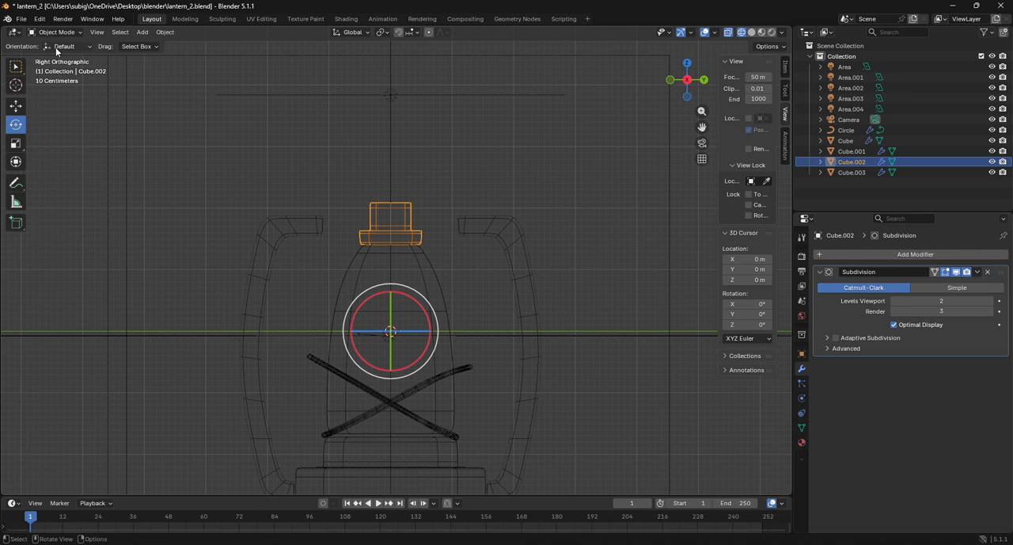
Select the mirrored side frame object, enter Edit Mode and select the inner end vertices of its upper arm
{"action": "left_click", "coordinate": [509, 238]}
{"action": "left_click", "coordinate": [486, 233]}
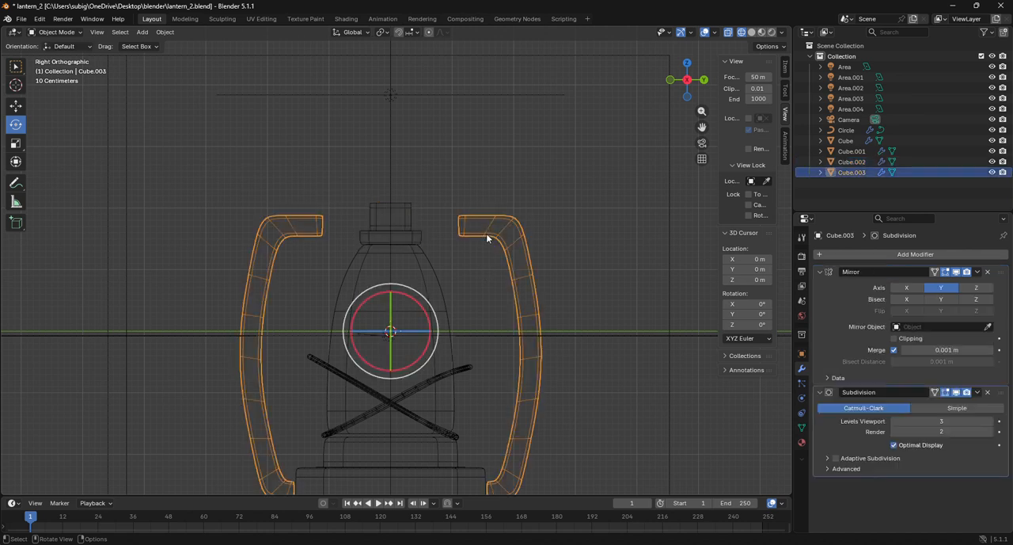
{"action": "left_click", "coordinate": [55, 32]}
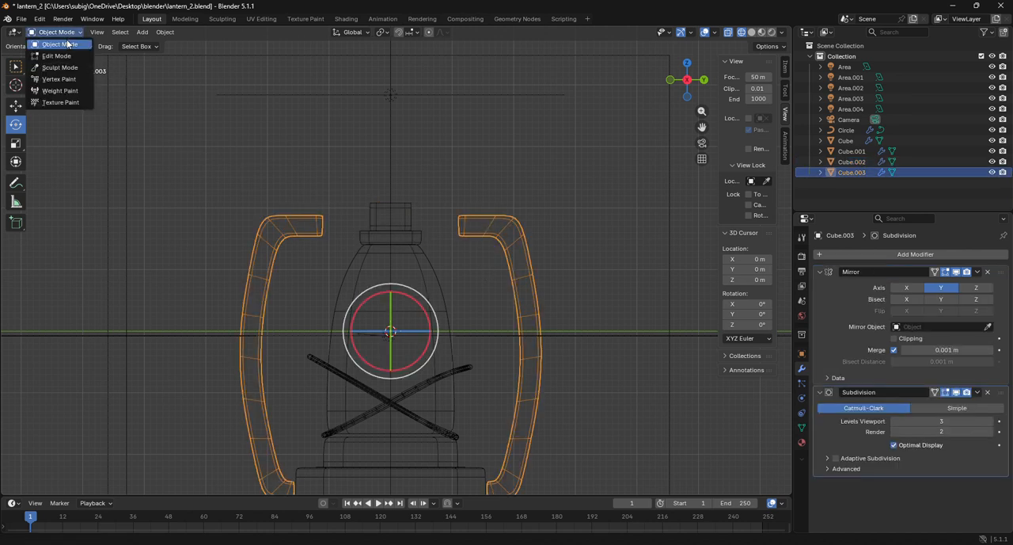
{"action": "left_click", "coordinate": [67, 54]}
{"action": "left_click_drag", "start_coordinate": [413, 187], "coordinate": [476, 258]}
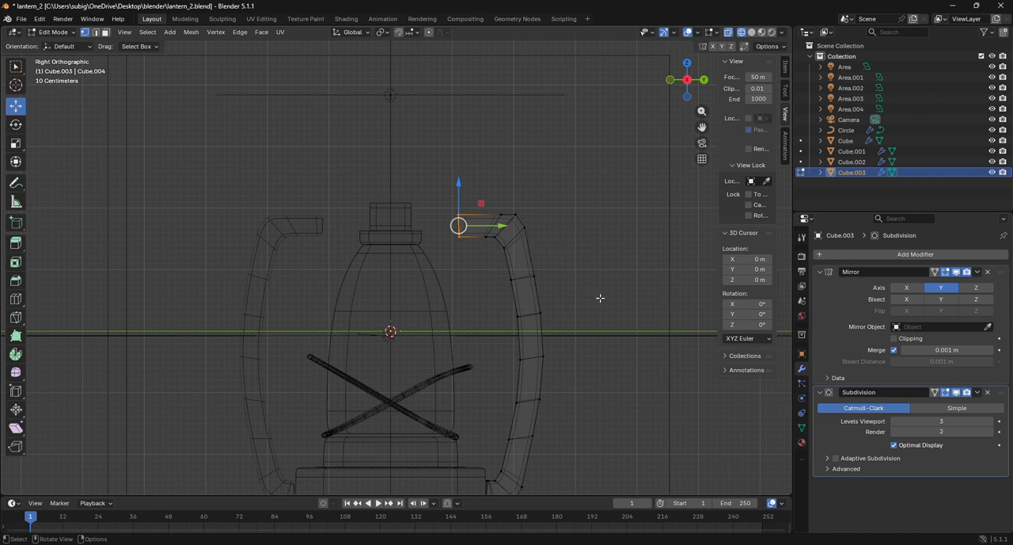
With smooth proportional editing on, scale the arm's end to 0.399 and move it about -0.609 m in Y and -0.189 m in Z
{"action": "left_click", "coordinate": [428, 32]}
{"action": "key", "text": "s"}
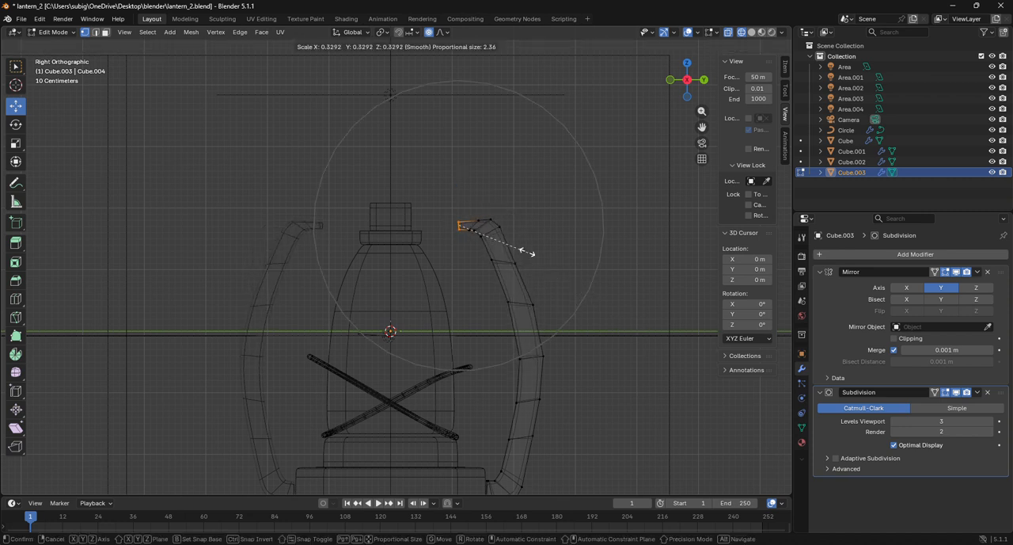
{"action": "left_click", "coordinate": [539, 267]}
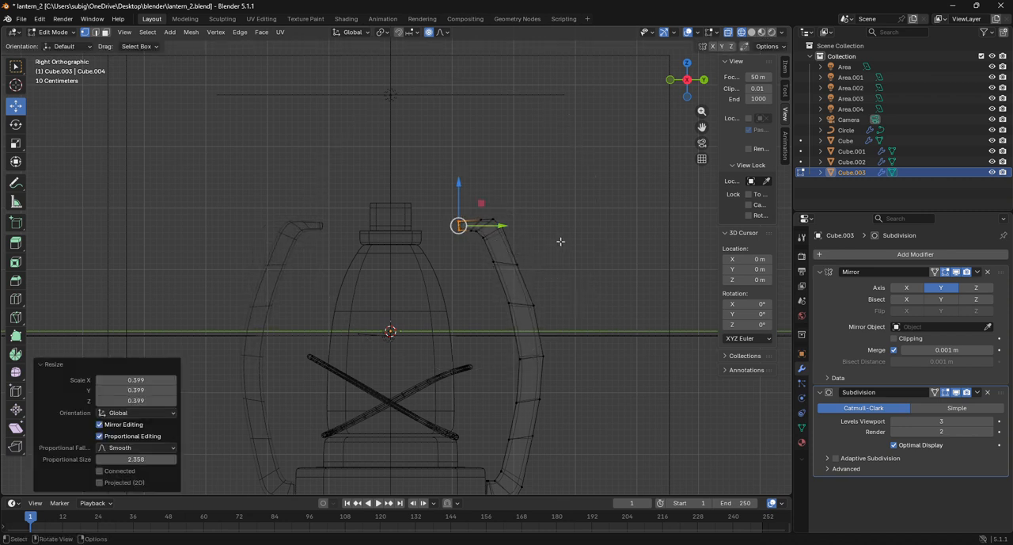
{"action": "key", "text": "g"}
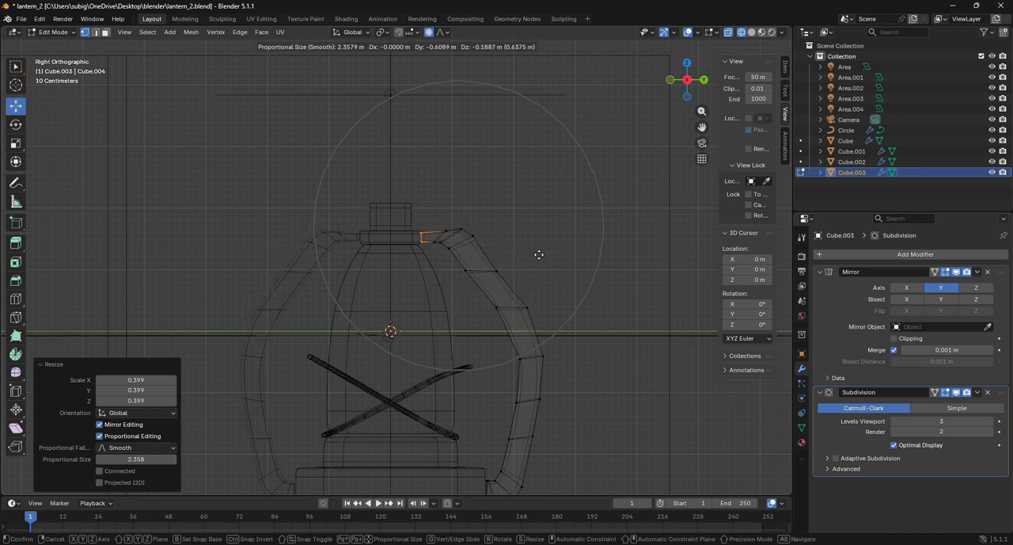
{"action": "left_click", "coordinate": [539, 254]}
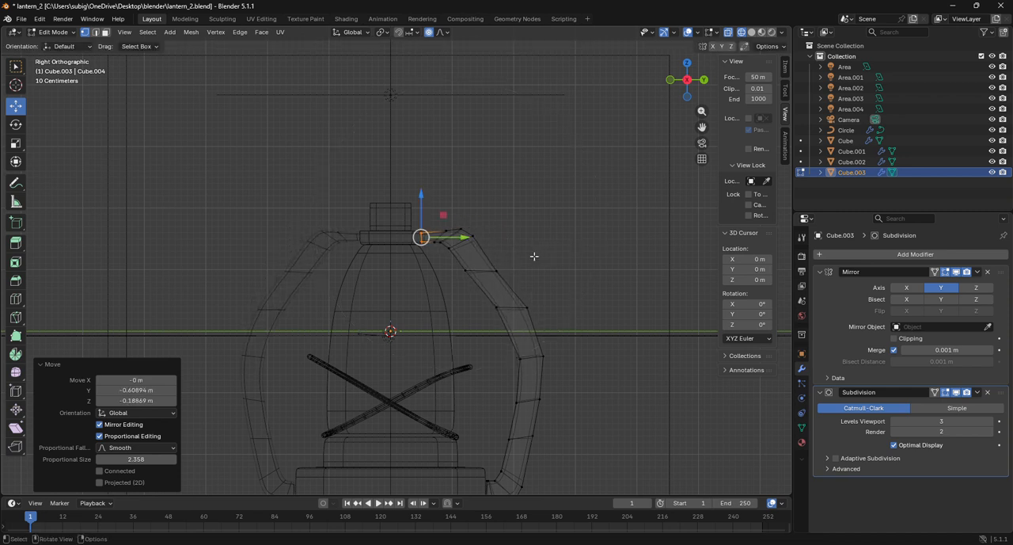
Scale the loop below the frame's upper bend to 0.402 and the loop at the bend to 0.549 with proportional editing
{"action": "left_click", "coordinate": [492, 273], "text": "alt"}
{"action": "key", "text": "s"}
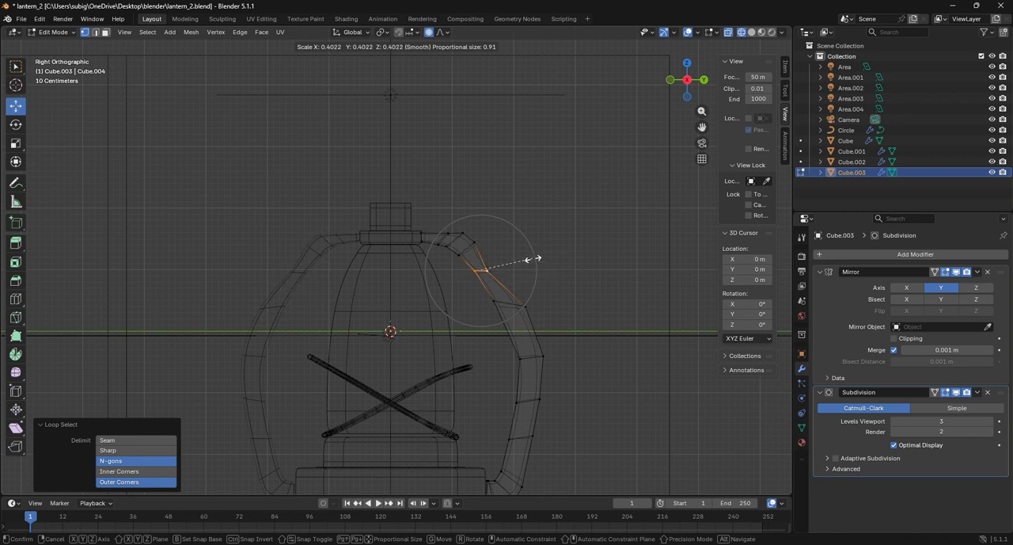
{"action": "left_click", "coordinate": [528, 259]}
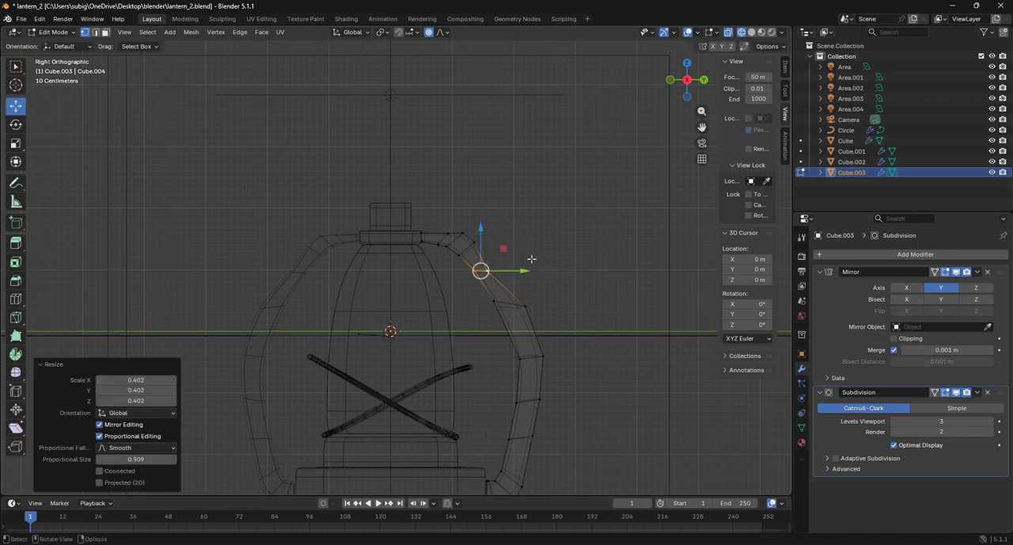
{"action": "left_click", "coordinate": [459, 239], "text": "alt"}
{"action": "key", "text": "s"}
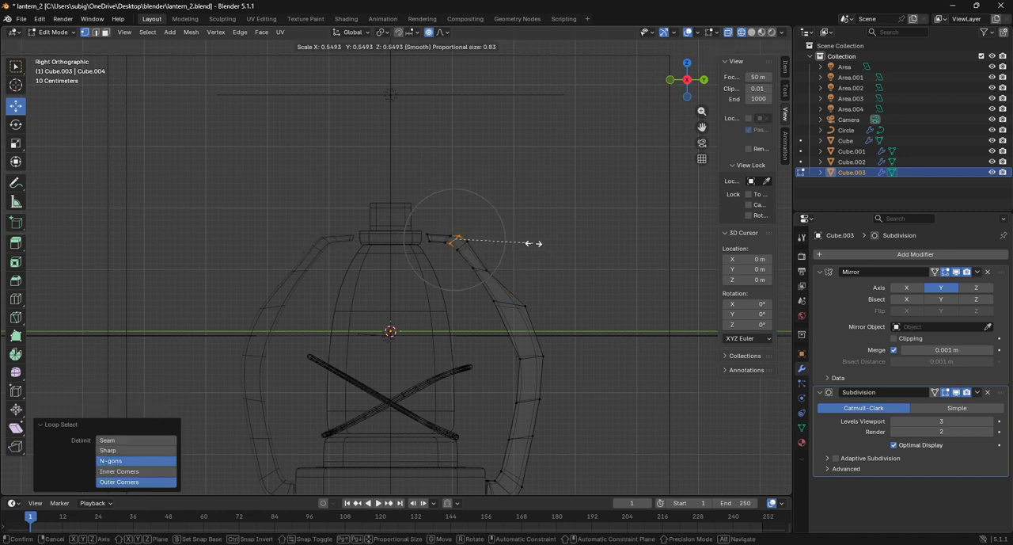
{"action": "scroll", "coordinate": [529, 243], "scroll_direction": "up", "scroll_amount": 8}
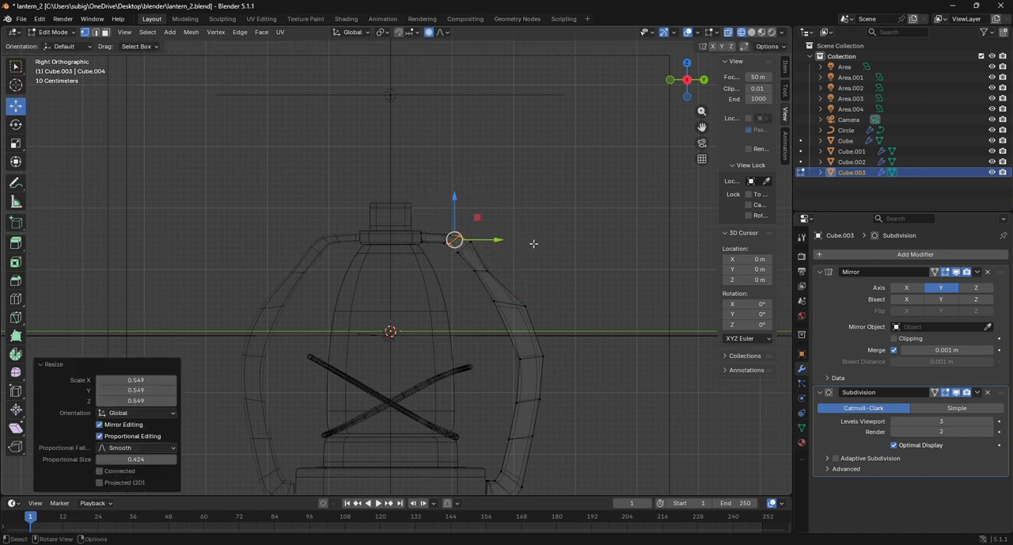
Turn off proportional editing, scale the outer loop of the frame's upper bend to 0.646, and return to Object Mode
{"action": "left_click", "coordinate": [465, 247], "text": "alt"}
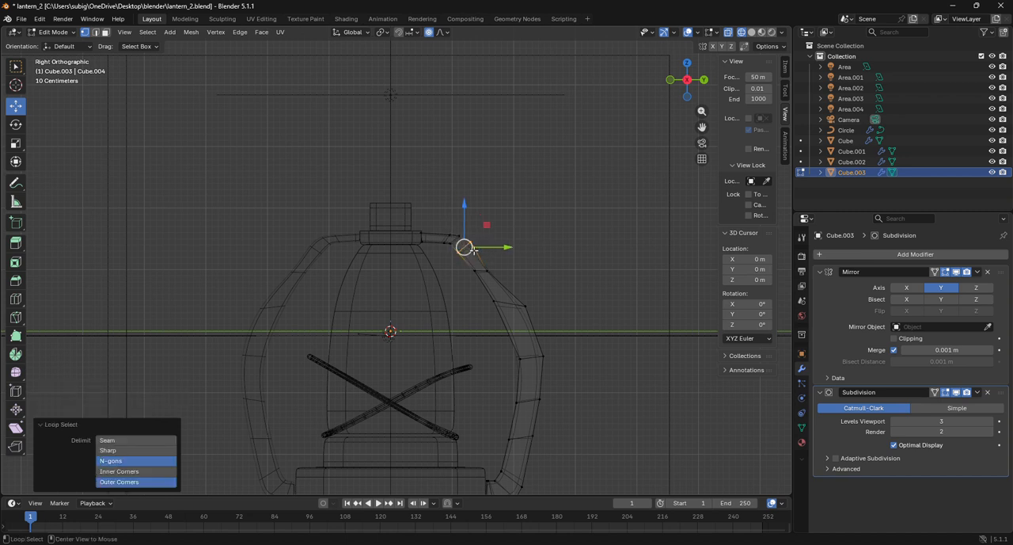
{"action": "left_click", "coordinate": [429, 32]}
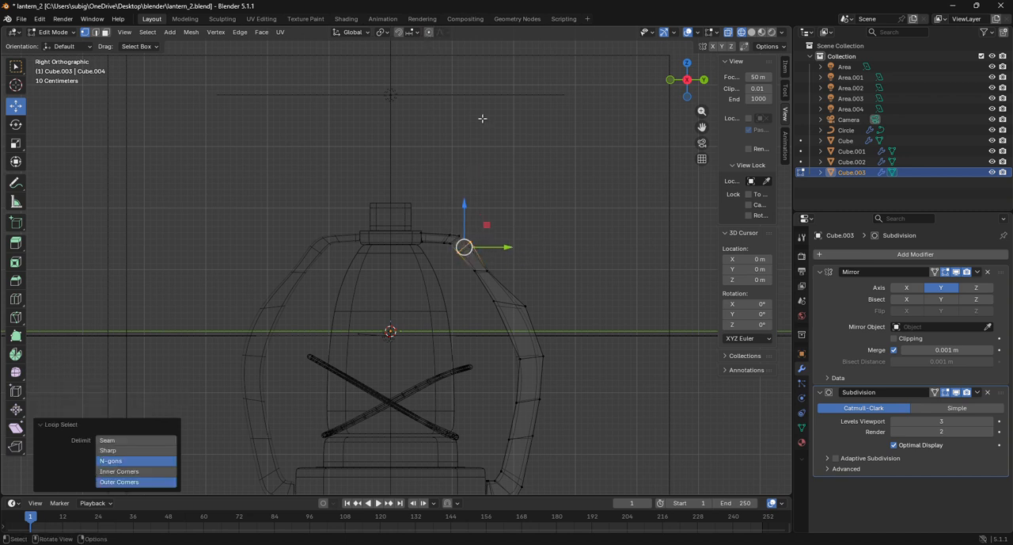
{"action": "key", "text": "s"}
{"action": "left_click", "coordinate": [552, 207]}
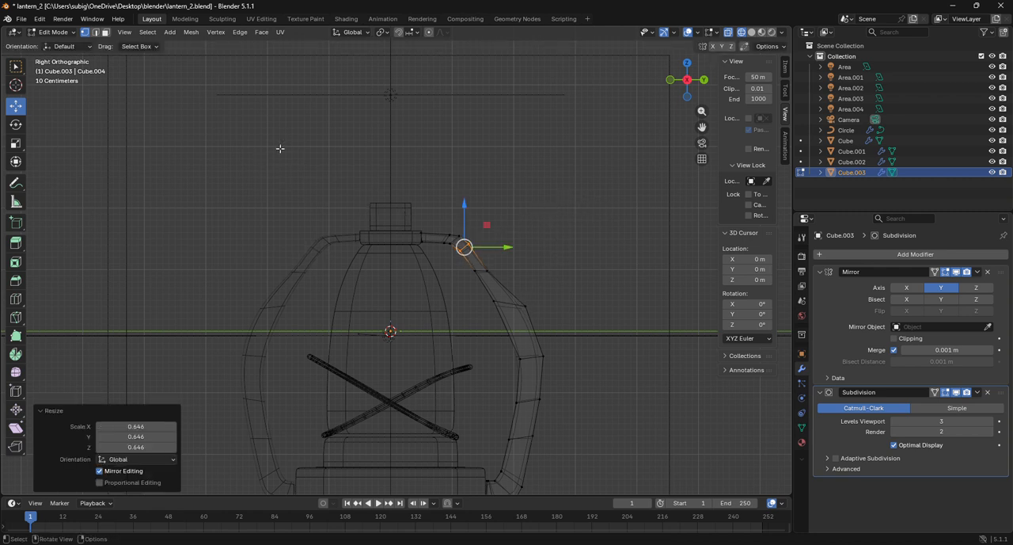
{"action": "left_click", "coordinate": [53, 32]}
{"action": "left_click", "coordinate": [68, 47]}
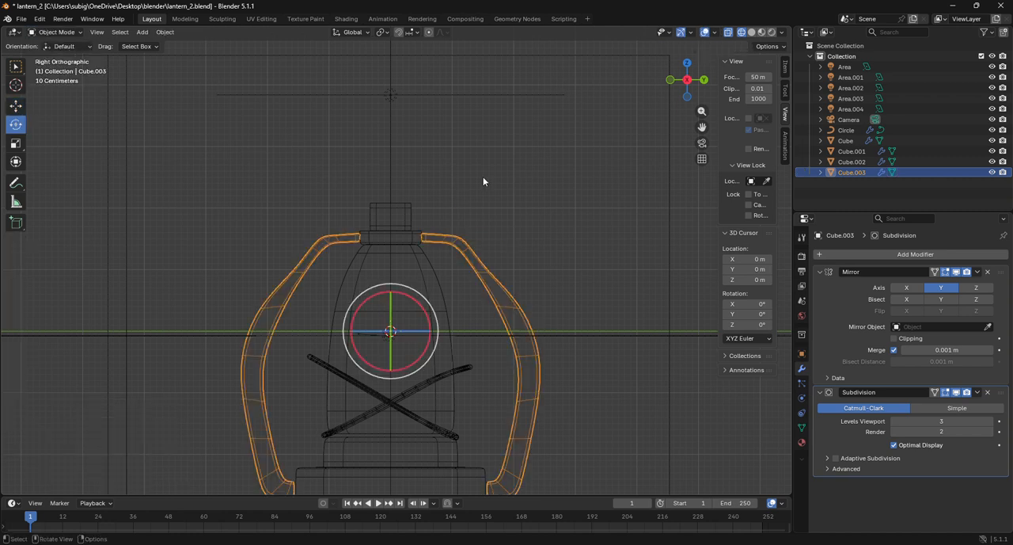
Delete the side frame, and undo the deletion and all the loop scaling and moving done on the frame
{"action": "key", "text": "x"}
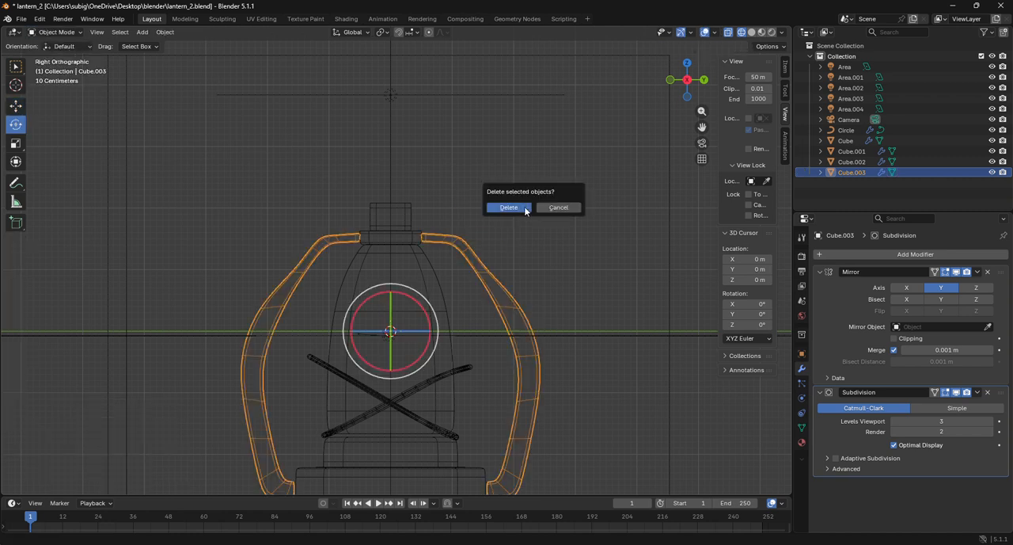
{"action": "left_click", "coordinate": [509, 207]}
{"action": "key", "text": "ctrl+z"}
{"action": "key", "text": "ctrl+z"}
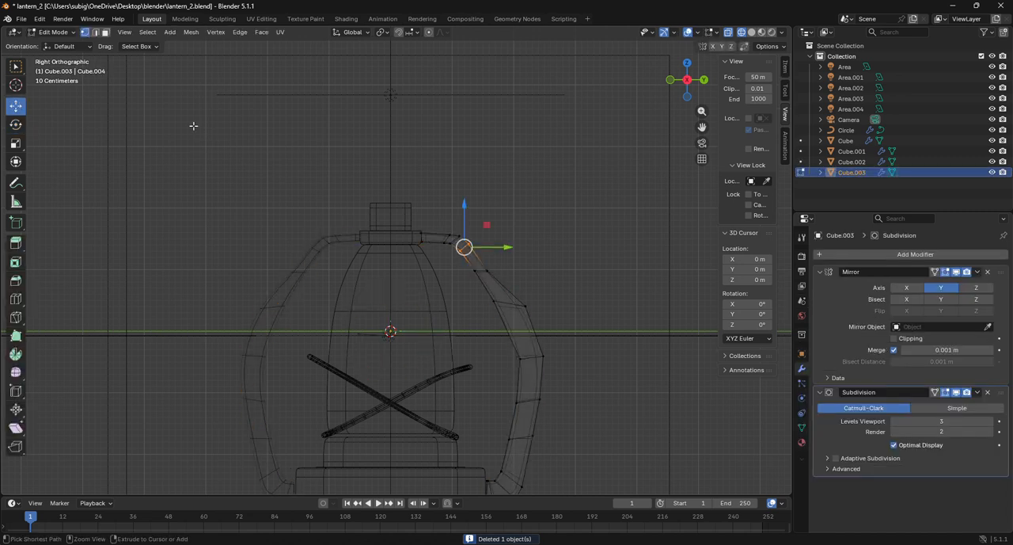
{"action": "key", "text": "ctrl+z"}
{"action": "key", "text": "ctrl+z"}
{"action": "key", "text": "ctrl+z"}
{"action": "key", "text": "ctrl+z"}
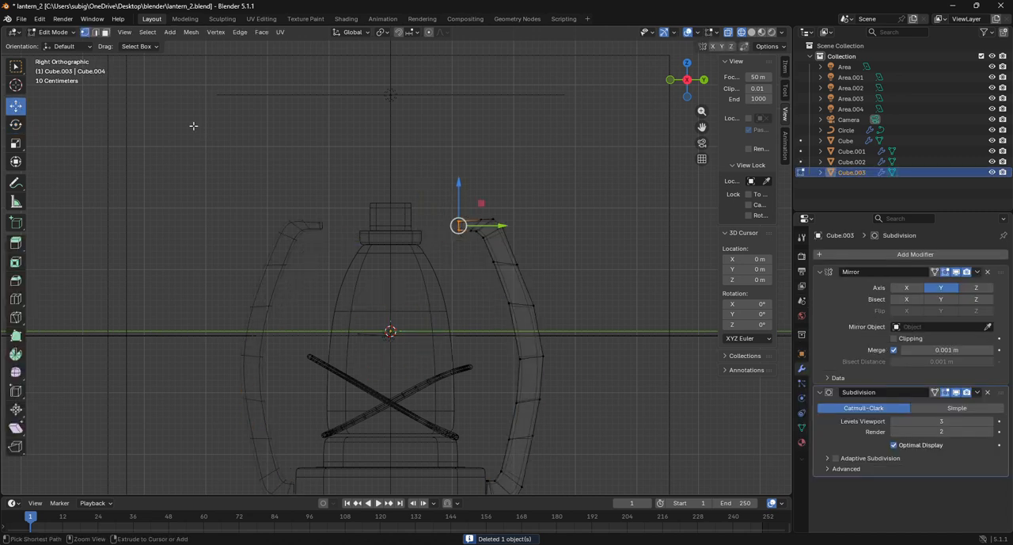
{"action": "scroll", "coordinate": [570, 214], "scroll_direction": "down", "scroll_amount": 4}
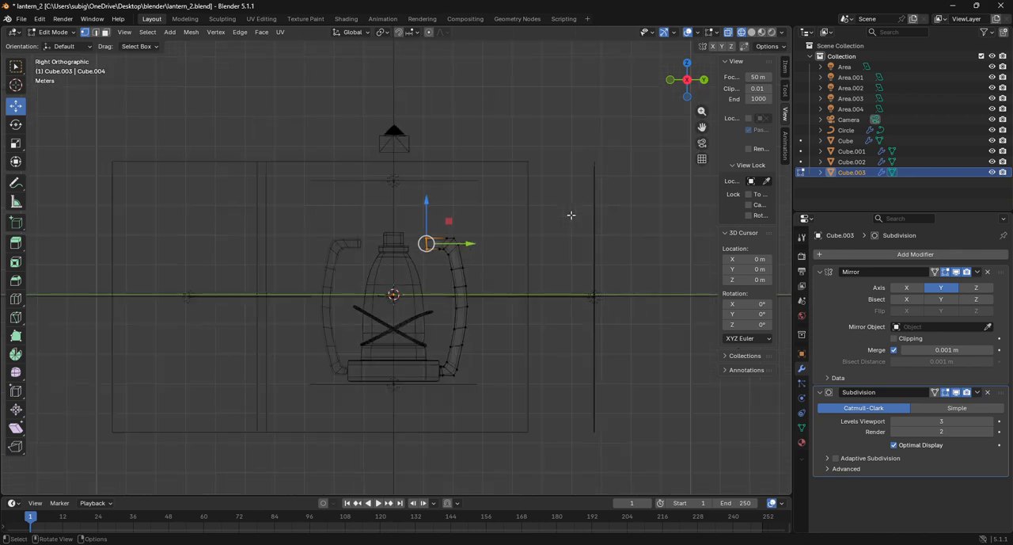
{"action": "scroll", "coordinate": [570, 214], "scroll_direction": "up", "scroll_amount": 8}
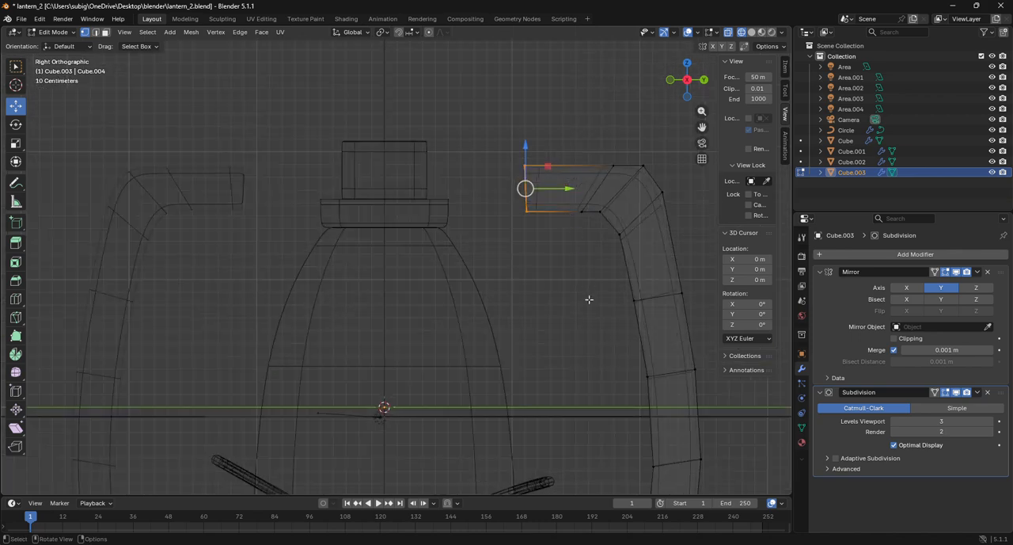
Scale the upper arm's end to 0.310 and move it about -0.629 m in Y and -0.186 m in Z against the top cap
{"action": "key", "text": "s"}
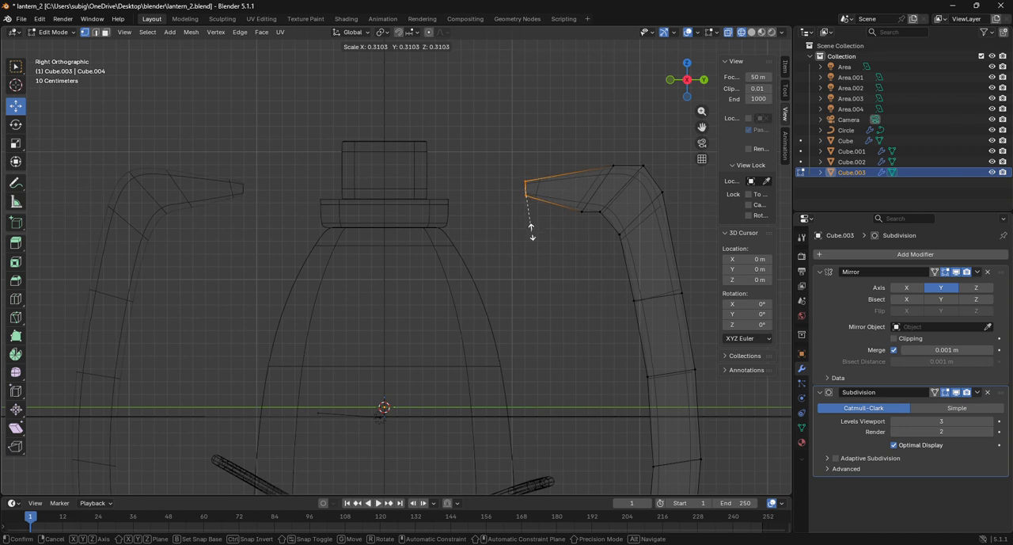
{"action": "left_click", "coordinate": [531, 227]}
{"action": "key", "text": "g"}
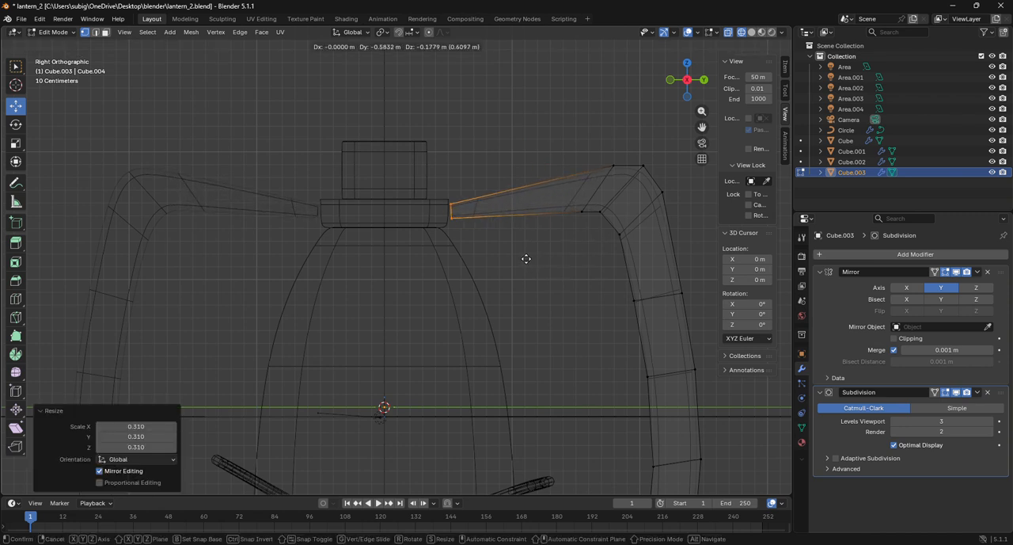
{"action": "left_click", "coordinate": [522, 259]}
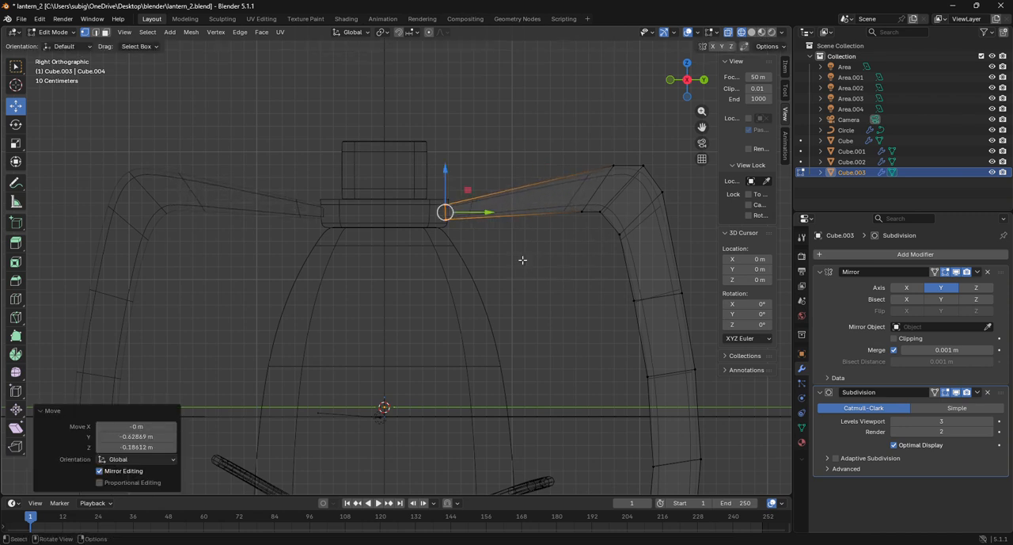
Select the edge loop on the cap side of the frame's upper bend and dissolve it in edge select mode
{"action": "left_click", "coordinate": [591, 200], "text": "alt"}
{"action": "key", "text": "ctrl+v"}
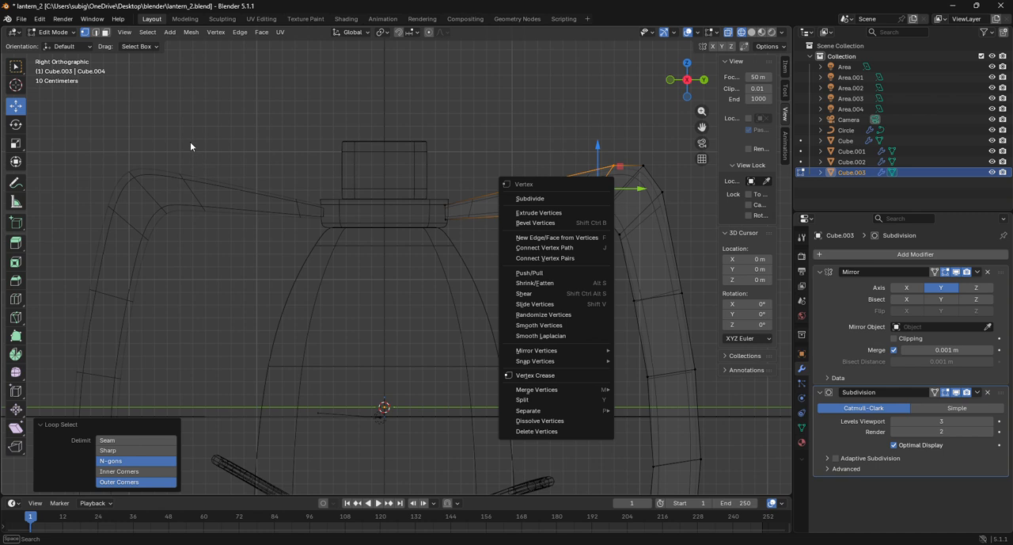
{"action": "left_click", "coordinate": [95, 33]}
{"action": "key", "text": "ctrl+e"}
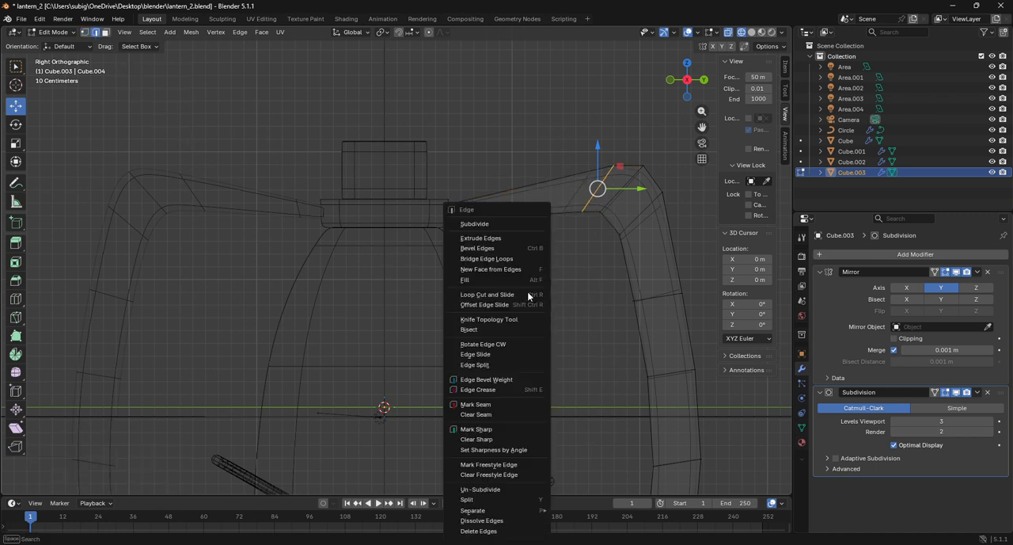
{"action": "left_click", "coordinate": [483, 520]}
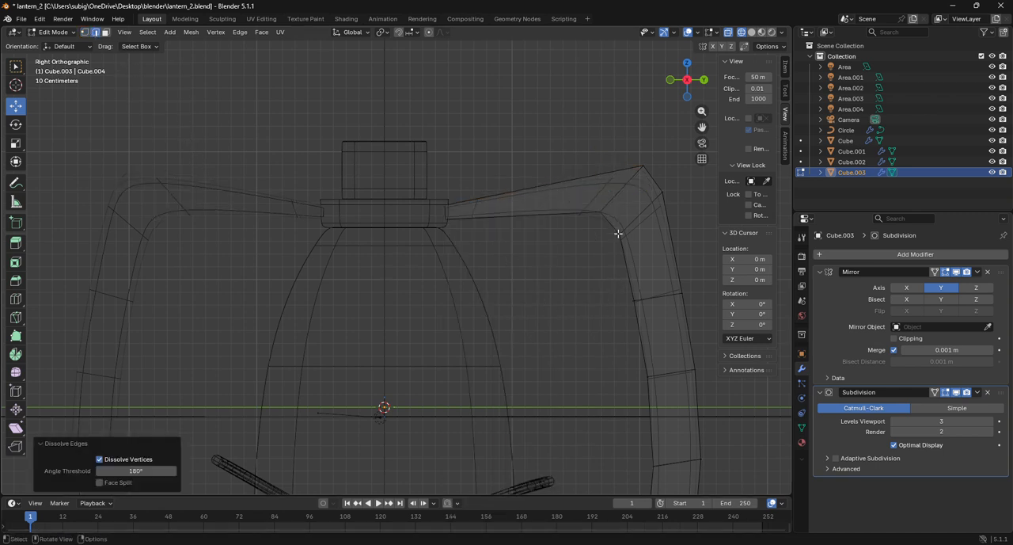
Dissolve the outer edge loop of the frame's upper bend and the next edge loop below it
{"action": "left_click", "coordinate": [638, 219], "text": "alt"}
{"action": "key", "text": "ctrl+e"}
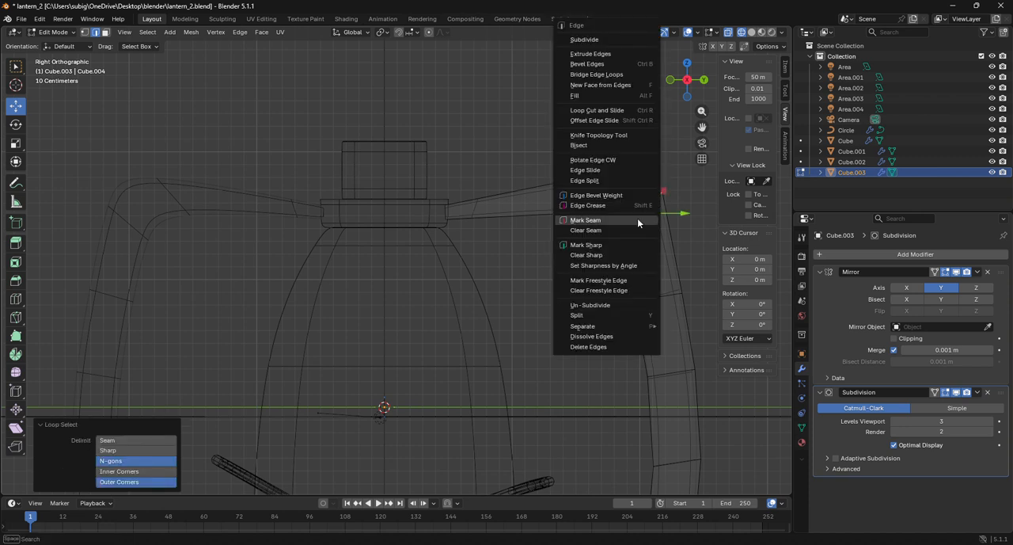
{"action": "left_click", "coordinate": [592, 336]}
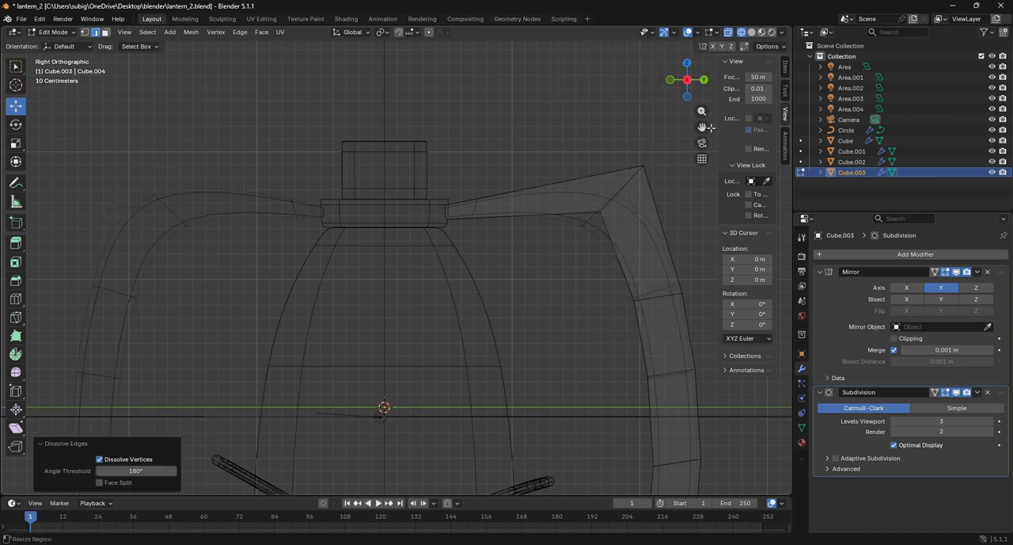
{"action": "middle_click_drag", "start_coordinate": [602, 336], "coordinate": [525, 242], "text": "shift"}
{"action": "left_click", "coordinate": [638, 214], "text": "alt"}
{"action": "key", "text": "ctrl+e"}
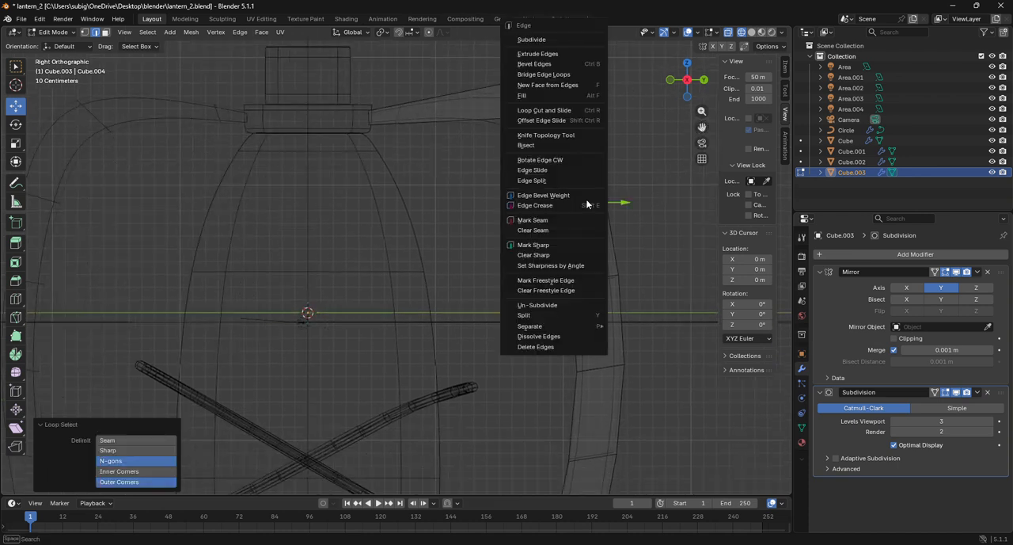
{"action": "left_click", "coordinate": [562, 335]}
{"action": "scroll", "coordinate": [563, 333], "scroll_direction": "down", "scroll_amount": 3}
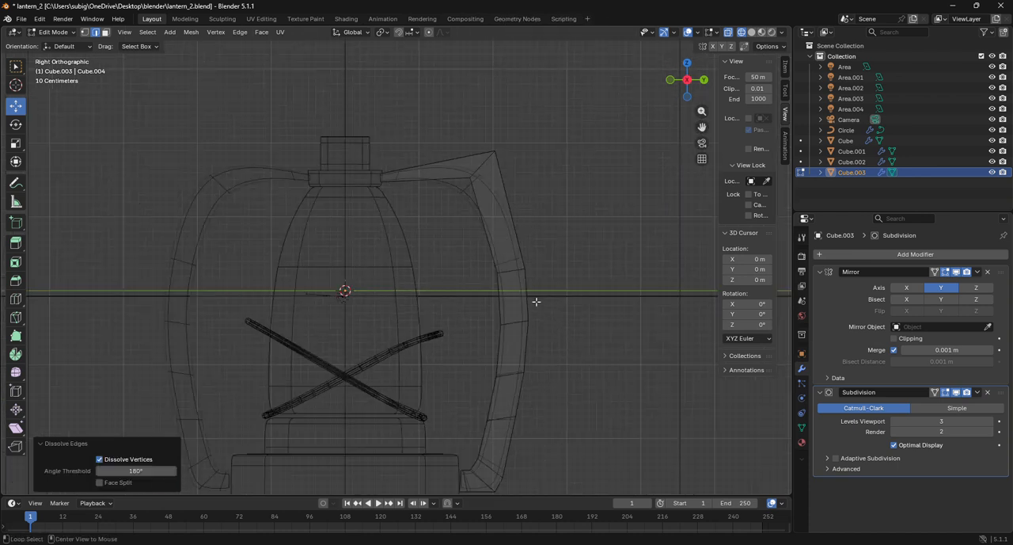
Dissolve the edge loop on the side frame's vertical part just above the height of the 3D cursor's level line
{"action": "left_click", "coordinate": [510, 271], "text": "alt"}
{"action": "key", "text": "ctrl+e"}
{"action": "left_click", "coordinate": [496, 327]}
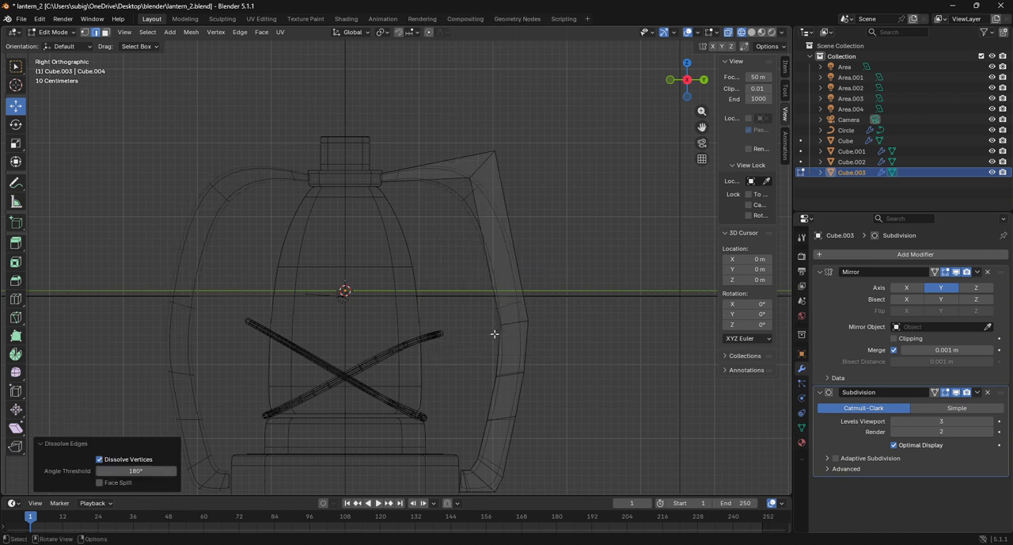
Dissolve the four remaining edge loops down the frame's vertical part, from mid-height to just above the foot
{"action": "left_click", "coordinate": [511, 325], "text": "alt"}
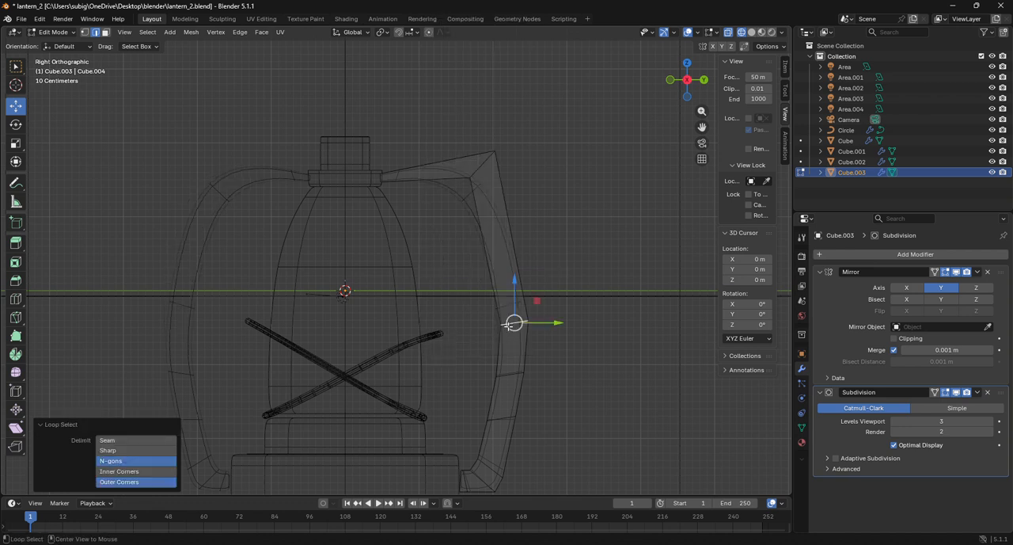
{"action": "left_click", "coordinate": [511, 375], "text": "alt+shift"}
{"action": "left_click", "coordinate": [505, 418], "text": "alt+shift"}
{"action": "left_click", "coordinate": [493, 466], "text": "alt+shift"}
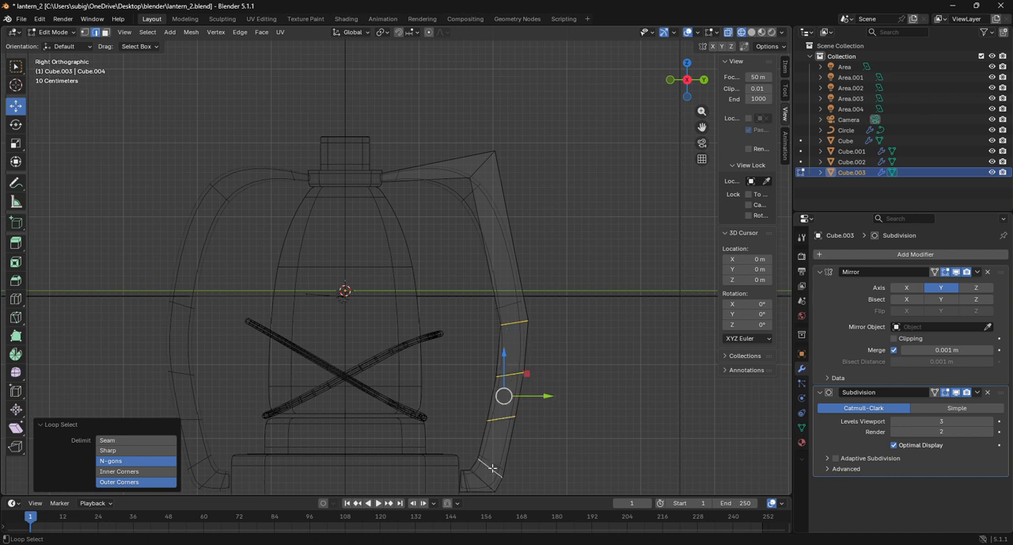
{"action": "key", "text": "ctrl+e"}
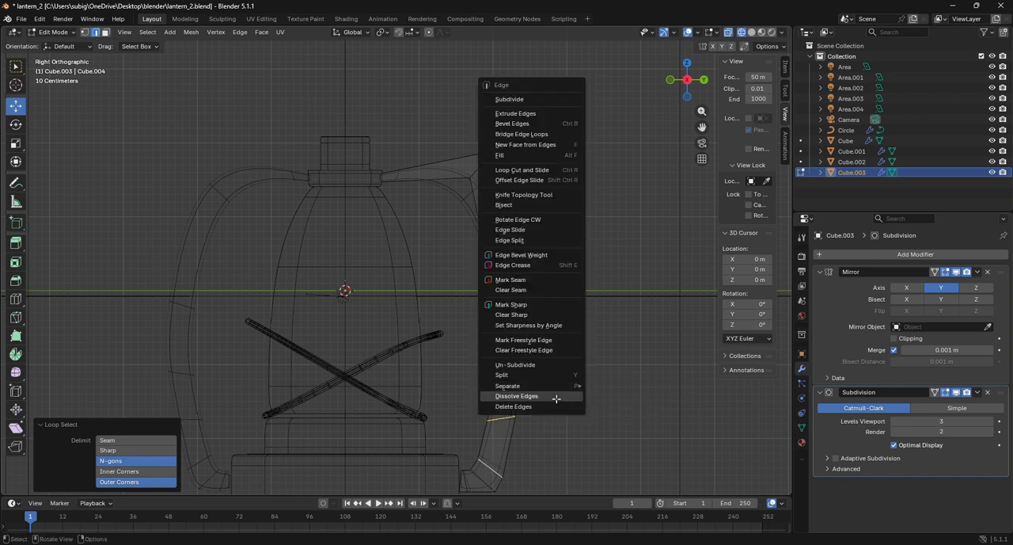
{"action": "left_click", "coordinate": [557, 397]}
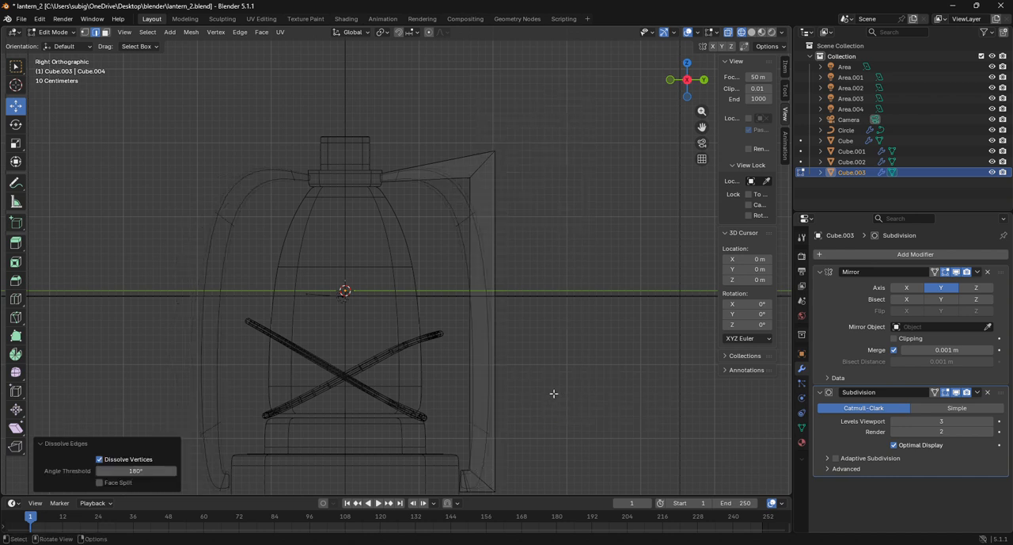
Move the edge loop at the frame's upper corner down and slightly inward toward the lantern body
{"action": "left_click", "coordinate": [484, 171], "text": "alt"}
{"action": "left_click_drag", "start_coordinate": [484, 170], "coordinate": [472, 221]}
{"action": "left_click", "coordinate": [476, 234], "text": "alt"}
{"action": "scroll", "coordinate": [478, 234], "scroll_direction": "up", "scroll_amount": 2}
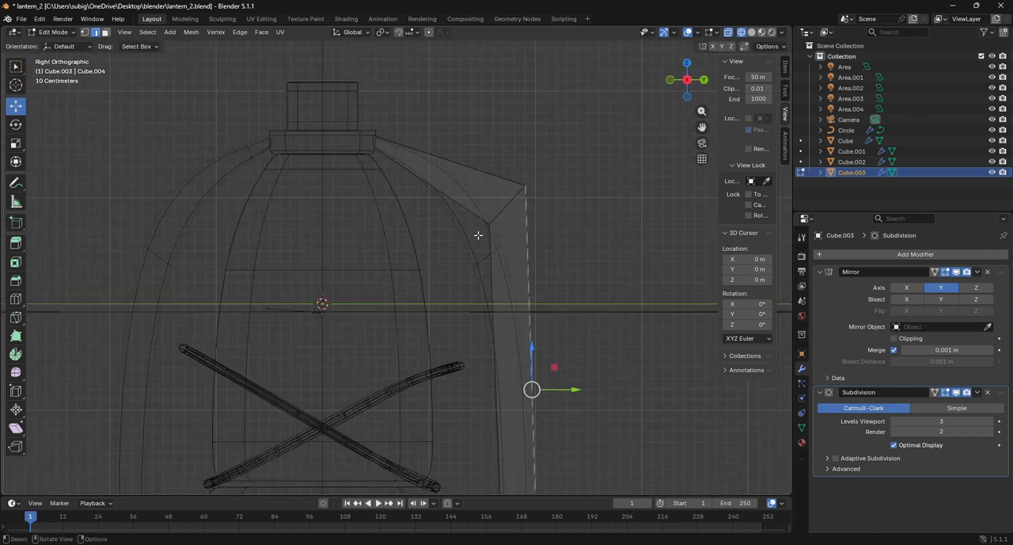
In vertex select mode, move the outer vertices of the frame's upper corner about -0.223 m in Y and -0.298 m in Z
{"action": "left_click", "coordinate": [84, 33]}
{"action": "left_click_drag", "start_coordinate": [487, 143], "coordinate": [566, 203]}
{"action": "key", "text": "g"}
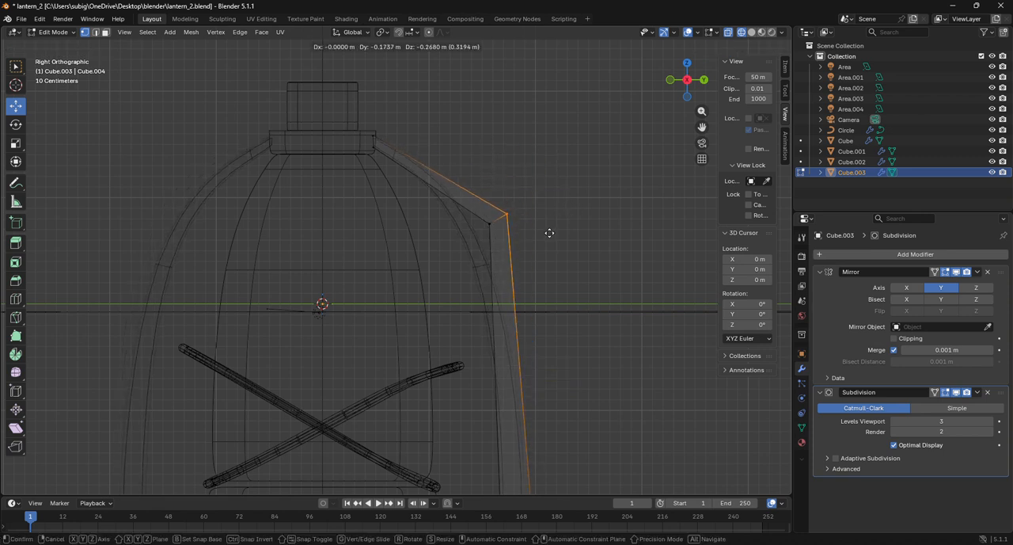
{"action": "left_click", "coordinate": [544, 236]}
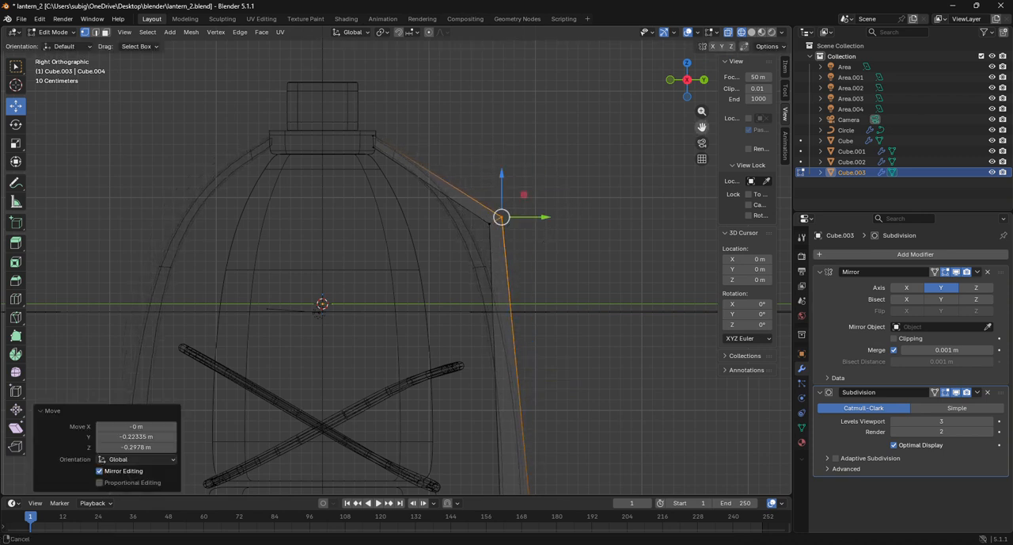
Move the outer vertices of the frame's bottom corner about -0.275 m in Y and 0.285 m in Z
{"action": "left_click_drag", "start_coordinate": [702, 127], "coordinate": [681, 0]}
{"action": "scroll", "coordinate": [605, 228], "scroll_direction": "up", "scroll_amount": 3}
{"action": "left_click_drag", "start_coordinate": [612, 258], "coordinate": [653, 309]}
{"action": "left_click_drag", "start_coordinate": [707, 133], "coordinate": [653, 312]}
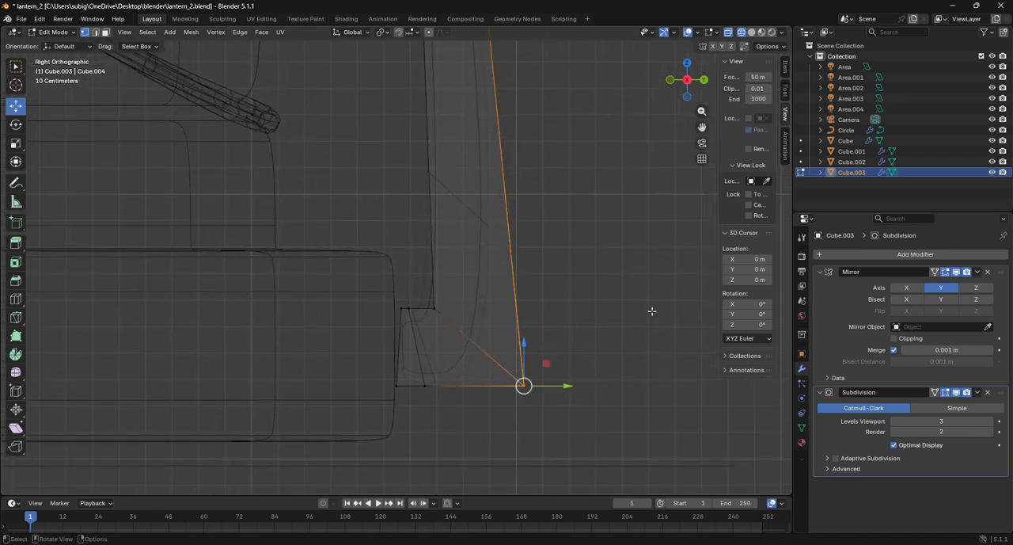
{"action": "key", "text": "g"}
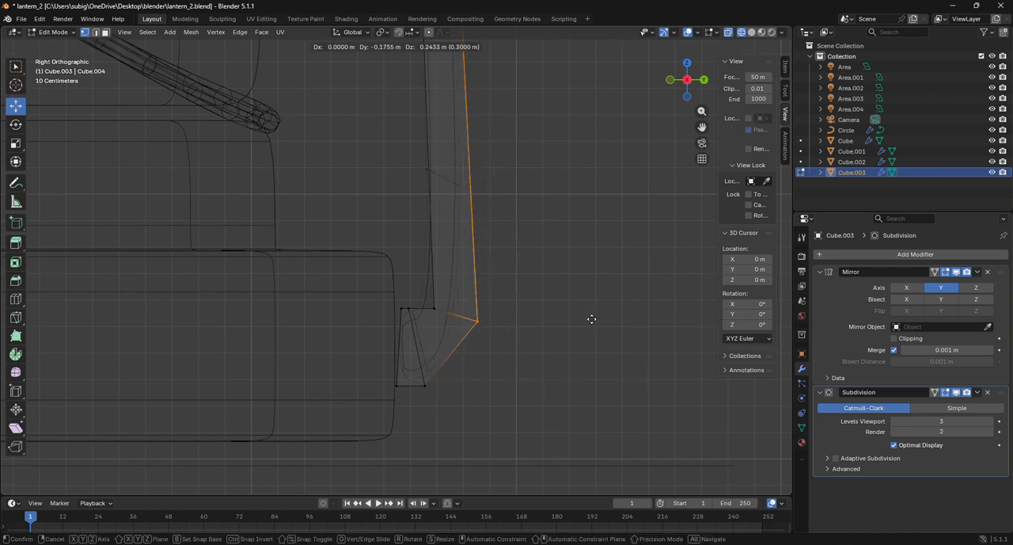
{"action": "left_click", "coordinate": [565, 308]}
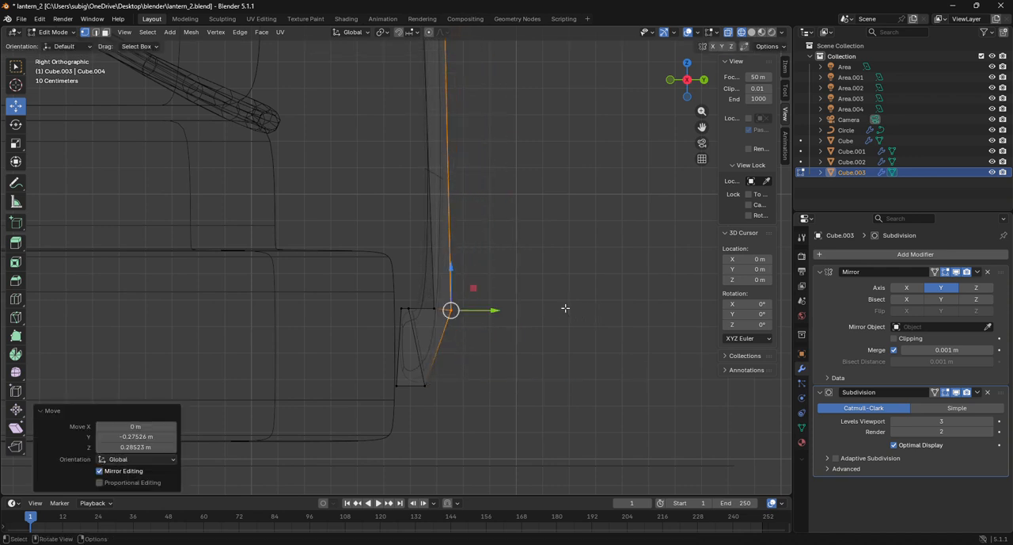
Move the lower vertices of the frame's foot, beside the base, slightly inward and up about 0.08 m in Z
{"action": "left_click_drag", "start_coordinate": [411, 366], "coordinate": [445, 406]}
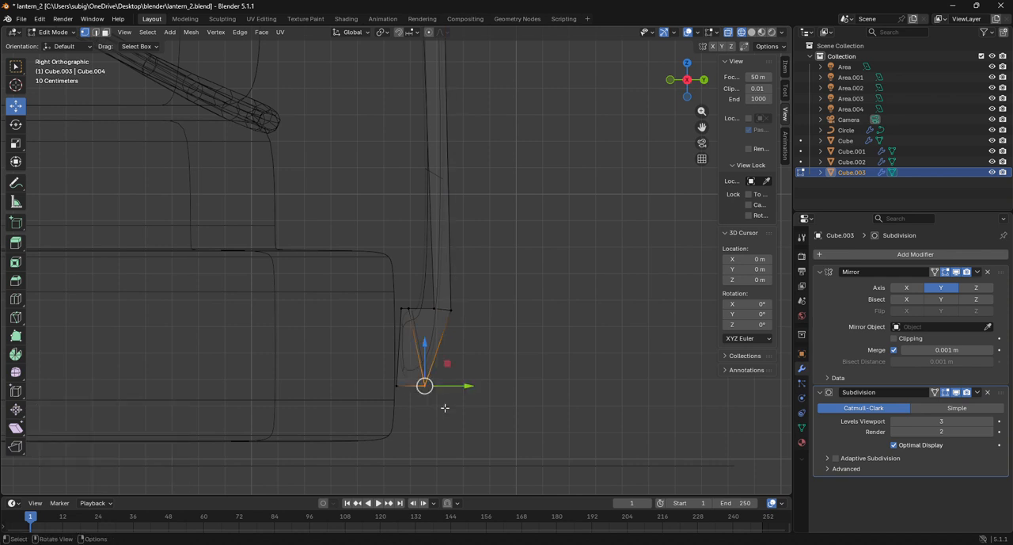
{"action": "key", "text": "g"}
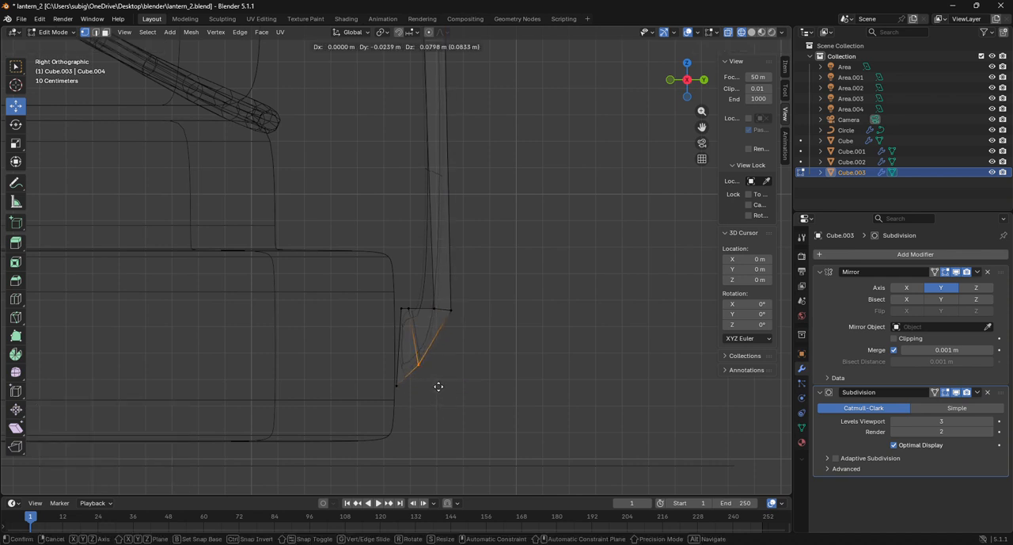
{"action": "left_click", "coordinate": [438, 386]}
Push the end vertices of the frame's foot into the base by about -0.054 m in Y and 0.004 m in Z
{"action": "left_click_drag", "start_coordinate": [366, 292], "coordinate": [404, 404]}
{"action": "key", "text": "g"}
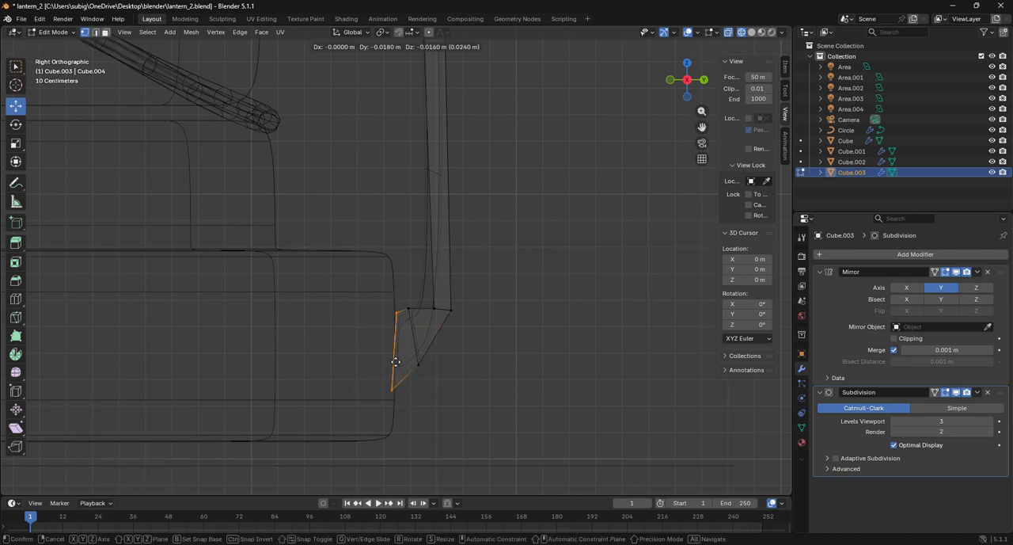
{"action": "left_click", "coordinate": [386, 356]}
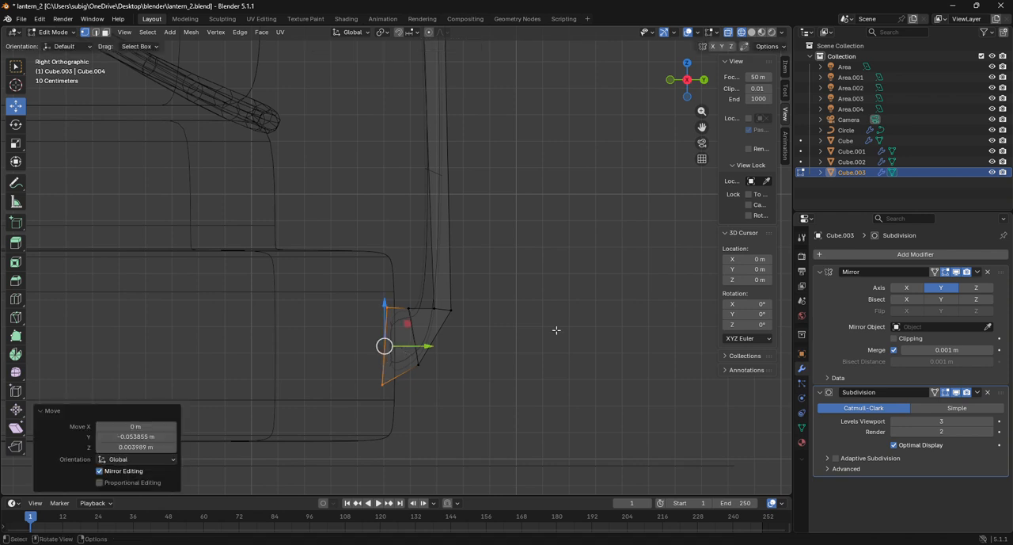
{"action": "left_click", "coordinate": [568, 332]}
Show the model in solid shading and return to Object Mode to review the whole lantern
{"action": "left_click", "coordinate": [753, 34]}
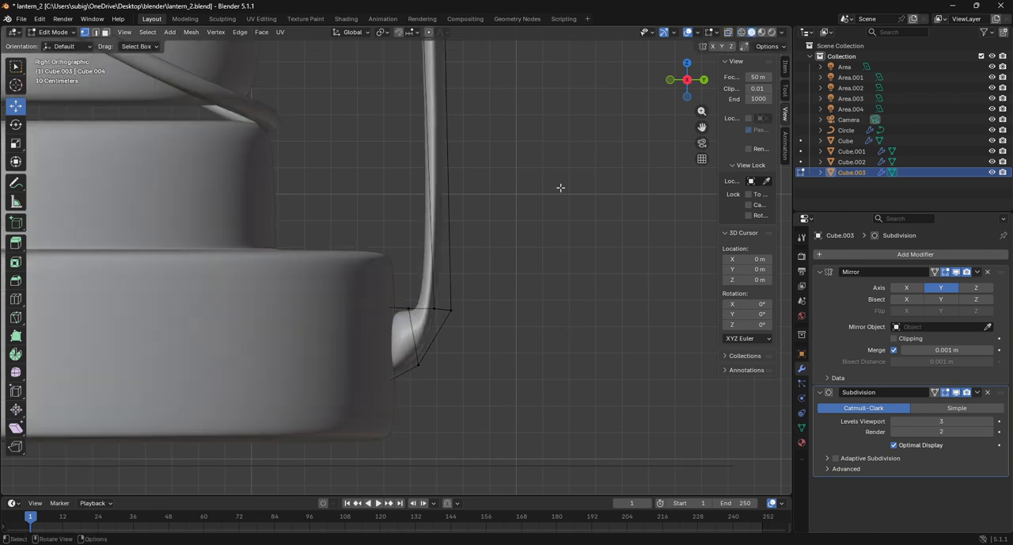
{"action": "scroll", "coordinate": [557, 189], "scroll_direction": "down", "scroll_amount": 6}
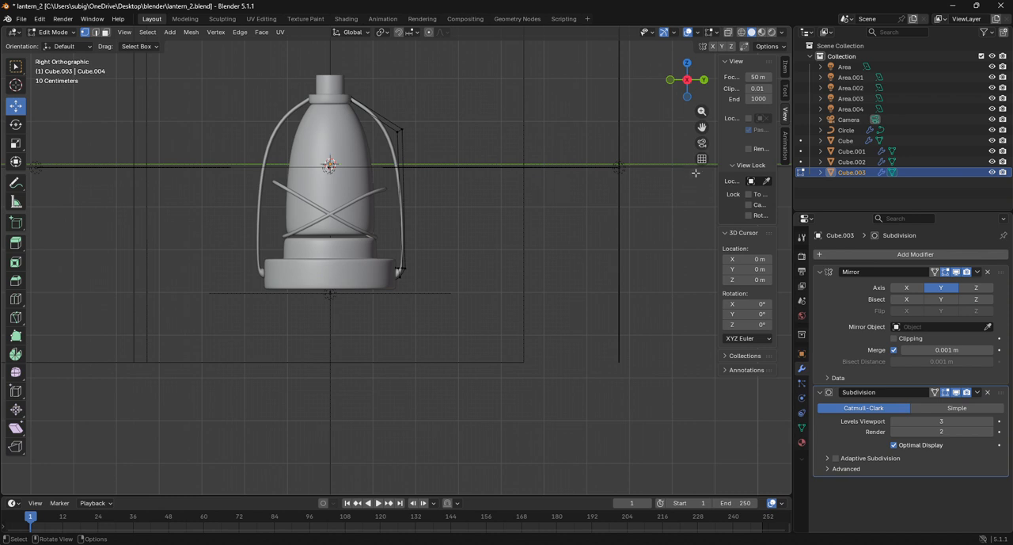
{"action": "left_click_drag", "start_coordinate": [702, 127], "coordinate": [732, 213]}
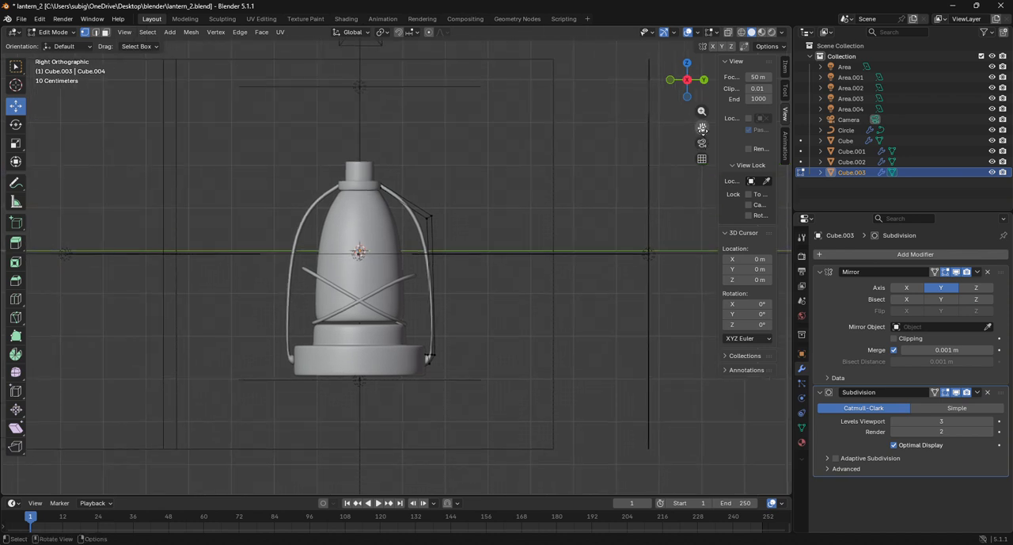
{"action": "left_click", "coordinate": [53, 32]}
{"action": "left_click", "coordinate": [62, 46]}
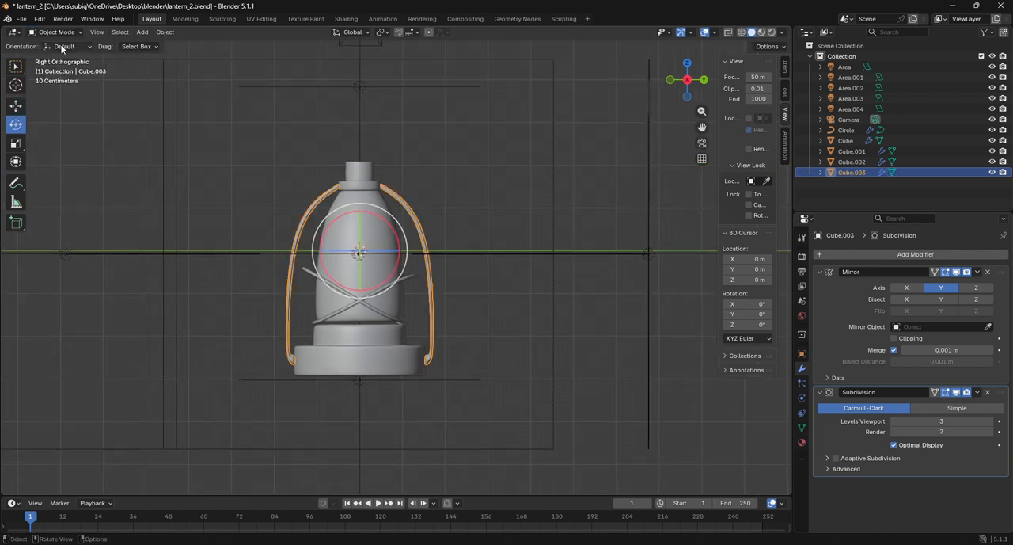
Edit the side frame again and move its upper corner loop about -0.274 m in Y and -0.137 m in Z
{"action": "left_click", "coordinate": [361, 179]}
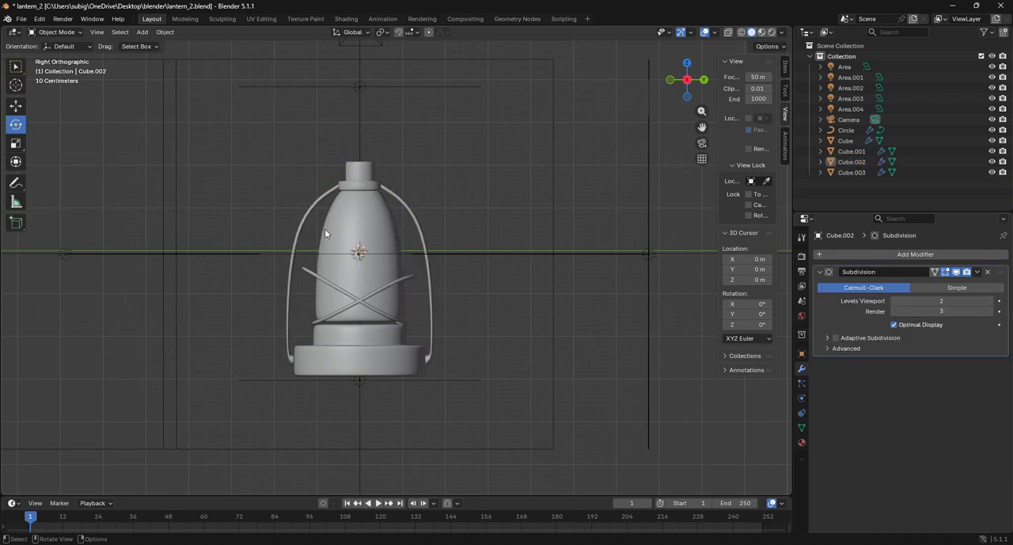
{"action": "left_click", "coordinate": [292, 238]}
{"action": "left_click", "coordinate": [53, 32]}
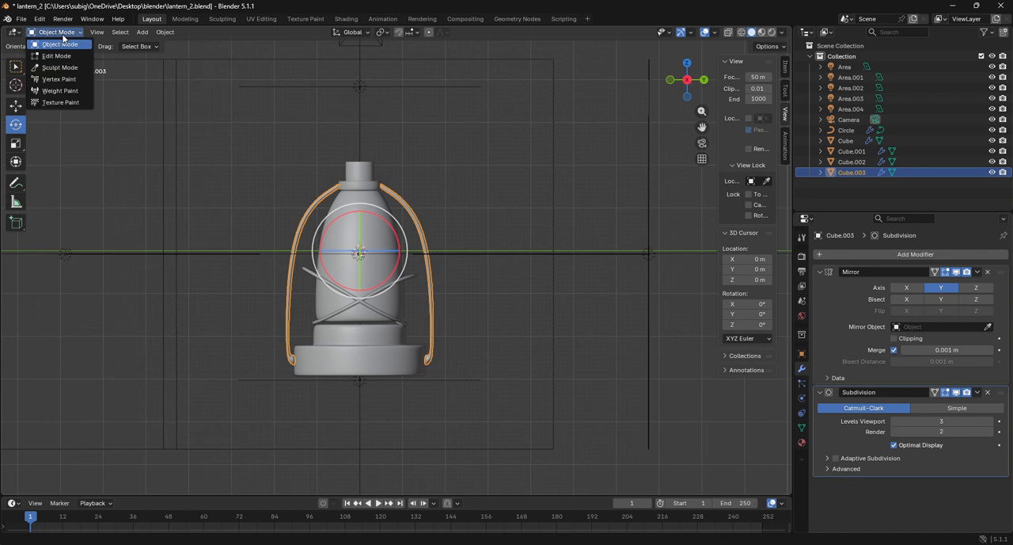
{"action": "left_click", "coordinate": [66, 55]}
{"action": "scroll", "coordinate": [454, 210], "scroll_direction": "up", "scroll_amount": 2}
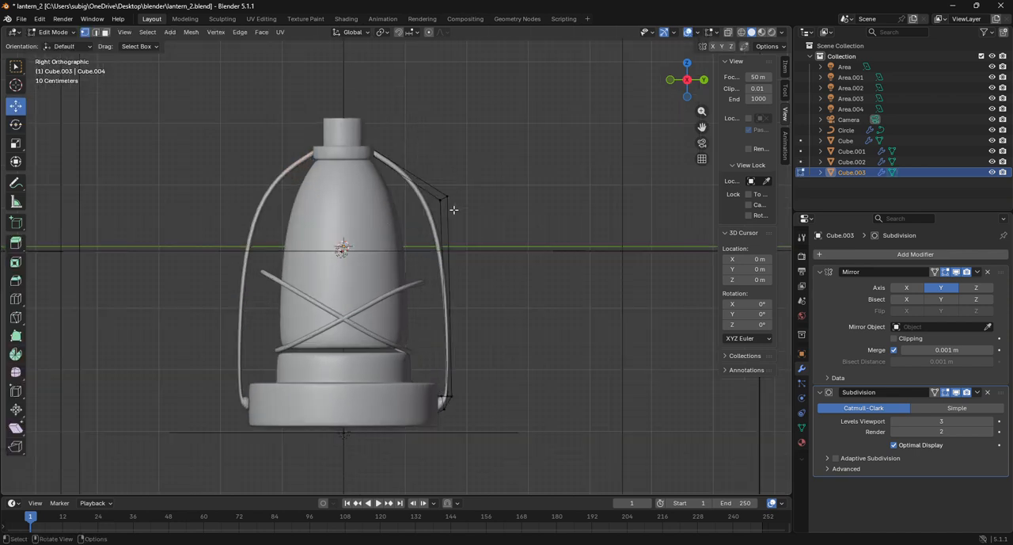
{"action": "key", "text": "alt"}
{"action": "left_click", "coordinate": [441, 205], "text": "alt"}
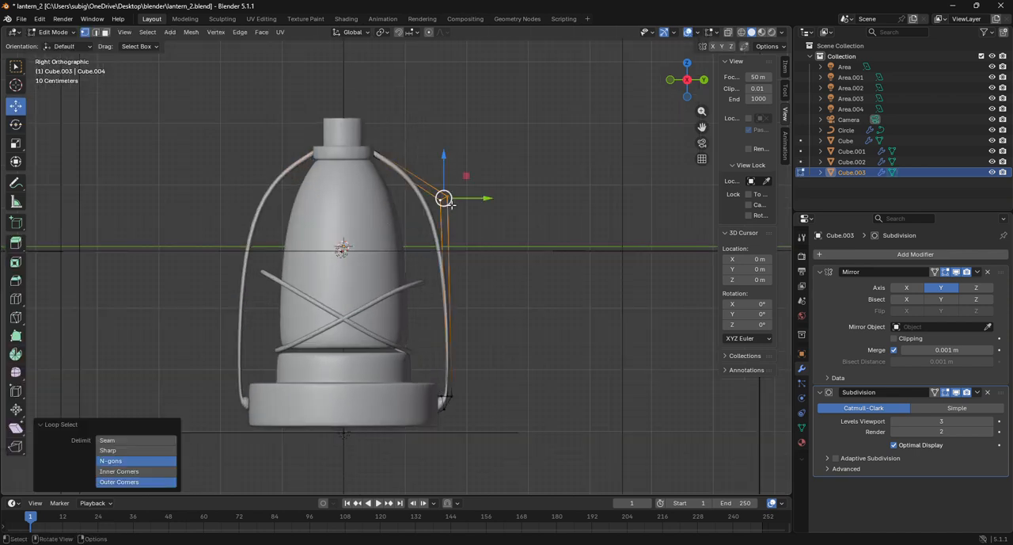
{"action": "key", "text": "g"}
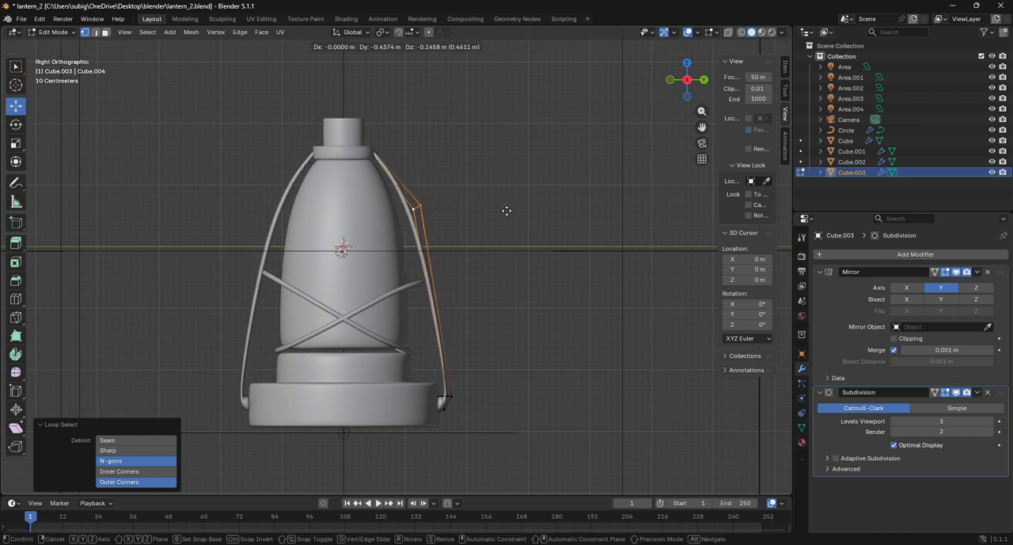
{"action": "left_click", "coordinate": [516, 209]}
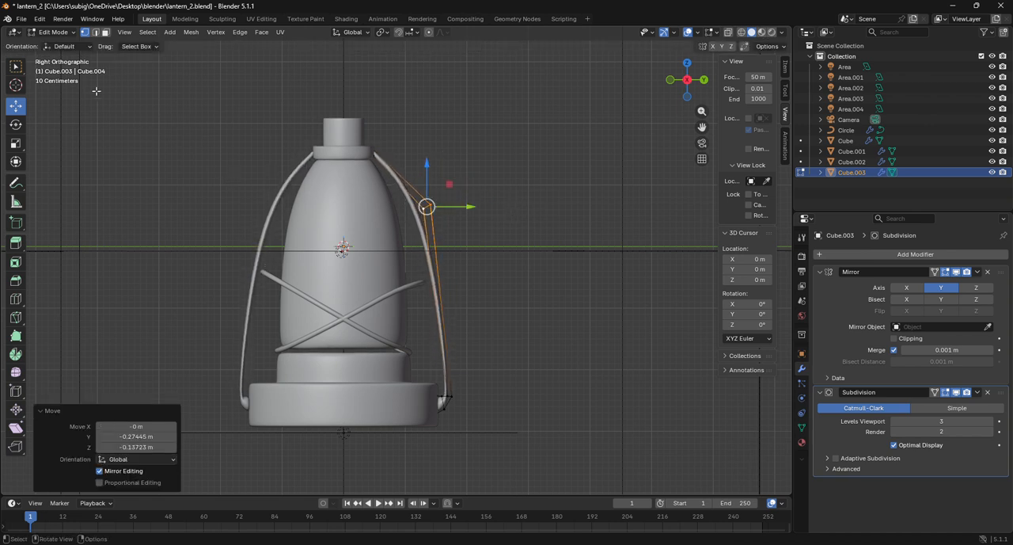
Leave the frame's Edit Mode and open the crossed tube curve around the body for editing
{"action": "left_click", "coordinate": [62, 18]}
{"action": "left_click", "coordinate": [45, 34]}
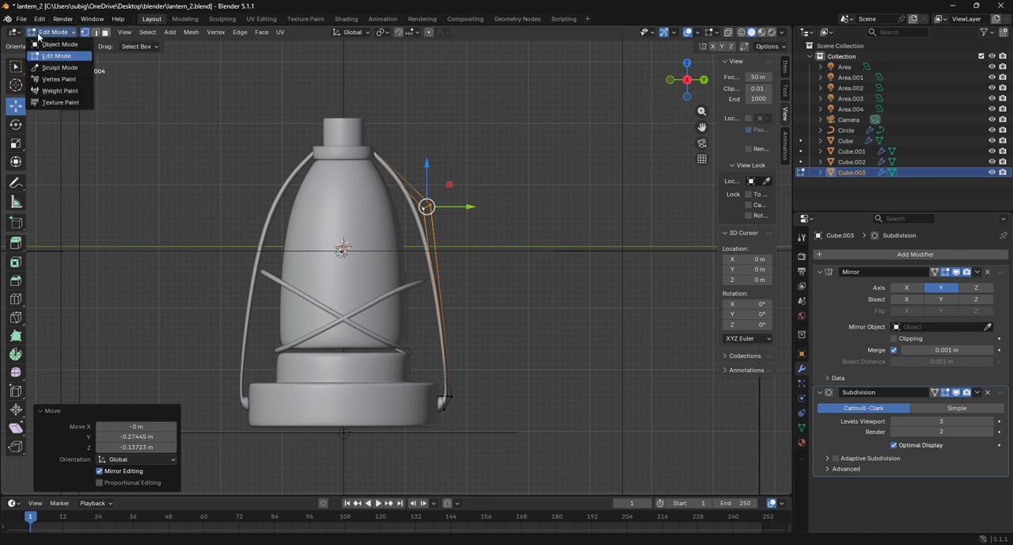
{"action": "left_click", "coordinate": [56, 44]}
{"action": "left_click", "coordinate": [388, 293]}
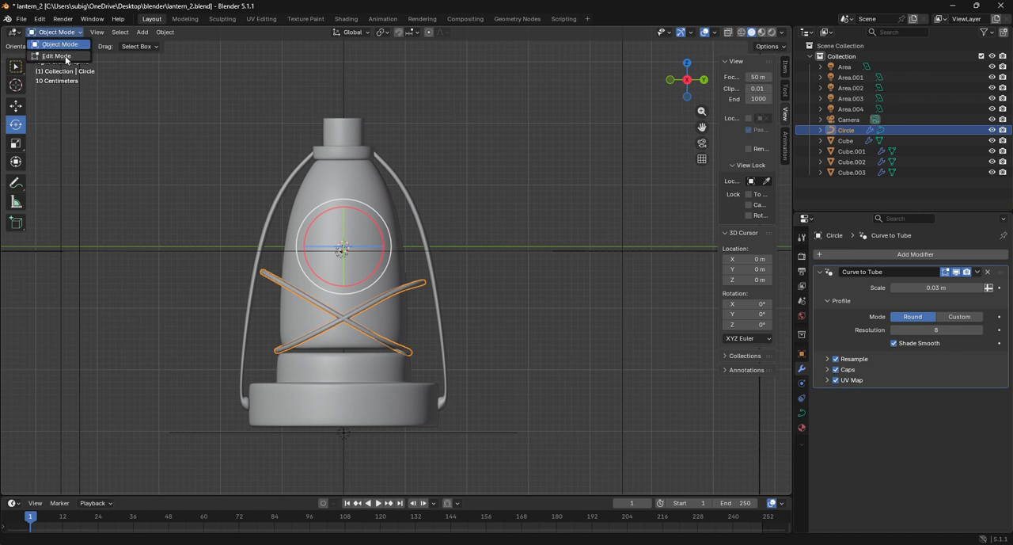
{"action": "left_click", "coordinate": [66, 57]}
Pull the curve's protruding upper tip point about -0.285 m in Y and -0.079 m in Z with proportional editing at size 1.210
{"action": "scroll", "coordinate": [325, 292], "scroll_direction": "up", "scroll_amount": 4}
{"action": "left_click_drag", "start_coordinate": [678, 86], "coordinate": [694, 94]}
{"action": "left_click", "coordinate": [411, 331]}
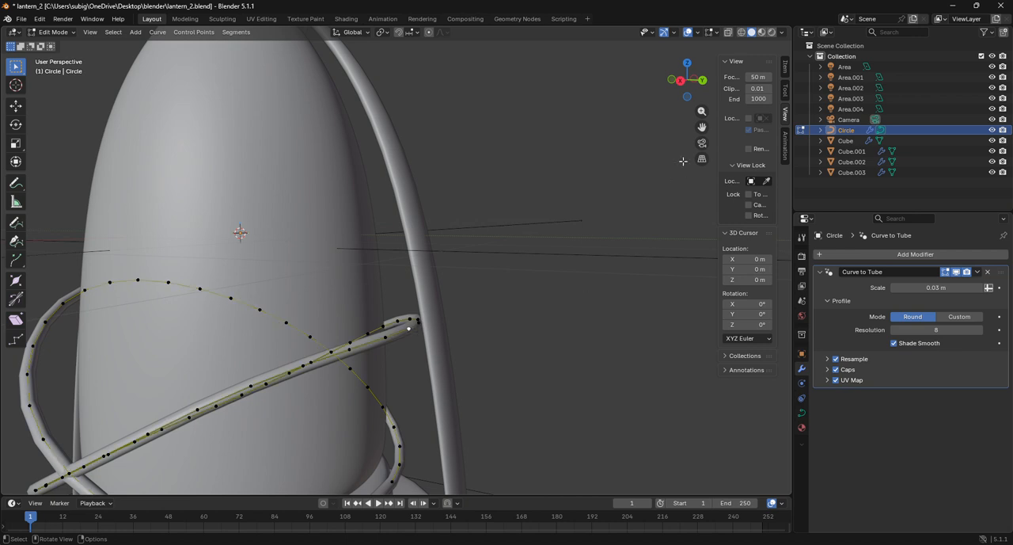
{"action": "left_click", "coordinate": [680, 80]}
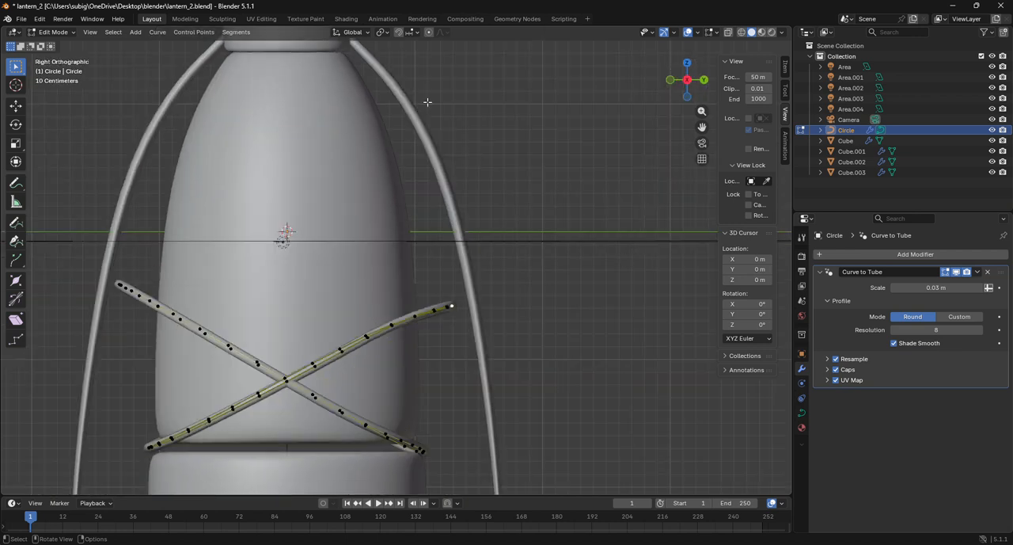
{"action": "left_click", "coordinate": [428, 33]}
{"action": "key", "text": "g"}
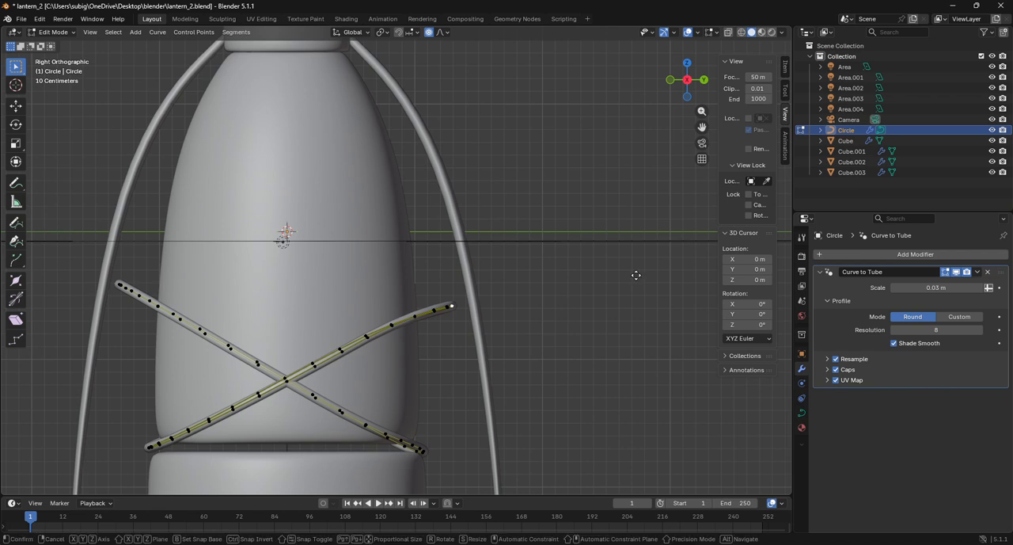
{"action": "scroll", "coordinate": [618, 278], "scroll_direction": "down", "scroll_amount": 4}
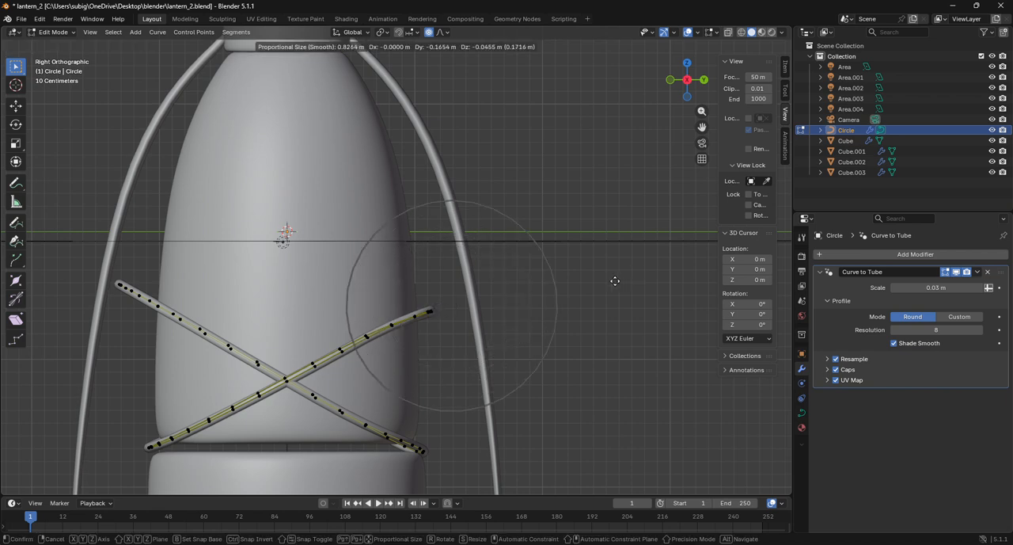
{"action": "scroll", "coordinate": [615, 280], "scroll_direction": "down", "scroll_amount": 4}
{"action": "left_click", "coordinate": [599, 285]}
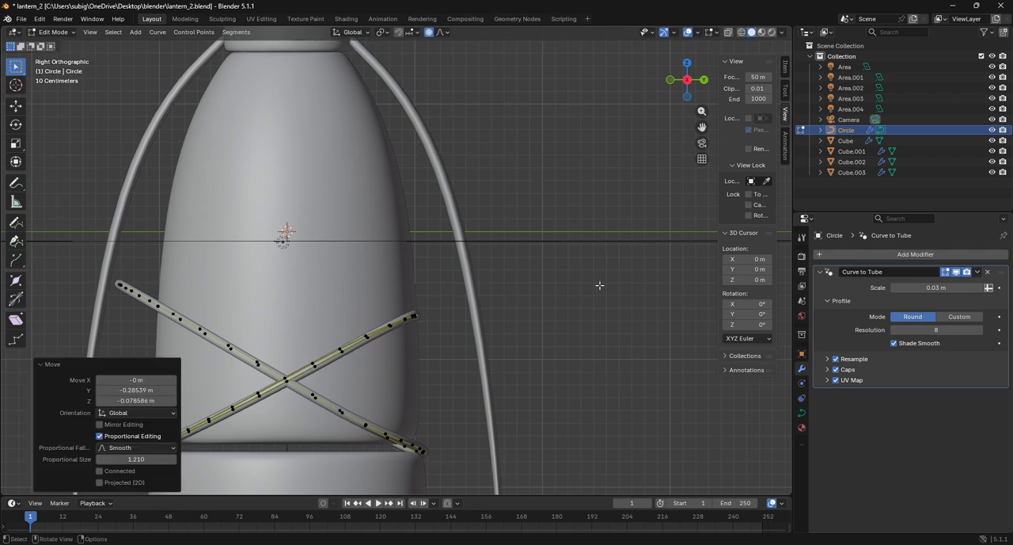
Move a control point on the other strand's outer side about 0.186 m in X with proportional editing at size 3.452
{"action": "left_click_drag", "start_coordinate": [710, 83], "coordinate": [481, 5]}
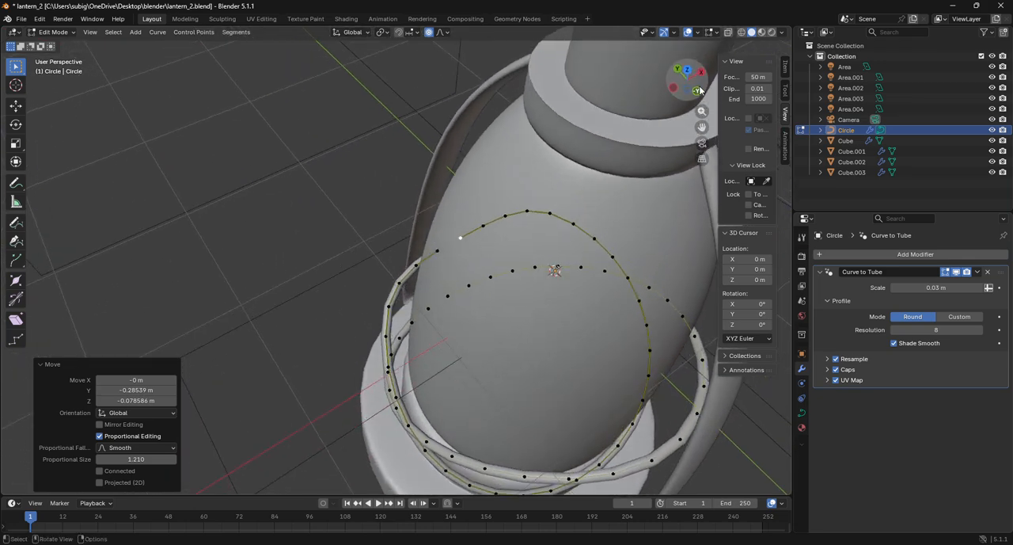
{"action": "left_click", "coordinate": [408, 434]}
{"action": "left_click", "coordinate": [412, 433]}
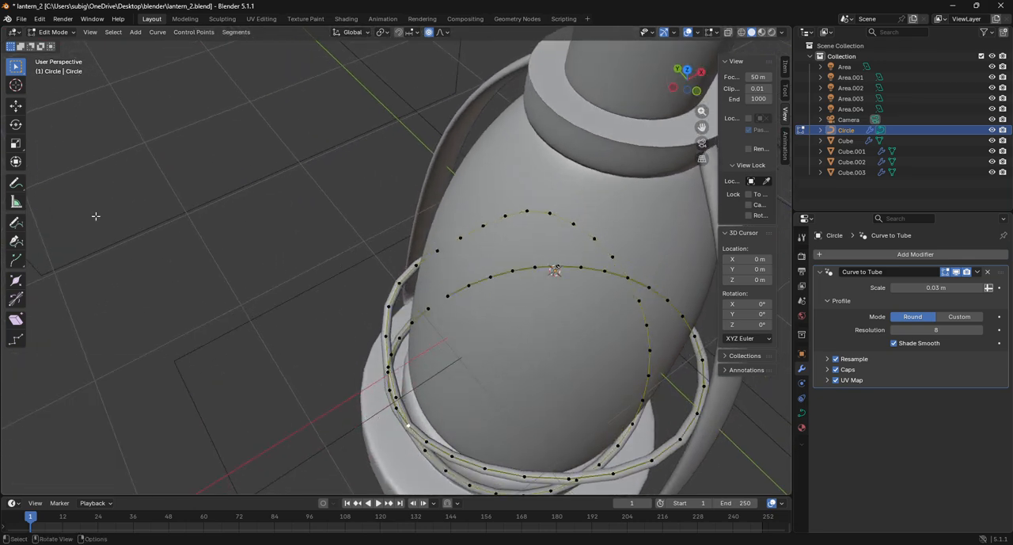
{"action": "left_click", "coordinate": [21, 113]}
{"action": "left_click_drag", "start_coordinate": [440, 413], "coordinate": [460, 398]}
{"action": "scroll", "coordinate": [451, 403], "scroll_direction": "down", "scroll_amount": 4}
{"action": "left_click_drag", "start_coordinate": [686, 81], "coordinate": [674, 171]}
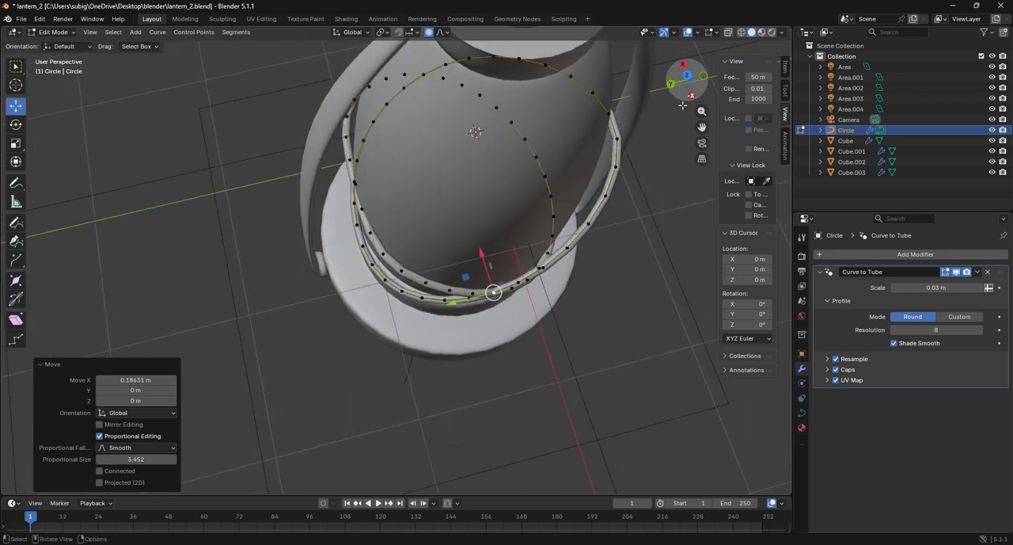
In top view, move the tube curve's point on the negative-X, positive-Y side about 0.037 m in X and -0.017 m in Y, proportional size 1.210
{"action": "left_click", "coordinate": [384, 254]}
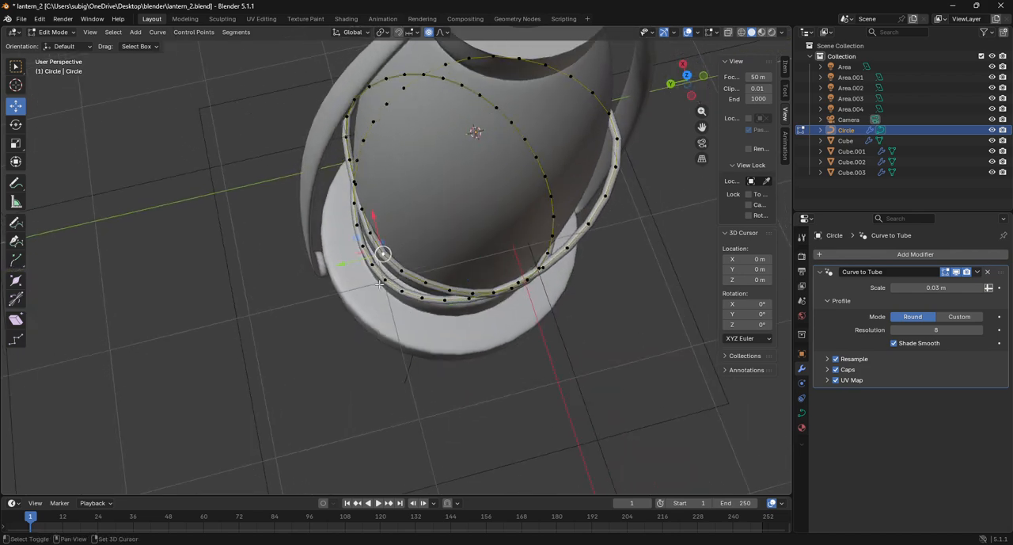
{"action": "left_click", "coordinate": [376, 273], "text": "shift"}
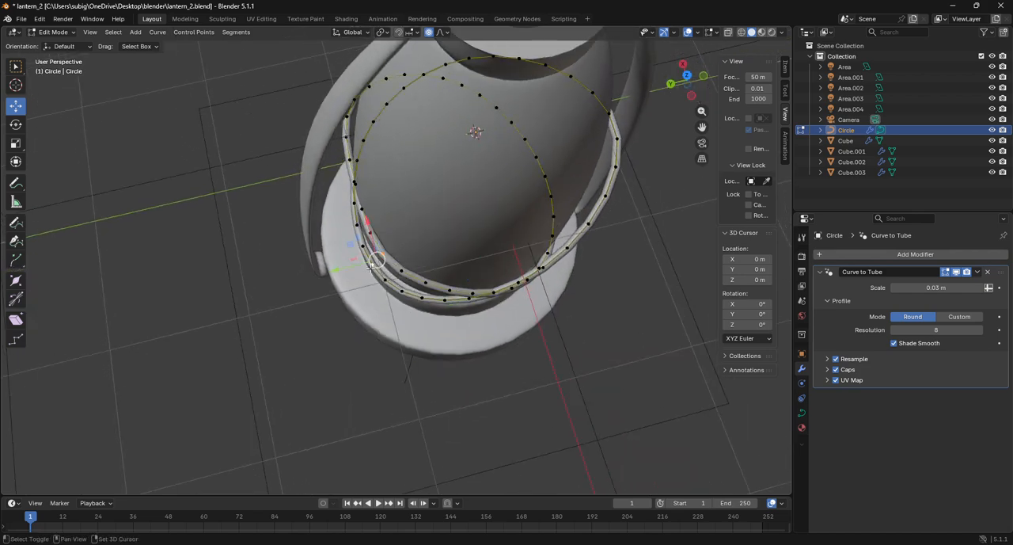
{"action": "left_click", "coordinate": [687, 75]}
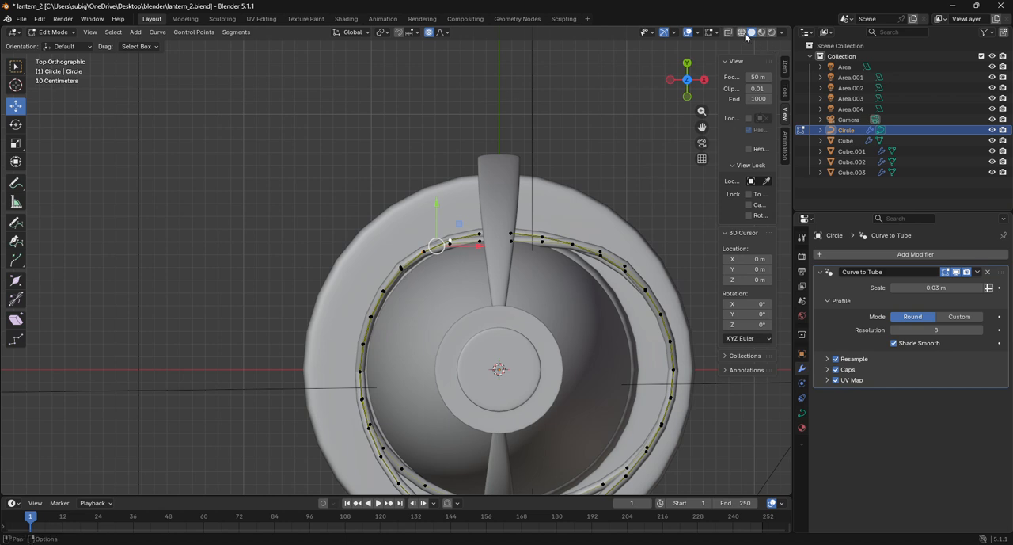
{"action": "key", "text": "shift+z"}
{"action": "left_click", "coordinate": [406, 272]}
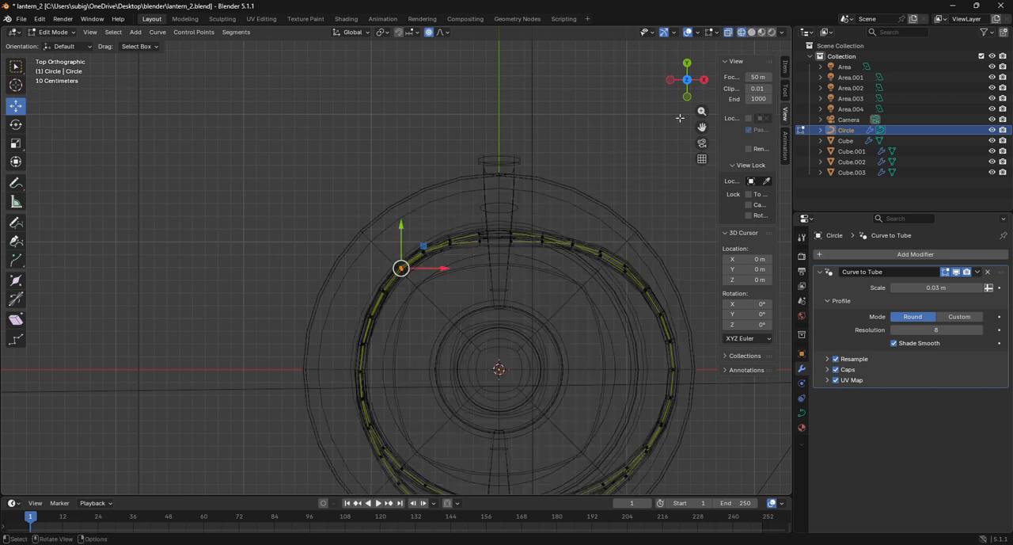
{"action": "key", "text": "shift+z"}
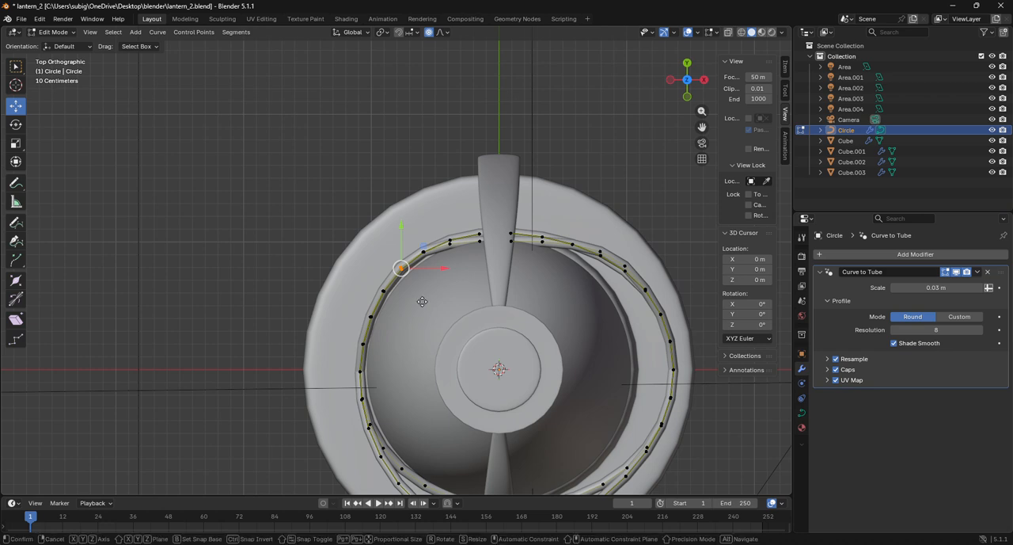
{"action": "key", "text": "g"}
{"action": "scroll", "coordinate": [427, 303], "scroll_direction": "up", "scroll_amount": 2}
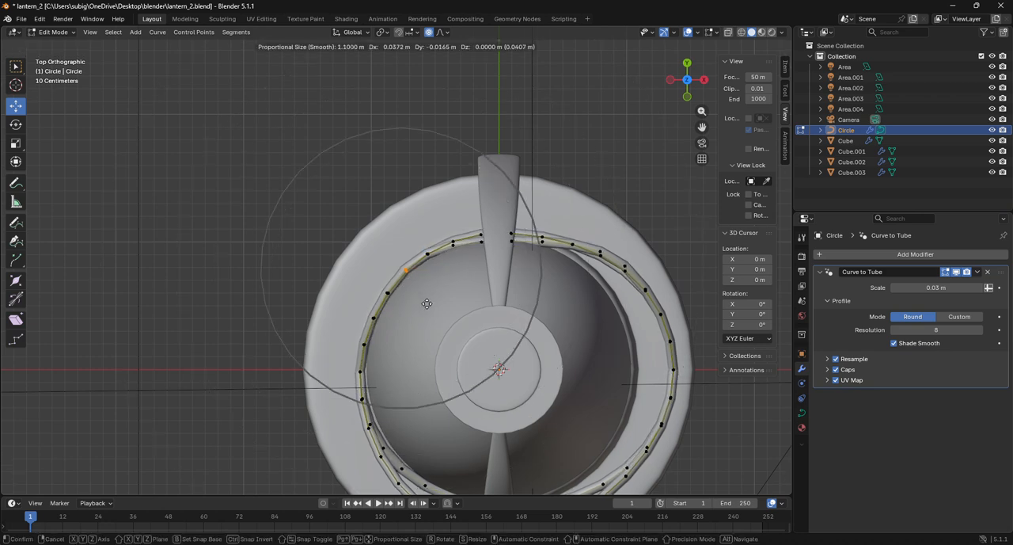
{"action": "left_click", "coordinate": [427, 303]}
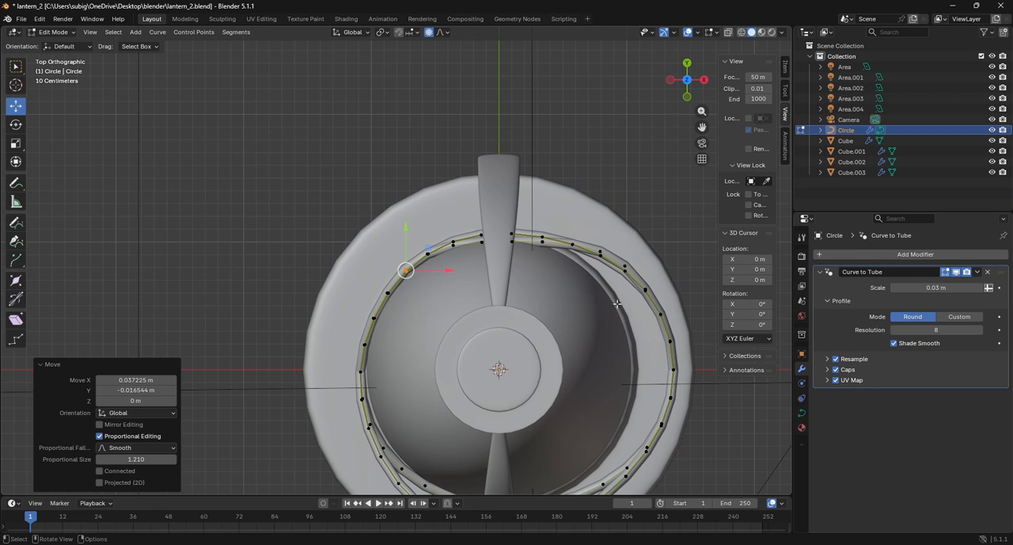
Pull the bulging curve point on the positive-X side about -0.290 m in X and 0.029 m in Y with proportional size 1.210
{"action": "left_click_drag", "start_coordinate": [701, 127], "coordinate": [616, 52]}
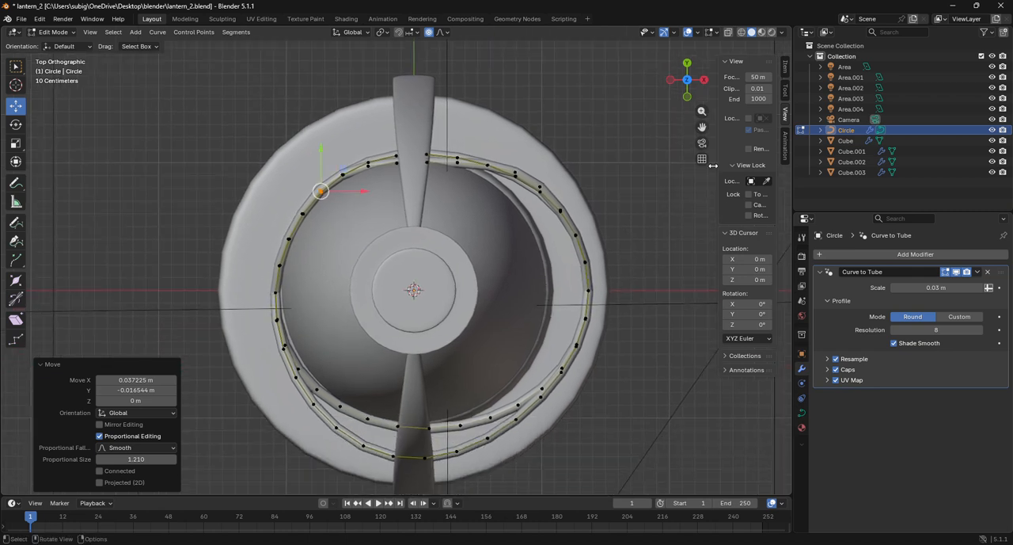
{"action": "left_click", "coordinate": [741, 34]}
{"action": "left_click", "coordinate": [583, 318]}
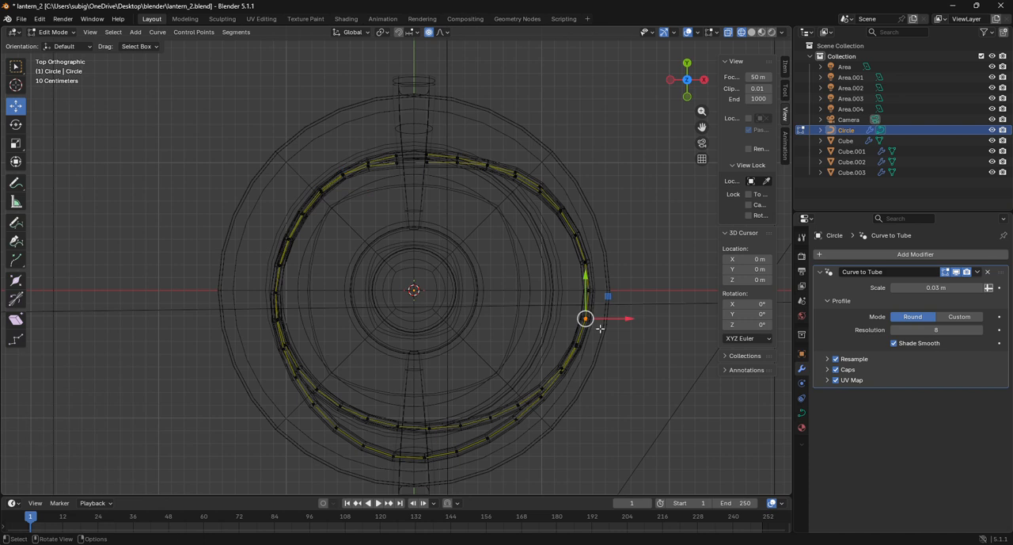
{"action": "key", "text": "shift+z"}
{"action": "key", "text": "g"}
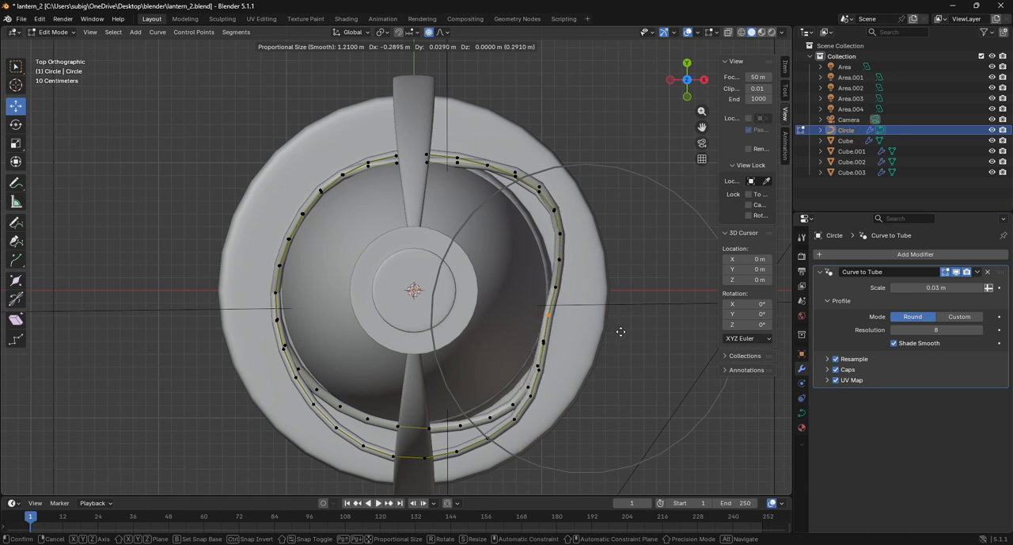
{"action": "left_click", "coordinate": [620, 332]}
Move the curve's point on the positive-X, positive-Y side about -0.252 m in X and -0.037 m in Y with proportional size 1.210
{"action": "key", "text": "shift+z"}
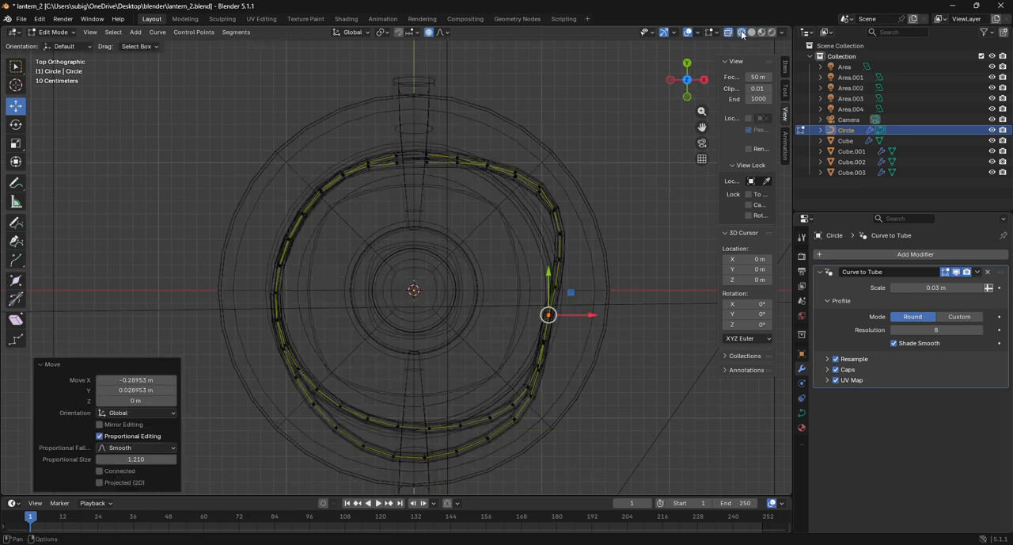
{"action": "left_click", "coordinate": [554, 208]}
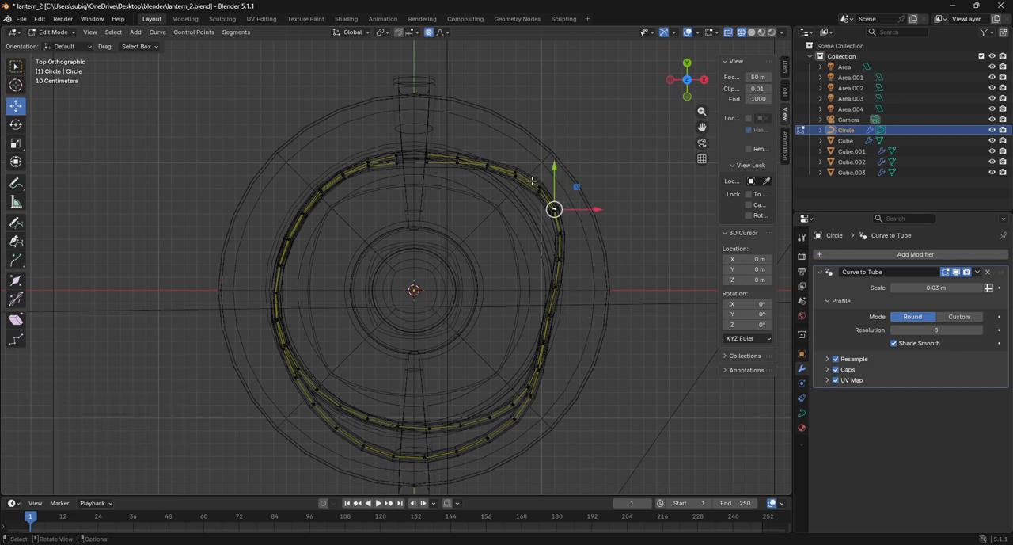
{"action": "left_click", "coordinate": [539, 190]}
{"action": "key", "text": "shift+z"}
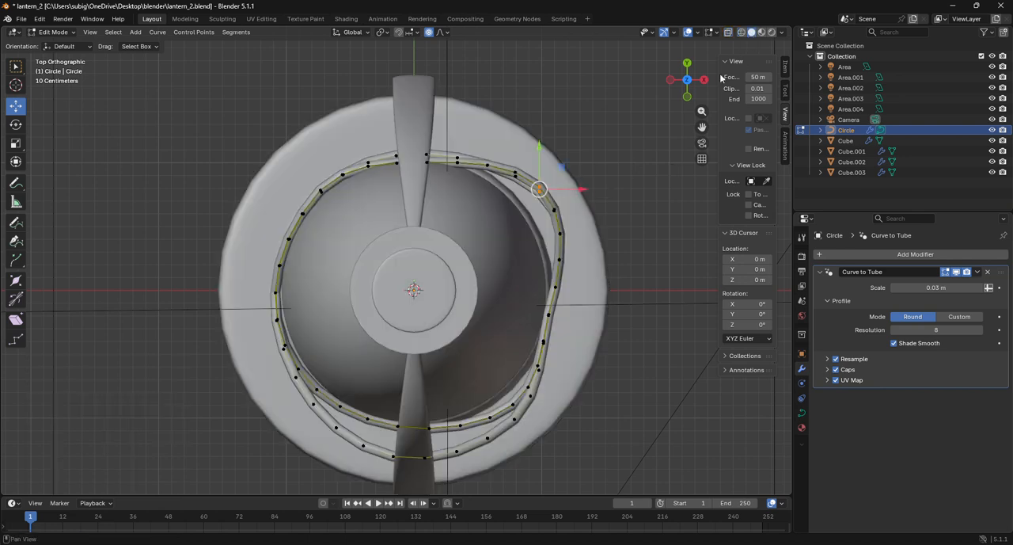
{"action": "key", "text": "g"}
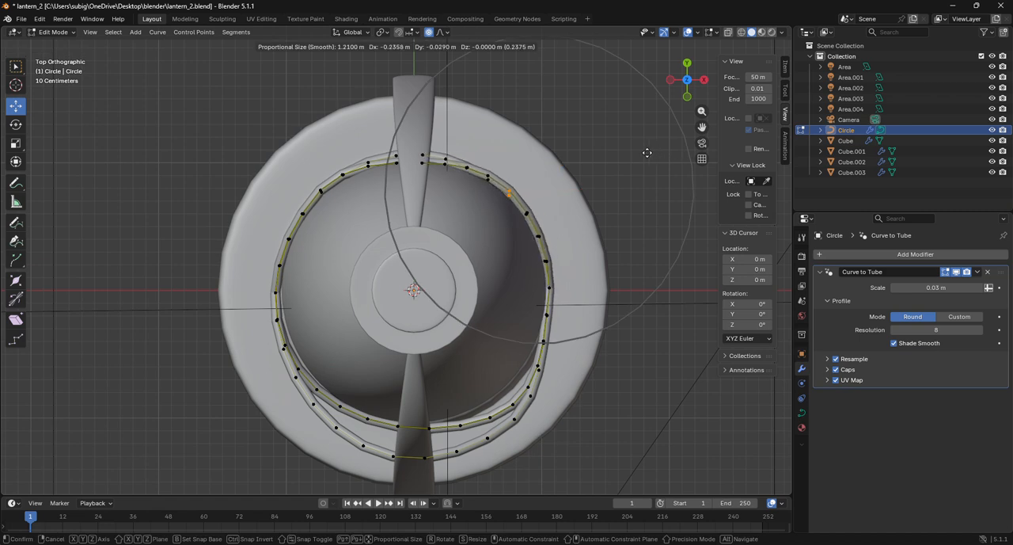
{"action": "left_click", "coordinate": [645, 154]}
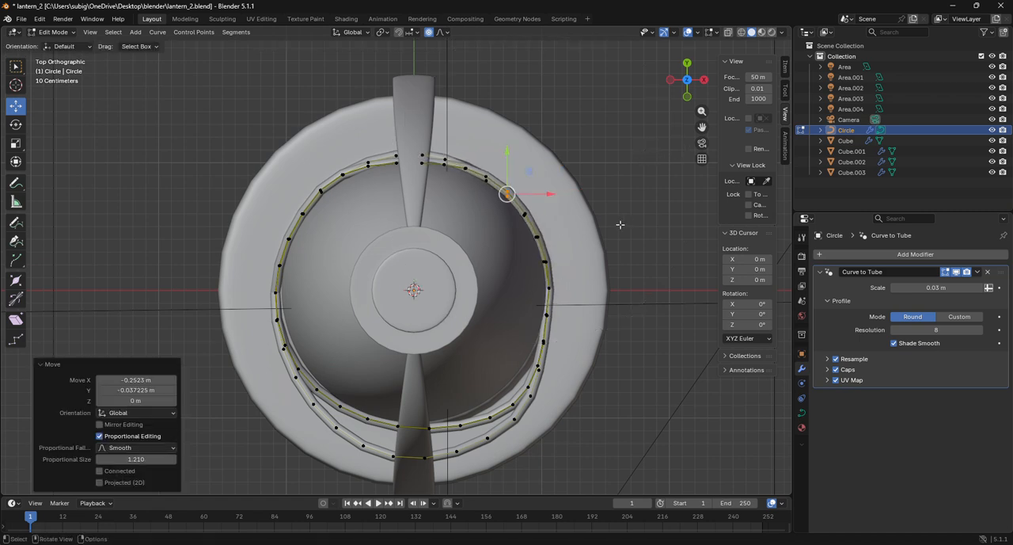
Move the curve's outermost point on the negative-Y side about 0.281 m in Y with proportional editing at size 2.358
{"action": "left_click", "coordinate": [423, 458]}
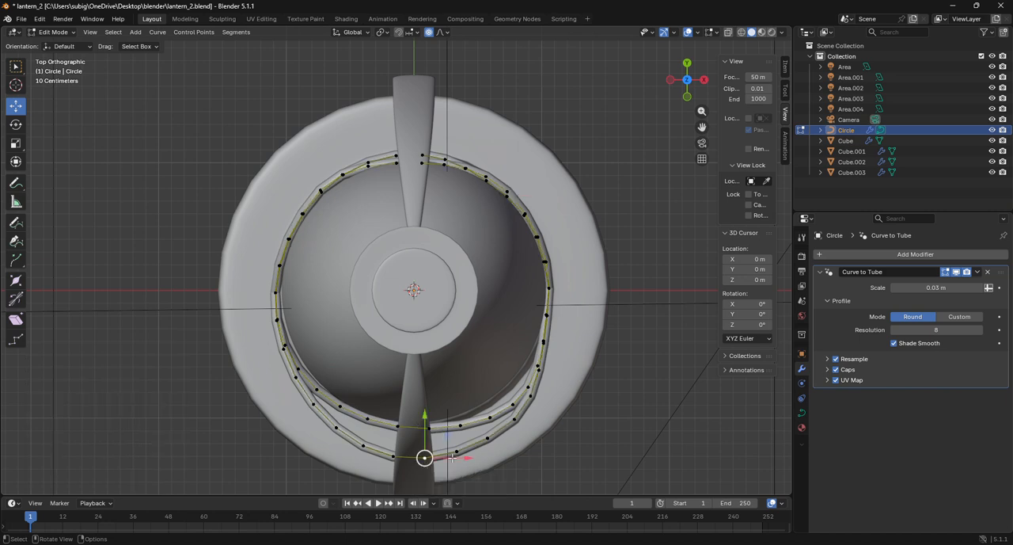
{"action": "left_click_drag", "start_coordinate": [690, 94], "coordinate": [386, 247]}
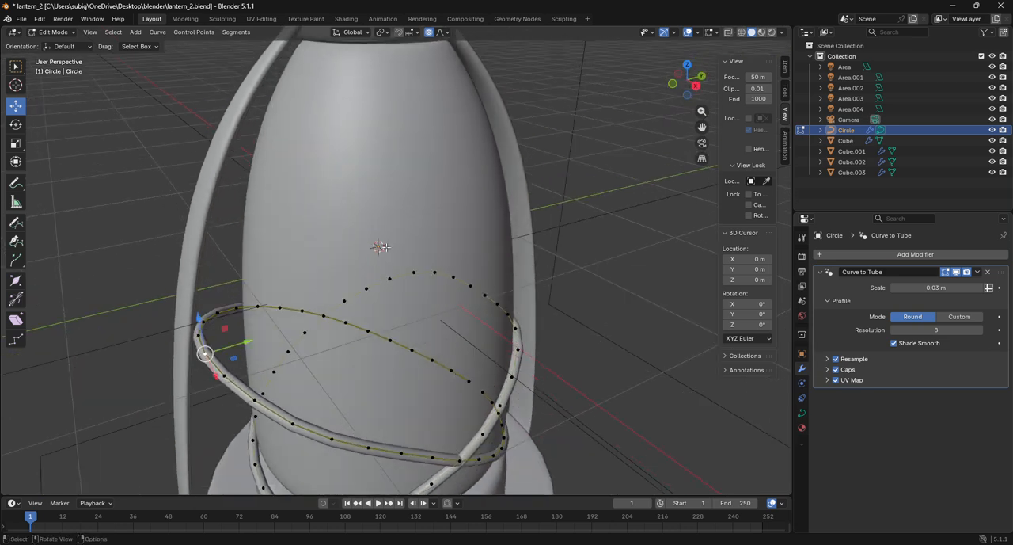
{"action": "left_click_drag", "start_coordinate": [248, 342], "coordinate": [293, 330]}
{"action": "scroll", "coordinate": [290, 330], "scroll_direction": "down", "scroll_amount": 3}
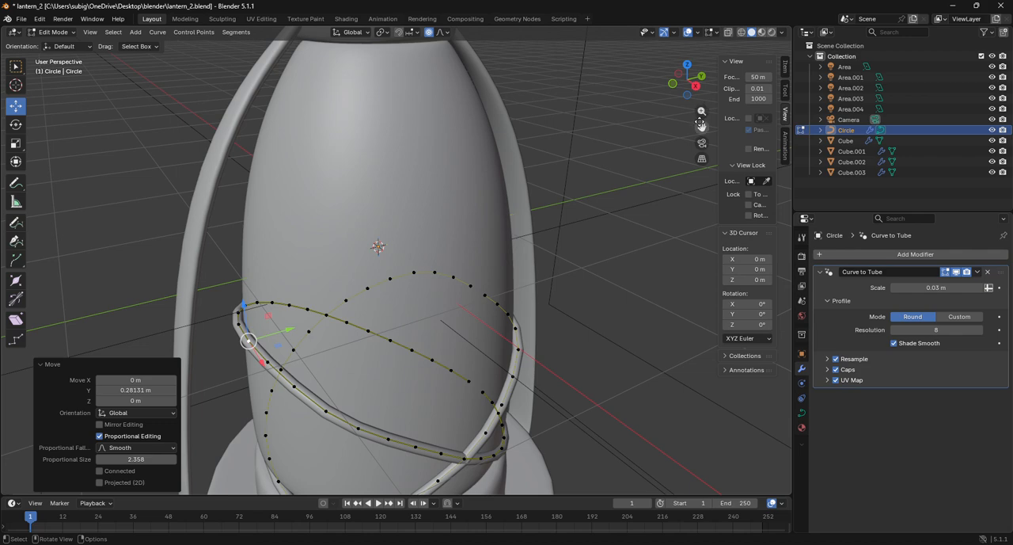
In top view, move the other strand's point on the positive-X, negative-Y side about -0.050 m in X and 0.054 m in Y, proportional size 2.358
{"action": "left_click_drag", "start_coordinate": [701, 127], "coordinate": [766, 74]}
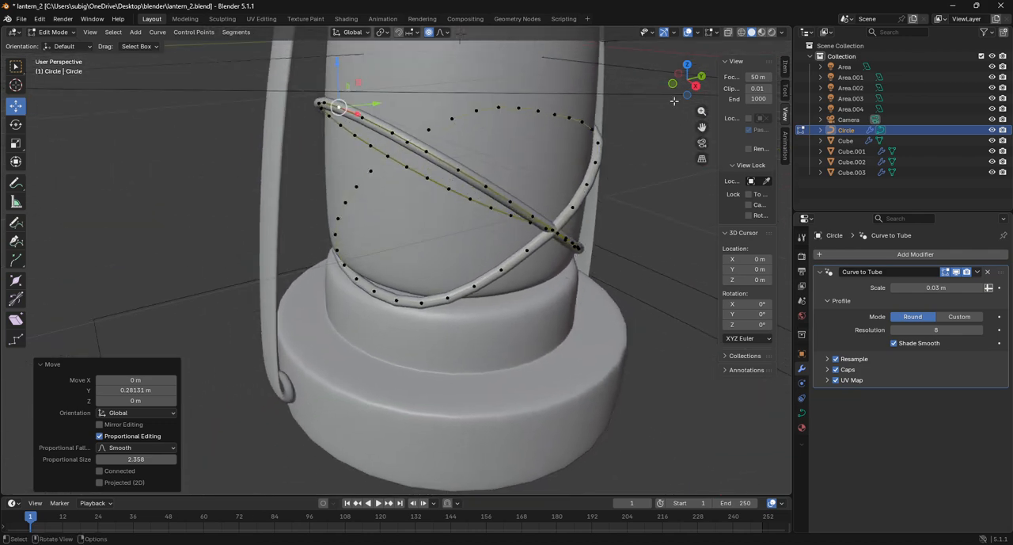
{"action": "left_click_drag", "start_coordinate": [681, 89], "coordinate": [9, 102]}
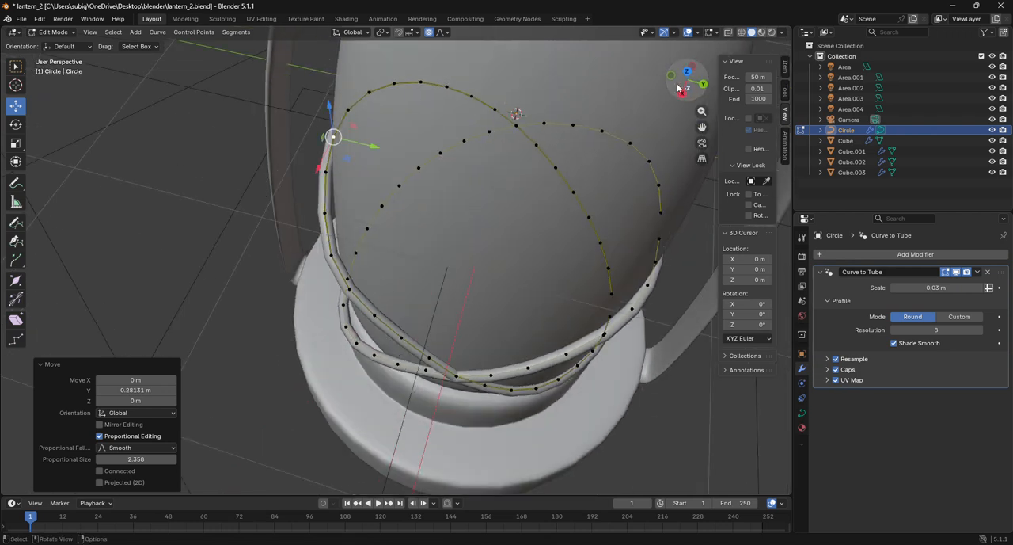
{"action": "left_click", "coordinate": [345, 326]}
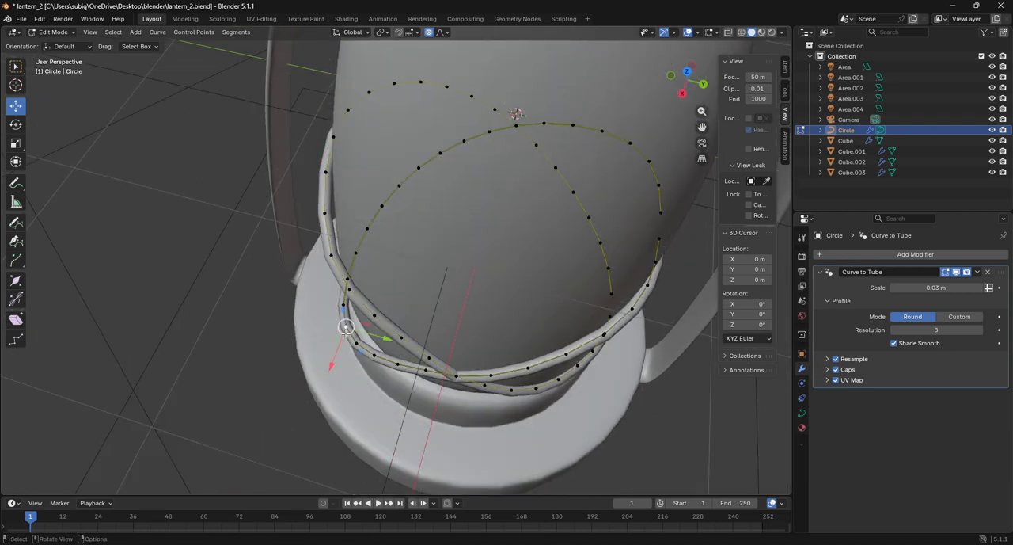
{"action": "left_click", "coordinate": [687, 72]}
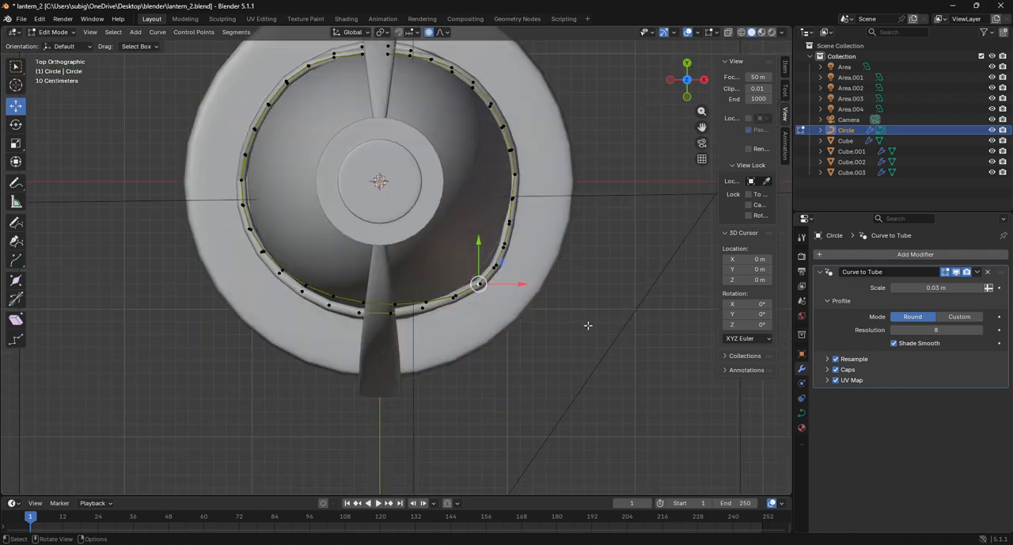
{"action": "key", "text": "g"}
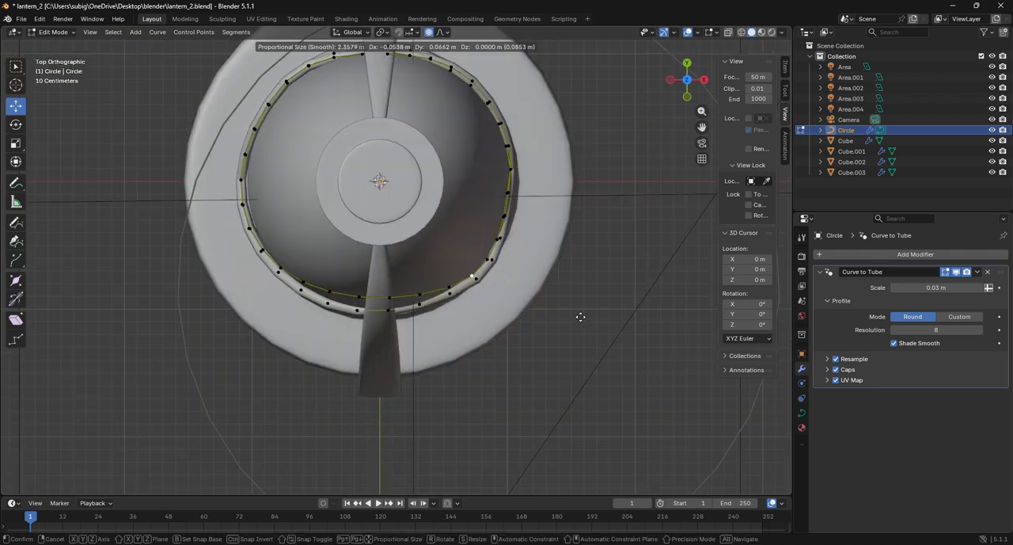
{"action": "left_click", "coordinate": [581, 318]}
Move a point on the strand's lower loop near the base about 0.009 m in X, -0.060 m in Y and 0.081 m in Z, proportional size 1.100
{"action": "left_click_drag", "start_coordinate": [693, 101], "coordinate": [660, 18]}
{"action": "middle_click_drag", "start_coordinate": [412, 45], "coordinate": [478, 34]}
{"action": "left_click_drag", "start_coordinate": [688, 99], "coordinate": [681, 116]}
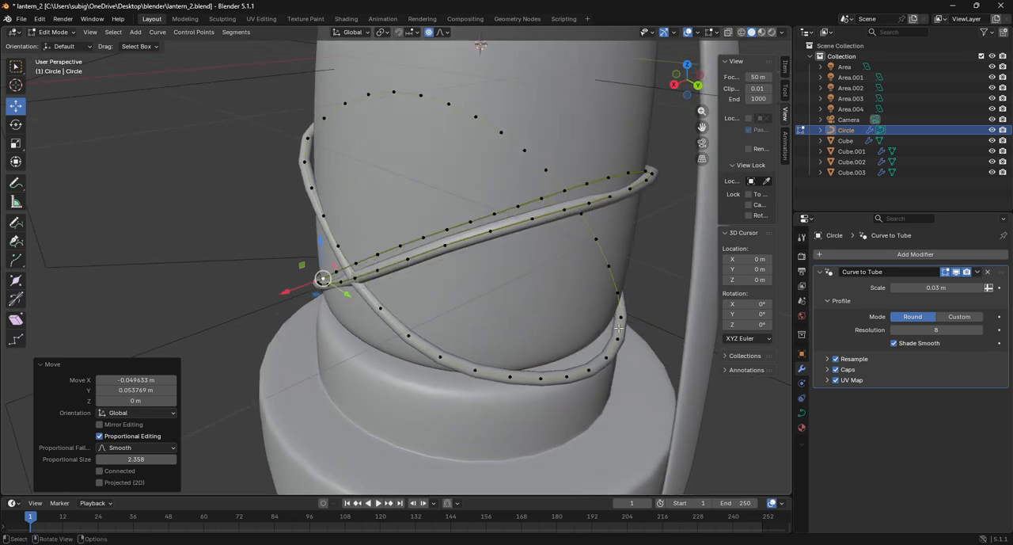
{"action": "left_click", "coordinate": [607, 358]}
{"action": "key", "text": "g"}
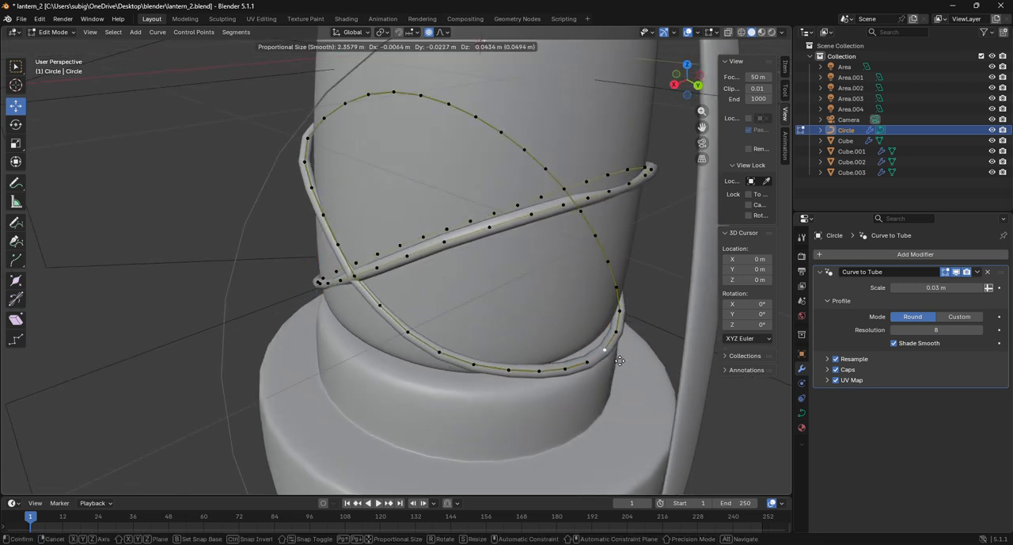
{"action": "scroll", "coordinate": [617, 358], "scroll_direction": "up", "scroll_amount": 10}
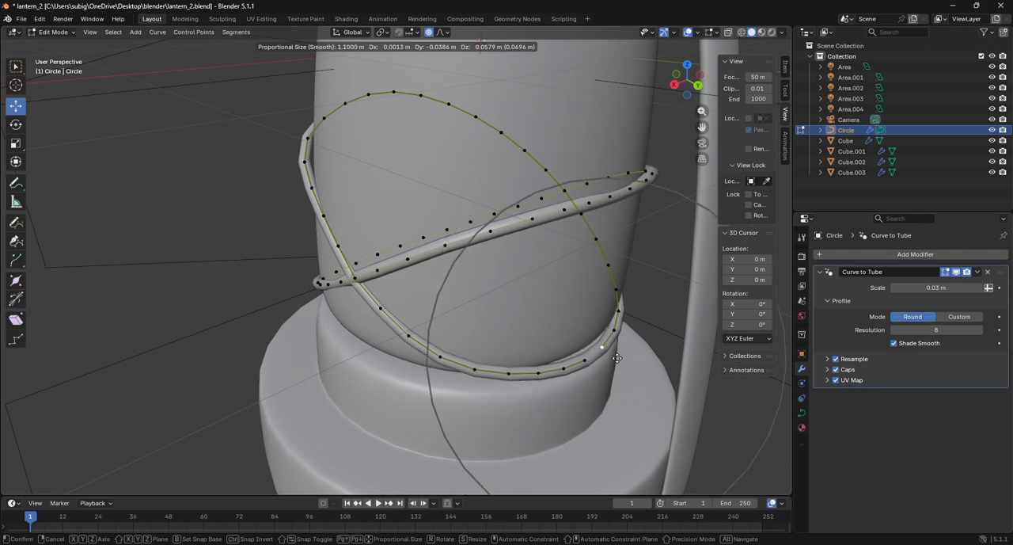
{"action": "left_click", "coordinate": [615, 353]}
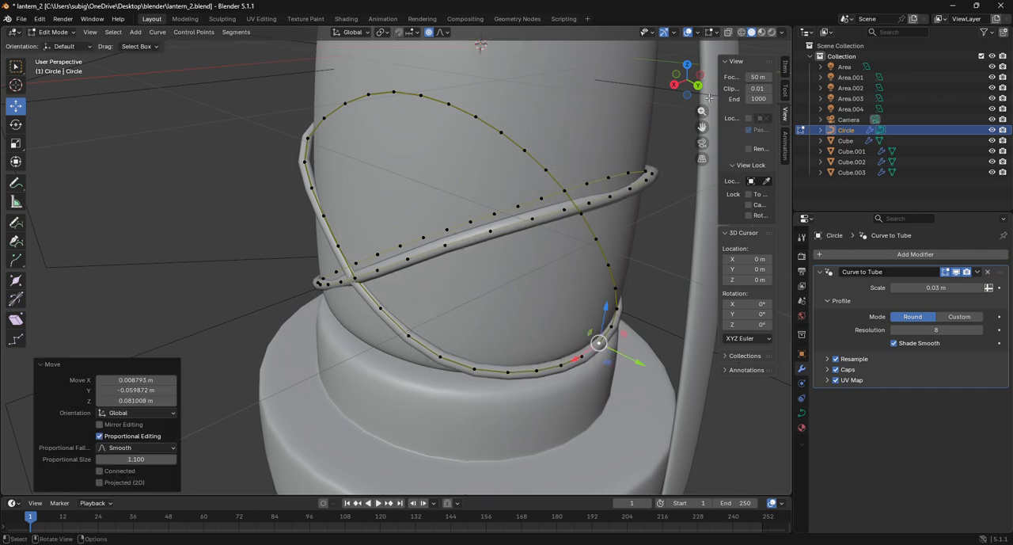
Nudge the curve point on the negative-Y side about -0.031 m in X, 0.028 m in Y and 0.011 m in Z with proportional size 0.513
{"action": "left_click_drag", "start_coordinate": [681, 83], "coordinate": [669, 136]}
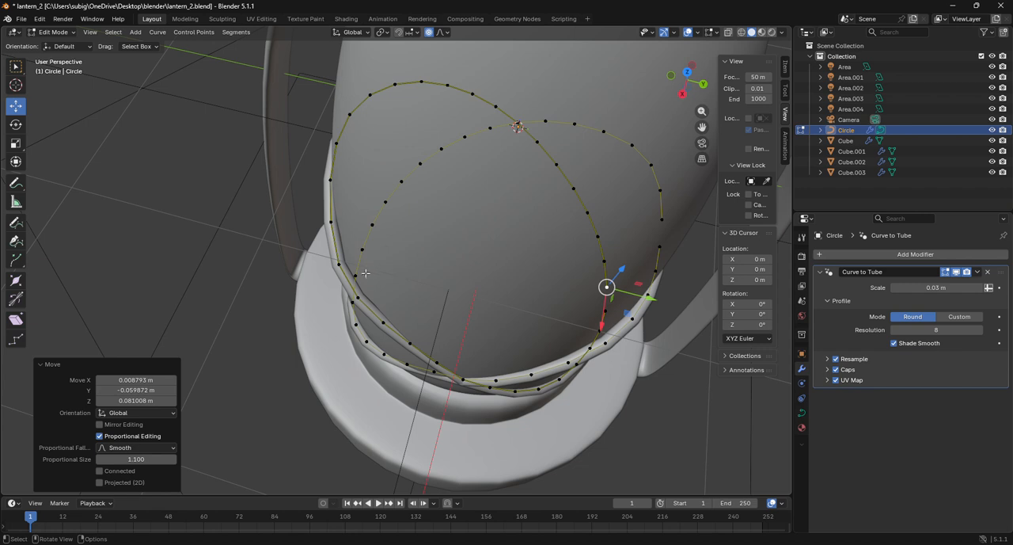
{"action": "left_click", "coordinate": [339, 264]}
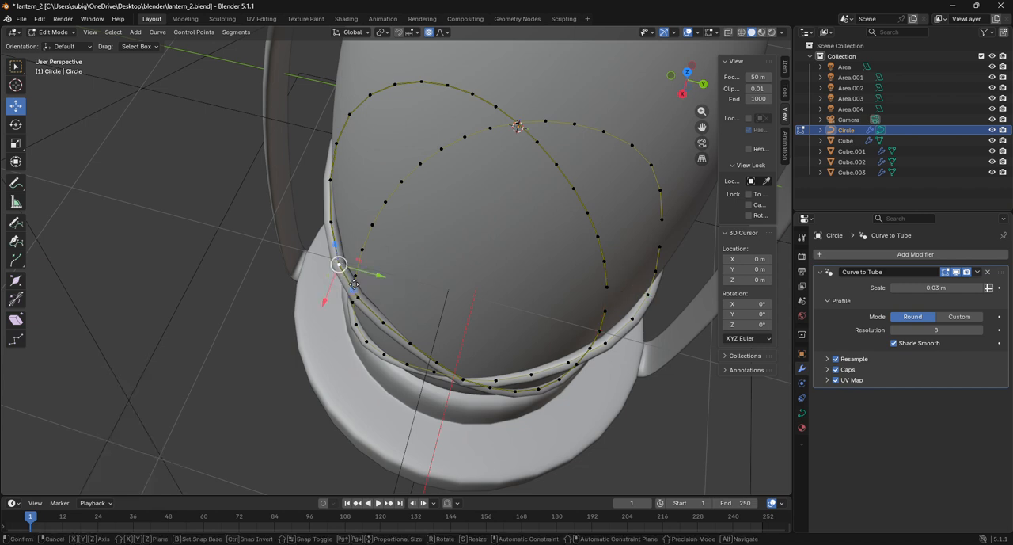
{"action": "key", "text": "g"}
{"action": "scroll", "coordinate": [359, 281], "scroll_direction": "up", "scroll_amount": 3}
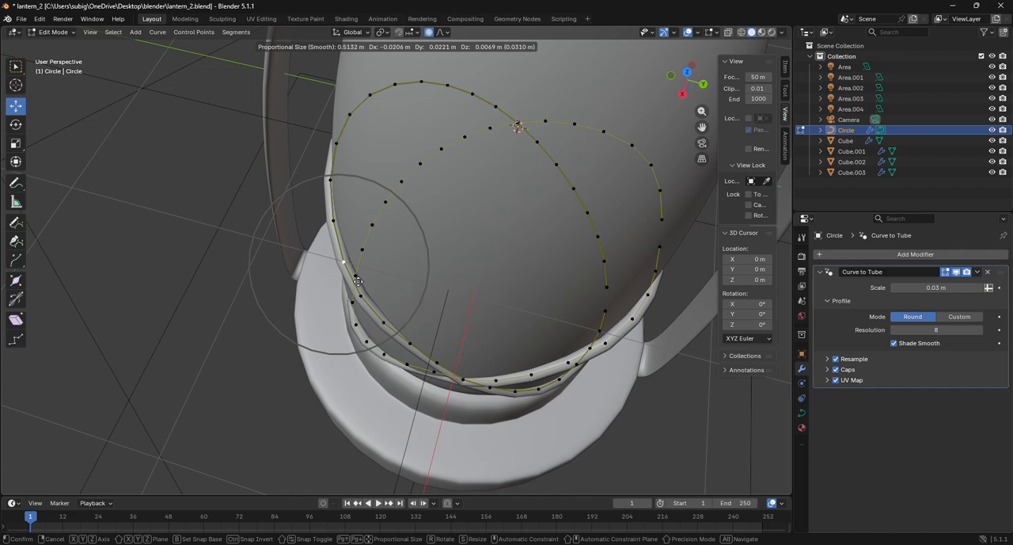
{"action": "left_click", "coordinate": [360, 280]}
Move the point at the rising strand's upper end on the positive-Y side about 0.054 m in Y with proportional editing at size 0.751
{"action": "scroll", "coordinate": [361, 280], "scroll_direction": "down", "scroll_amount": 5}
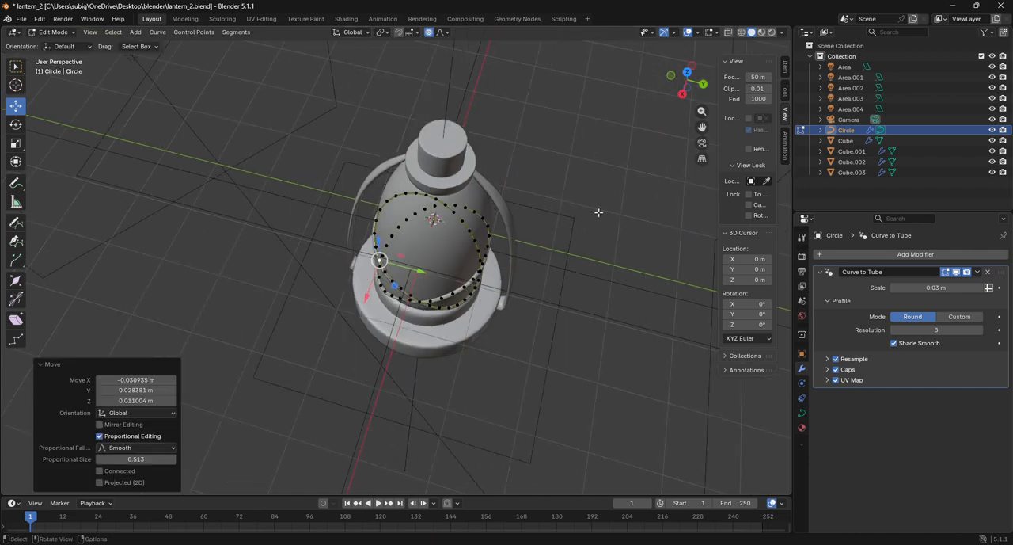
{"action": "left_click_drag", "start_coordinate": [691, 83], "coordinate": [238, 47]}
{"action": "left_click_drag", "start_coordinate": [190, 108], "coordinate": [187, 102]}
{"action": "scroll", "coordinate": [432, 204], "scroll_direction": "up", "scroll_amount": 4}
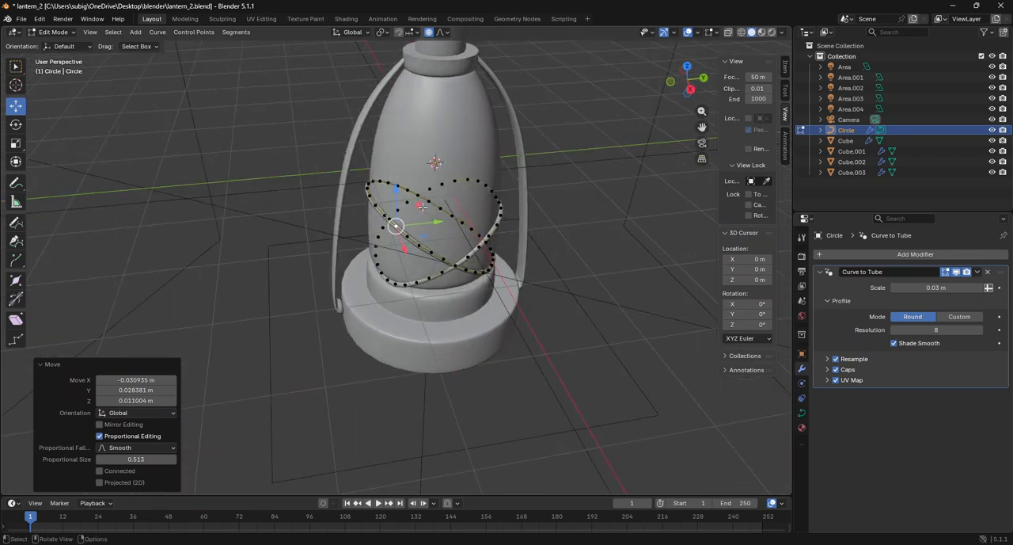
{"action": "mouse_move", "coordinate": [690, 89]}
{"action": "left_mouse_down"}
{"action": "mouse_move", "coordinate": [714, 96]}
{"action": "mouse_move", "coordinate": [686, 94]}
{"action": "left_mouse_up"}
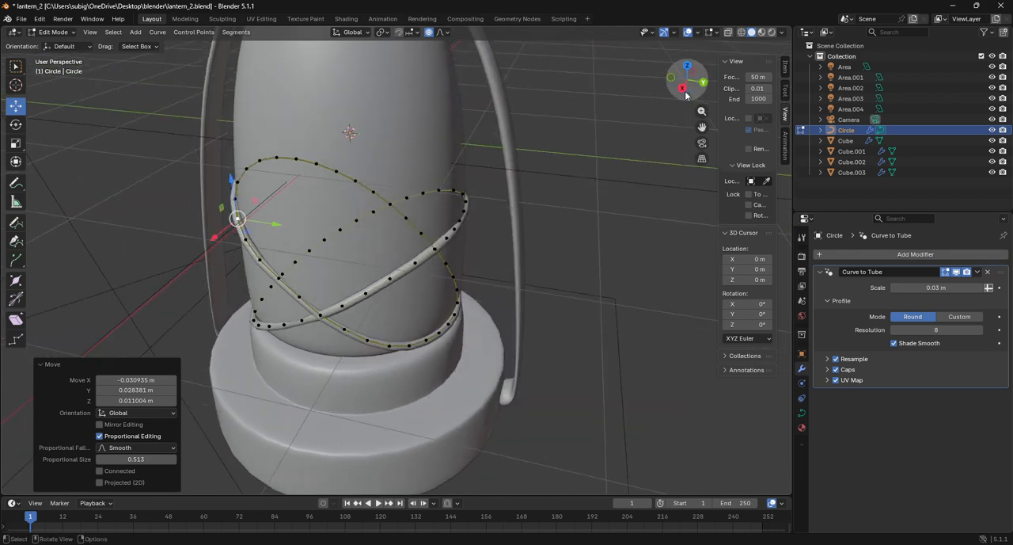
{"action": "left_click", "coordinate": [465, 211]}
{"action": "left_click_drag", "start_coordinate": [495, 215], "coordinate": [505, 219]}
{"action": "scroll", "coordinate": [504, 219], "scroll_direction": "down", "scroll_amount": 4}
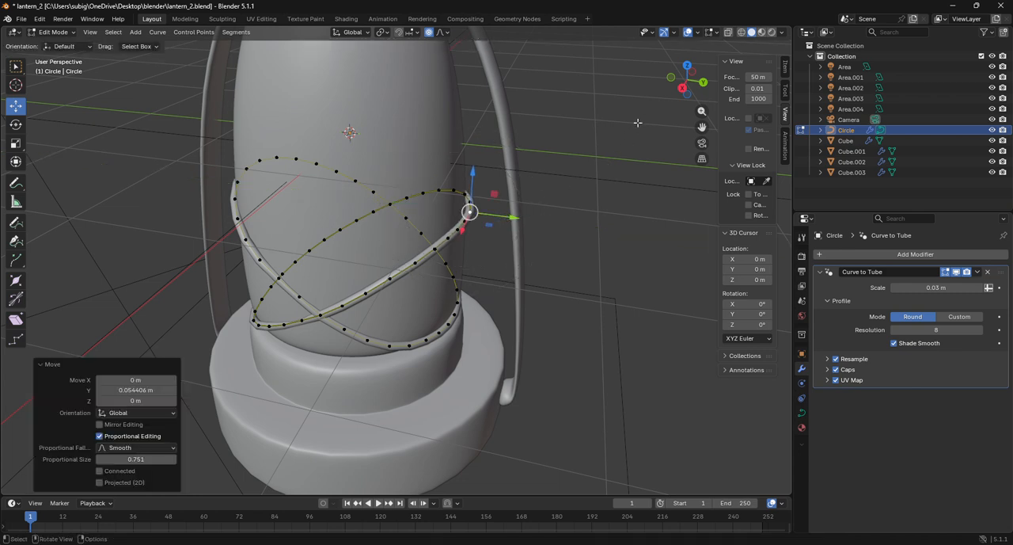
{"action": "mouse_move", "coordinate": [681, 95]}
{"action": "left_mouse_down"}
{"action": "mouse_move", "coordinate": [686, 111]}
{"action": "mouse_move", "coordinate": [674, 95]}
{"action": "left_mouse_up"}
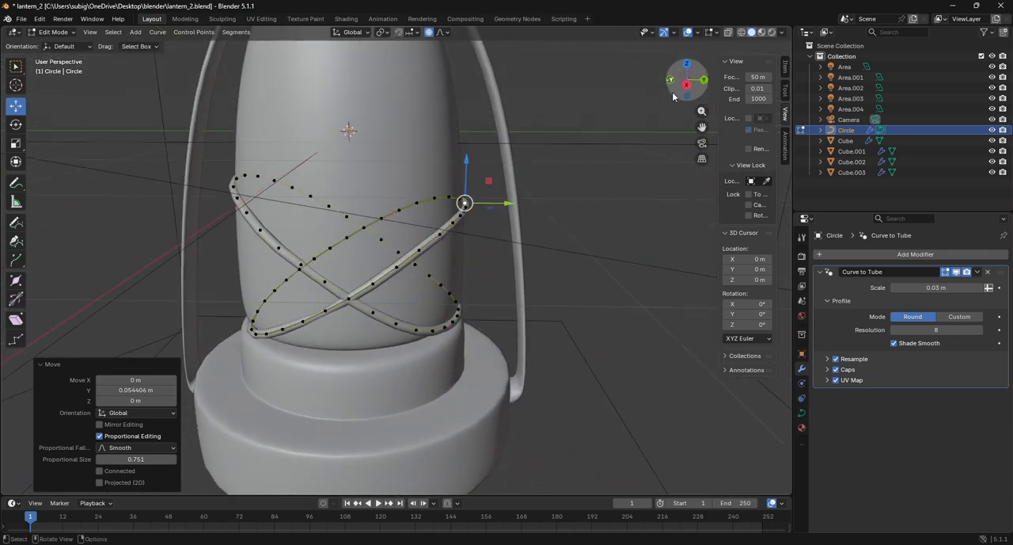
Leave Edit Mode on the crossed-tube curve and deselect it in the right orthographic view
{"action": "scroll", "coordinate": [655, 98], "scroll_direction": "down", "scroll_amount": 3}
{"action": "left_click", "coordinate": [38, 20]}
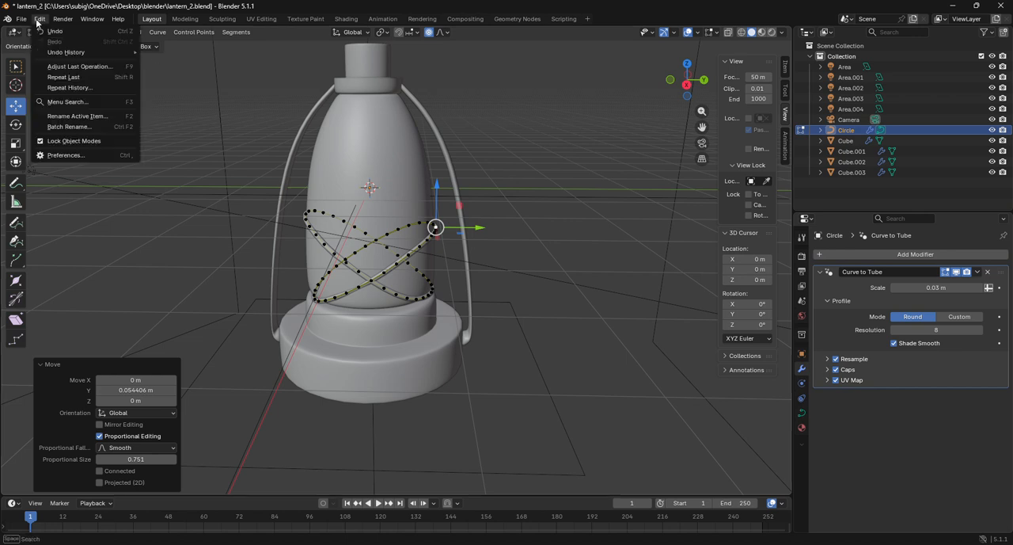
{"action": "left_click", "coordinate": [37, 21]}
{"action": "left_click", "coordinate": [32, 34]}
{"action": "left_click", "coordinate": [59, 44]}
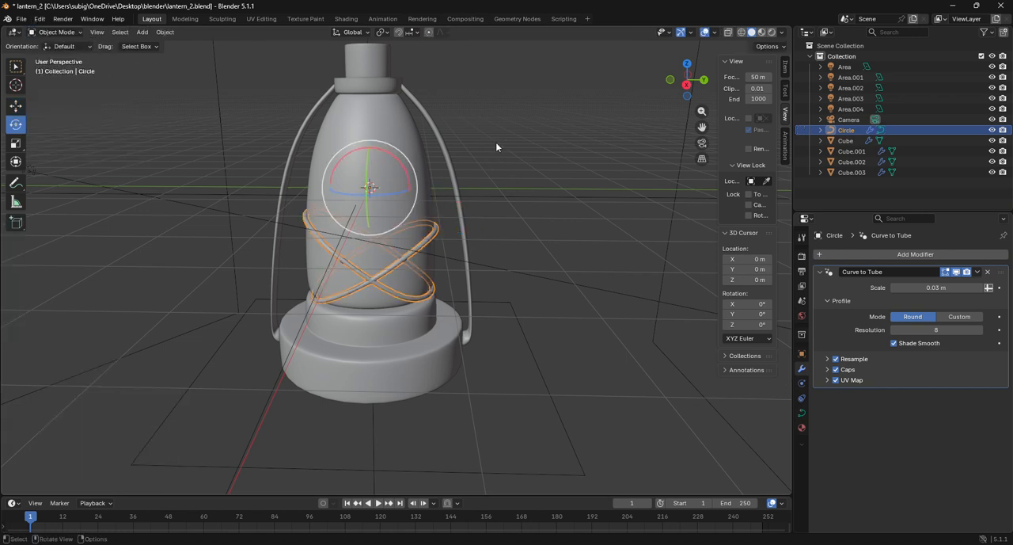
{"action": "left_click", "coordinate": [686, 84]}
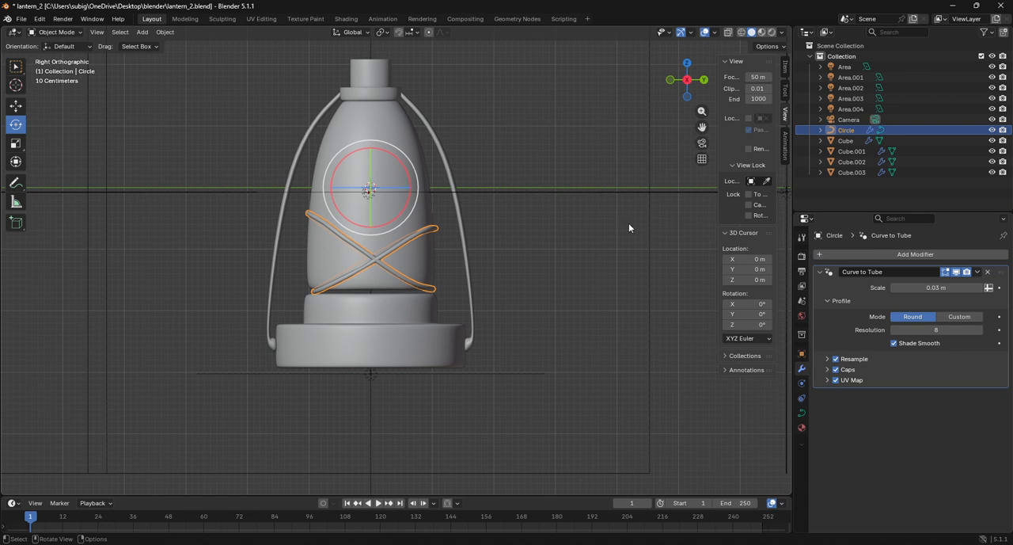
{"action": "left_click", "coordinate": [573, 254]}
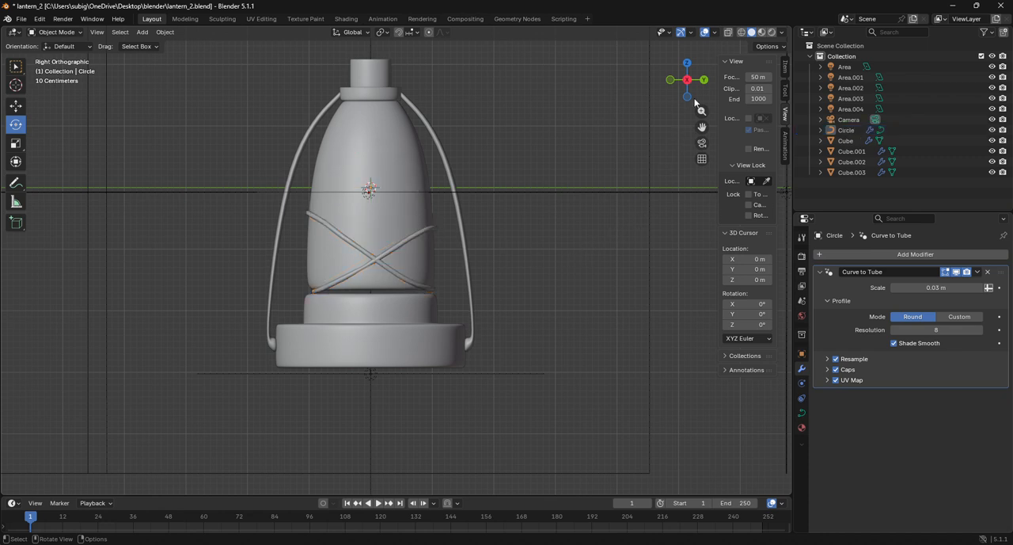
{"action": "left_click_drag", "start_coordinate": [703, 128], "coordinate": [729, 207]}
Duplicate the lantern's glass body in place and, in wireframe display, scale the copy uniformly to about 0.946
{"action": "left_click", "coordinate": [427, 300]}
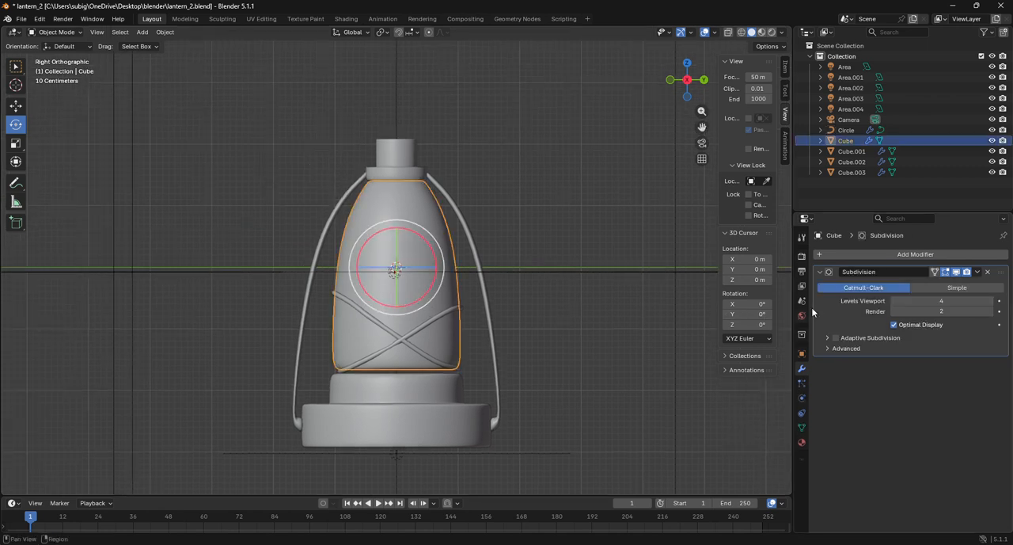
{"action": "left_click", "coordinate": [802, 443]}
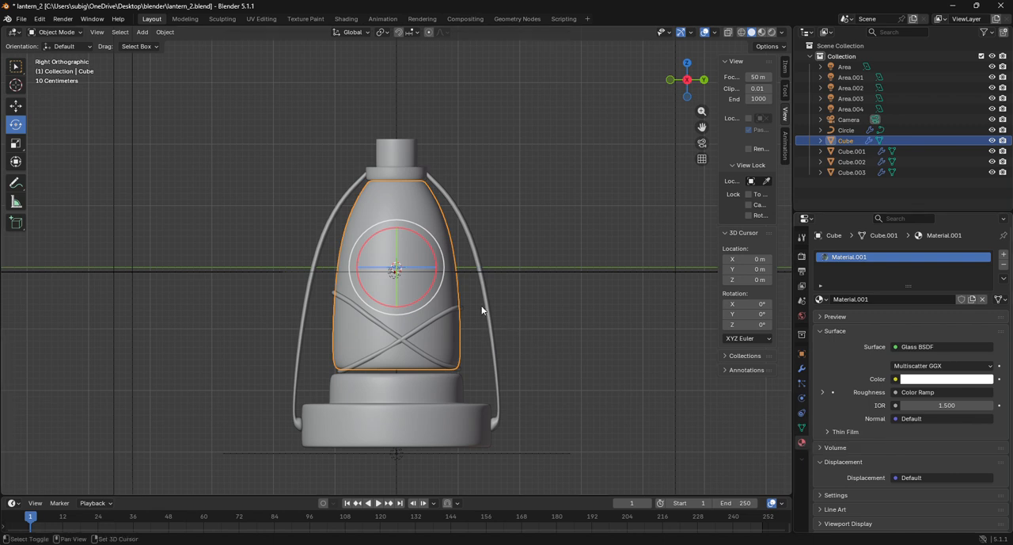
{"action": "key", "text": "shift+s"}
{"action": "key", "text": "shift+d"}
{"action": "key", "text": "Escape"}
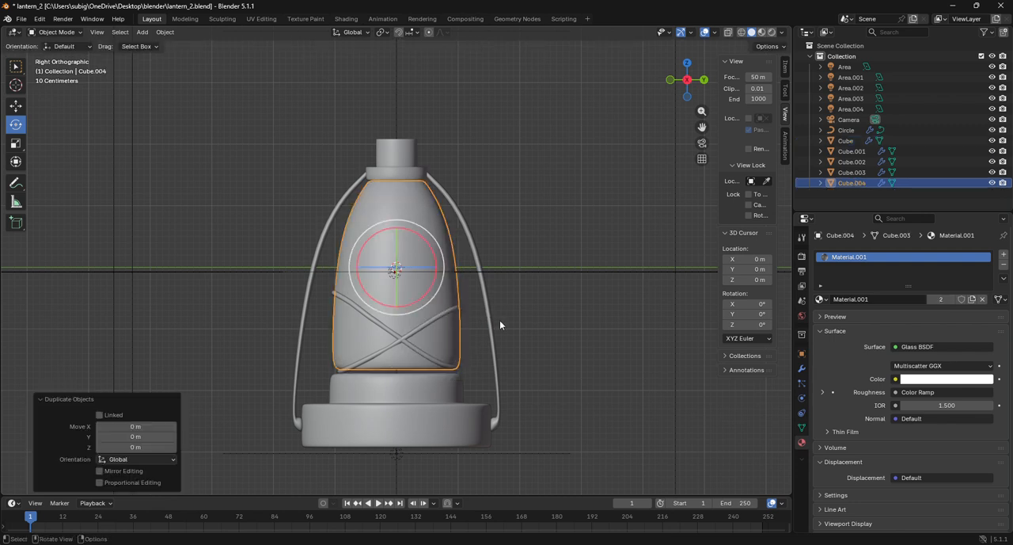
{"action": "left_click", "coordinate": [741, 31]}
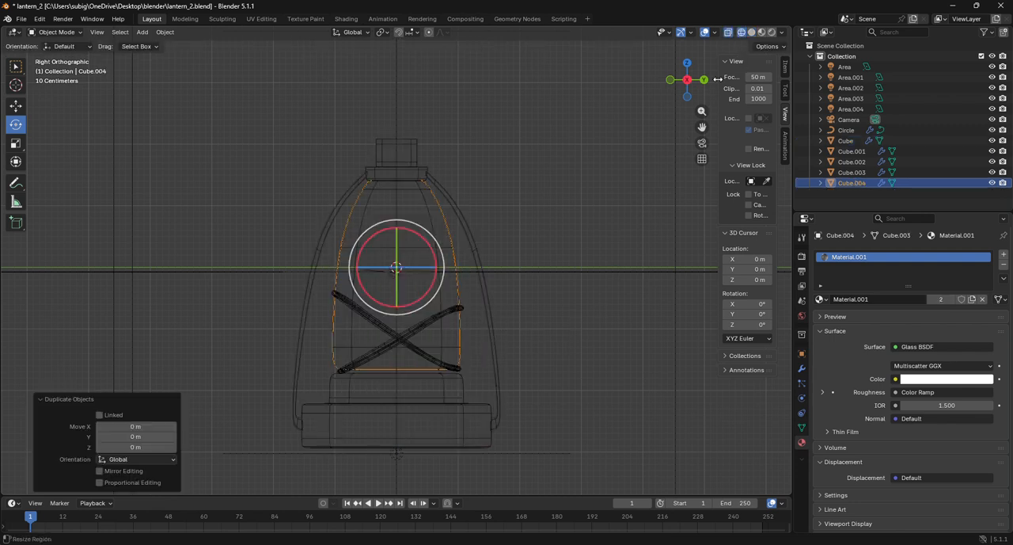
{"action": "key", "text": "s"}
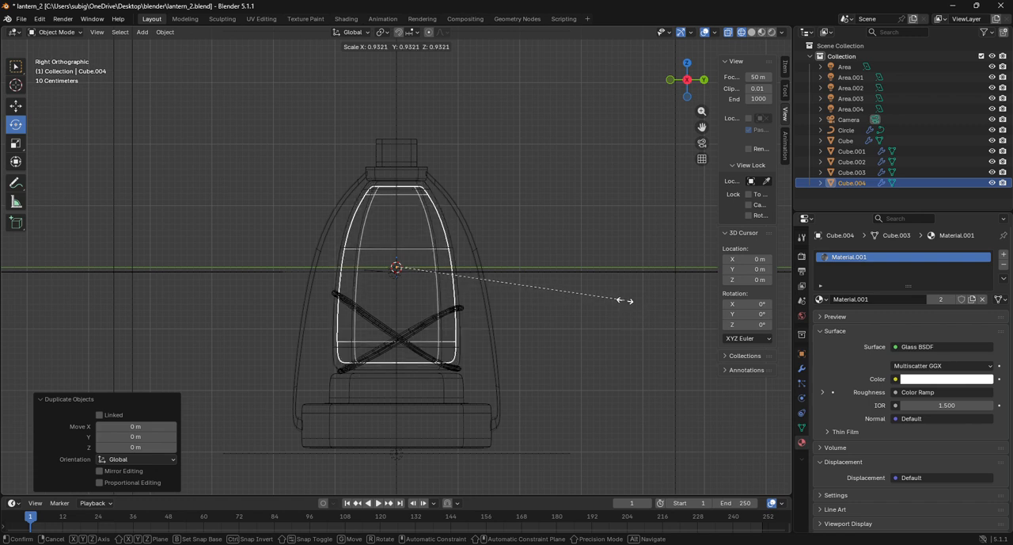
{"action": "left_click", "coordinate": [629, 298]}
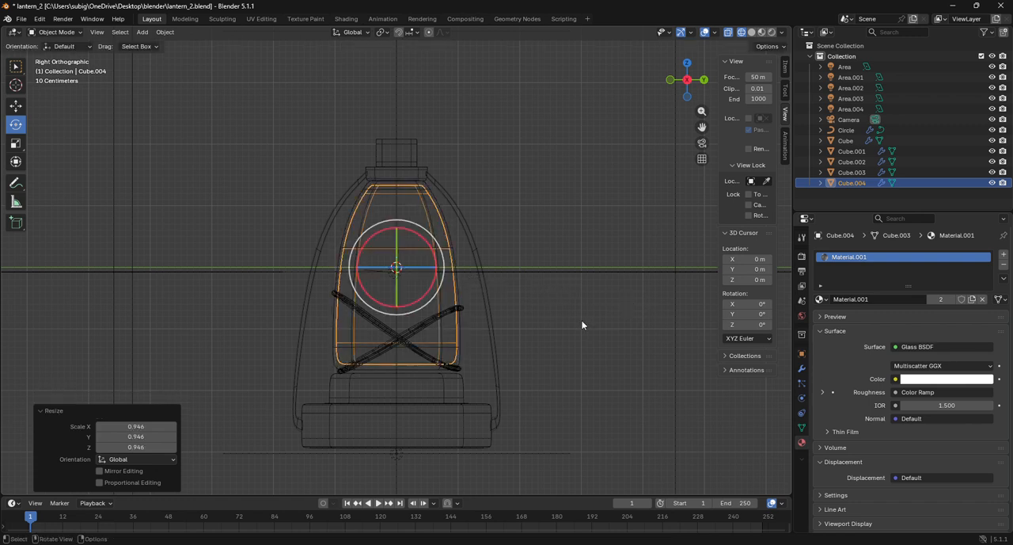
Hollow the outer glass body with an Exact Boolean Difference modifier using the inner copy Cube.004, and apply the modifier
{"action": "left_click", "coordinate": [460, 357]}
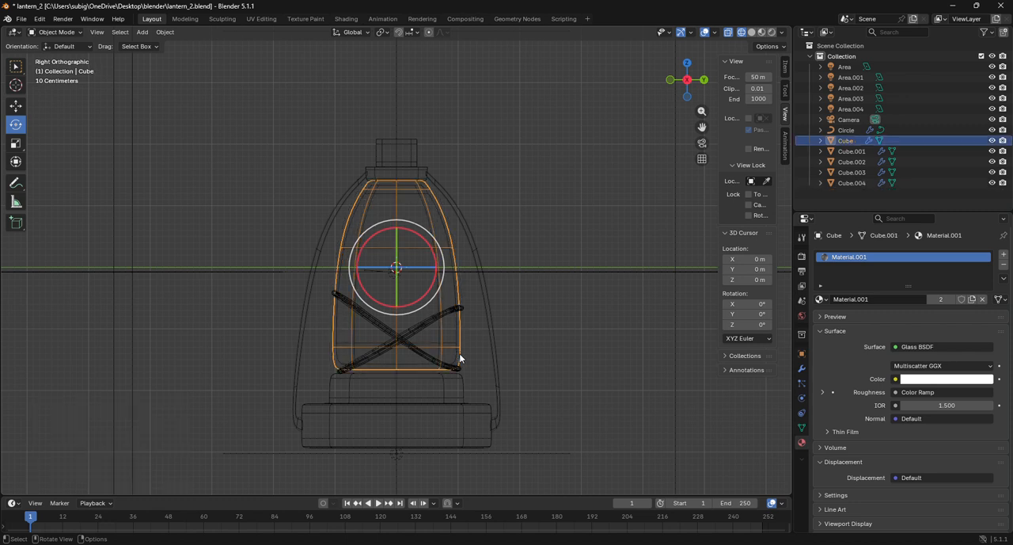
{"action": "left_click", "coordinate": [801, 369]}
{"action": "left_click", "coordinate": [979, 272]}
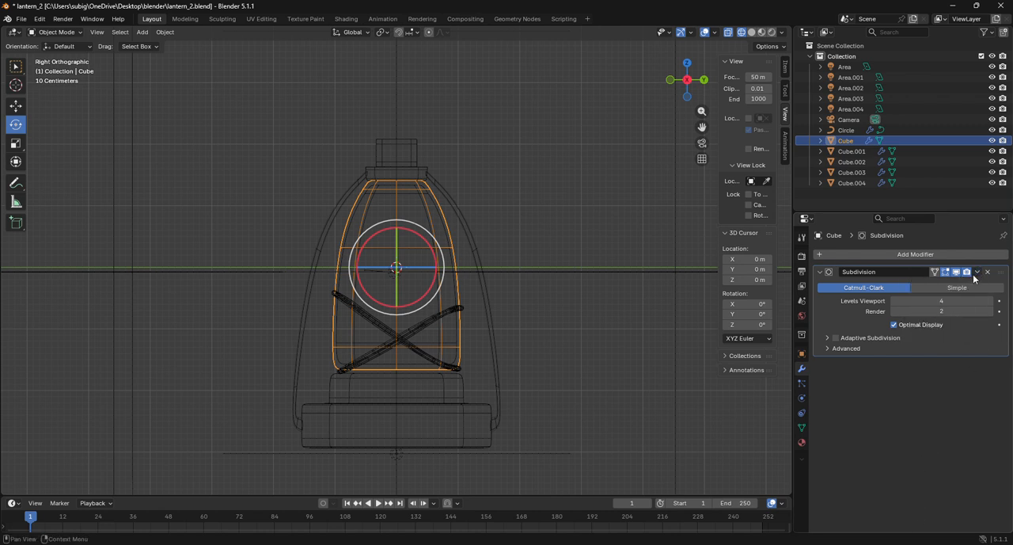
{"action": "left_click", "coordinate": [952, 255]}
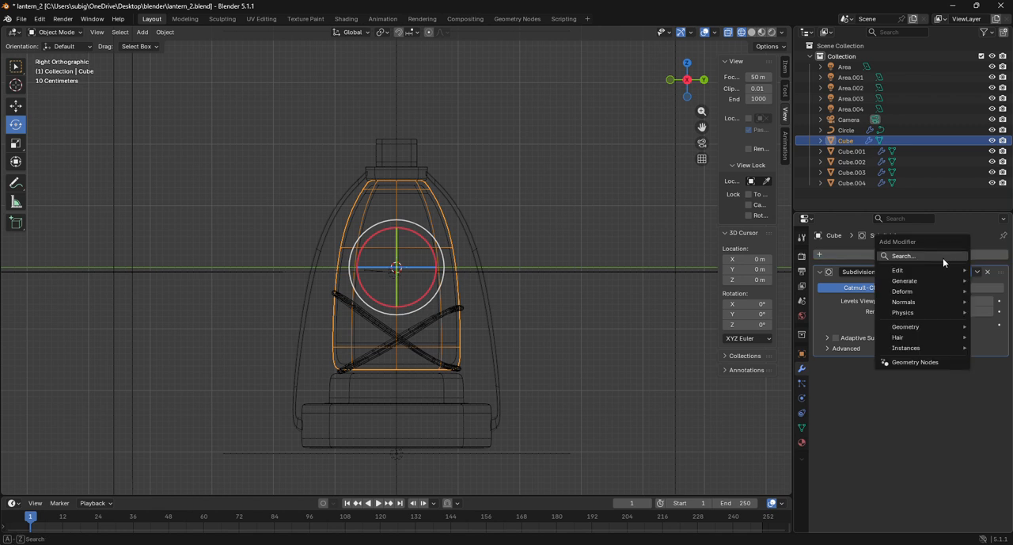
{"action": "left_click", "coordinate": [943, 256]}
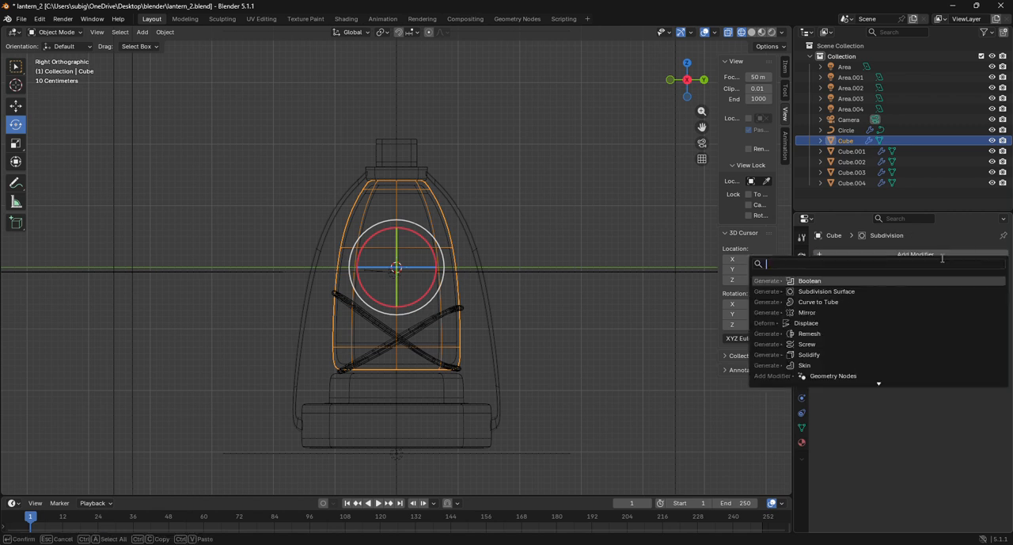
{"action": "left_click", "coordinate": [829, 281]}
{"action": "left_click", "coordinate": [988, 395]}
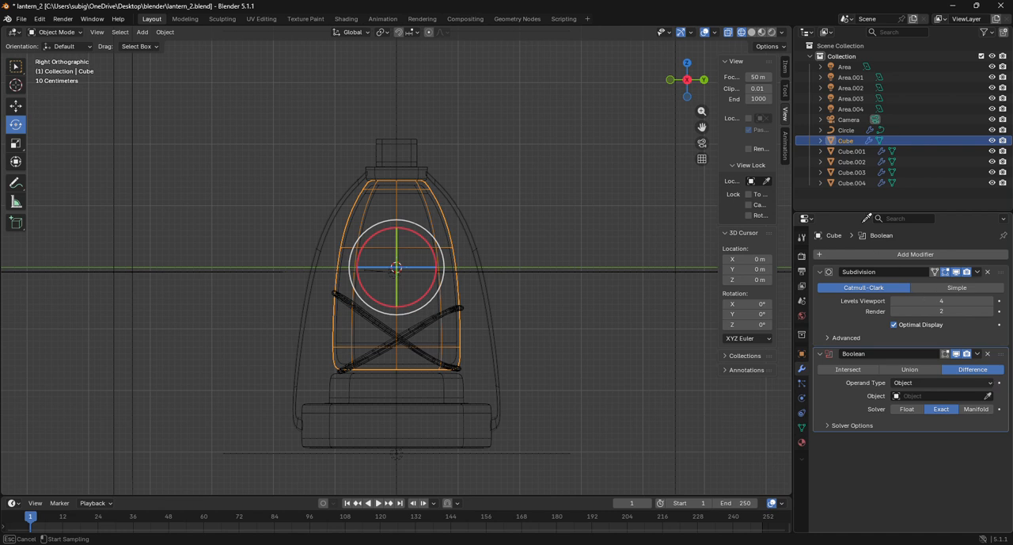
{"action": "left_click", "coordinate": [854, 184]}
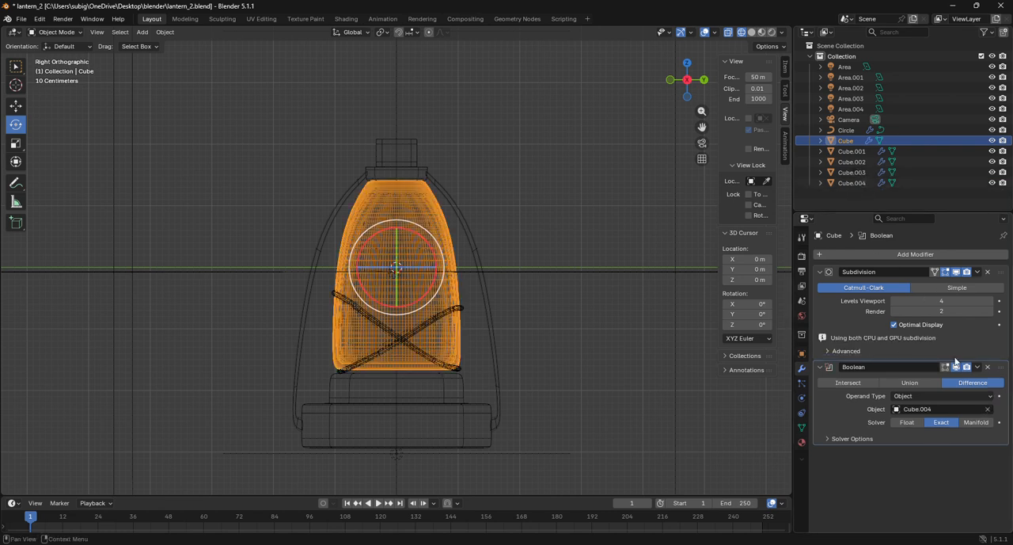
{"action": "left_click", "coordinate": [977, 366]}
{"action": "left_click", "coordinate": [962, 380]}
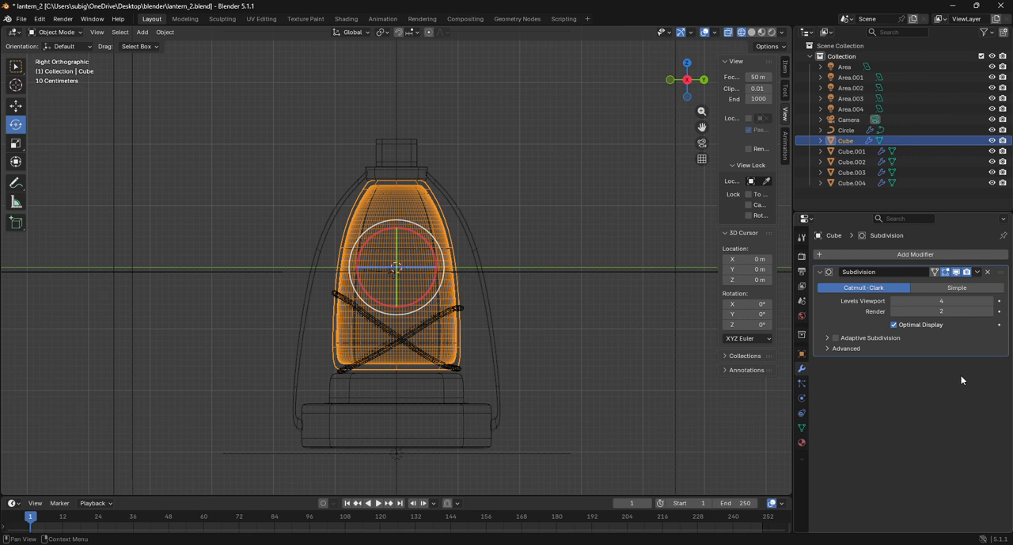
Delete the inner cutter copy Cube.004
{"action": "left_click", "coordinate": [833, 183]}
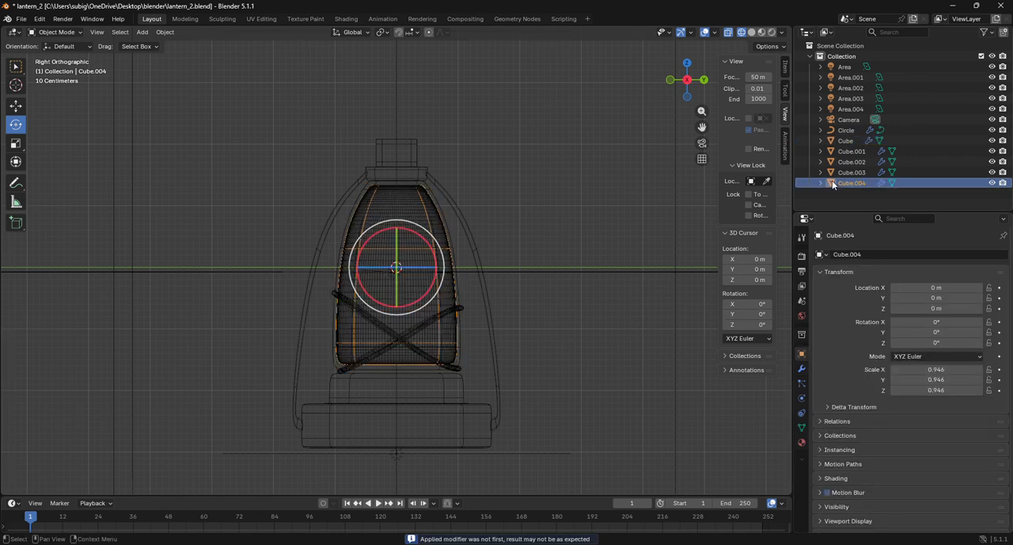
{"action": "key", "text": "x"}
{"action": "left_click", "coordinate": [613, 348]}
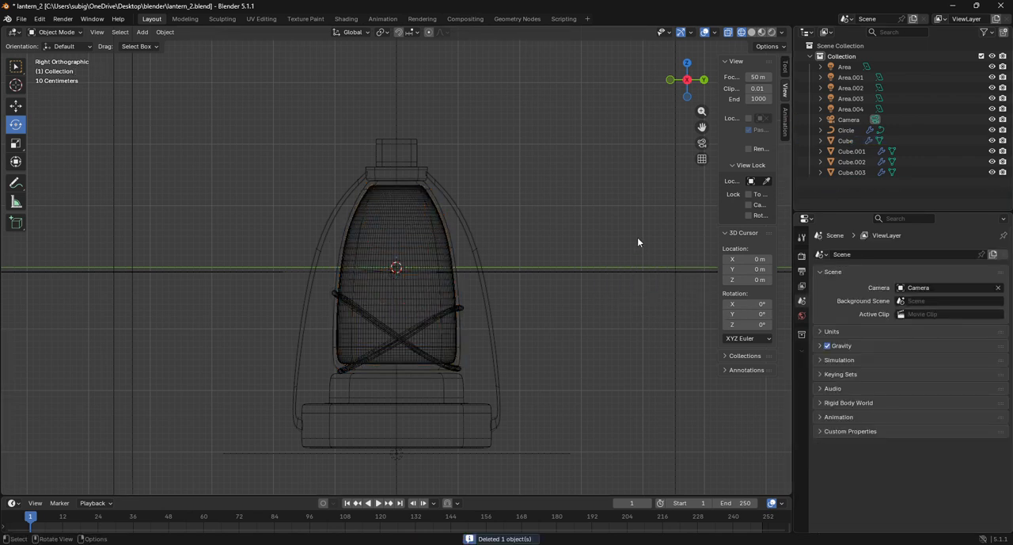
Examine the hollowed lantern through the camera in rendered shading and from several sides in solid shading
{"action": "left_click", "coordinate": [772, 32]}
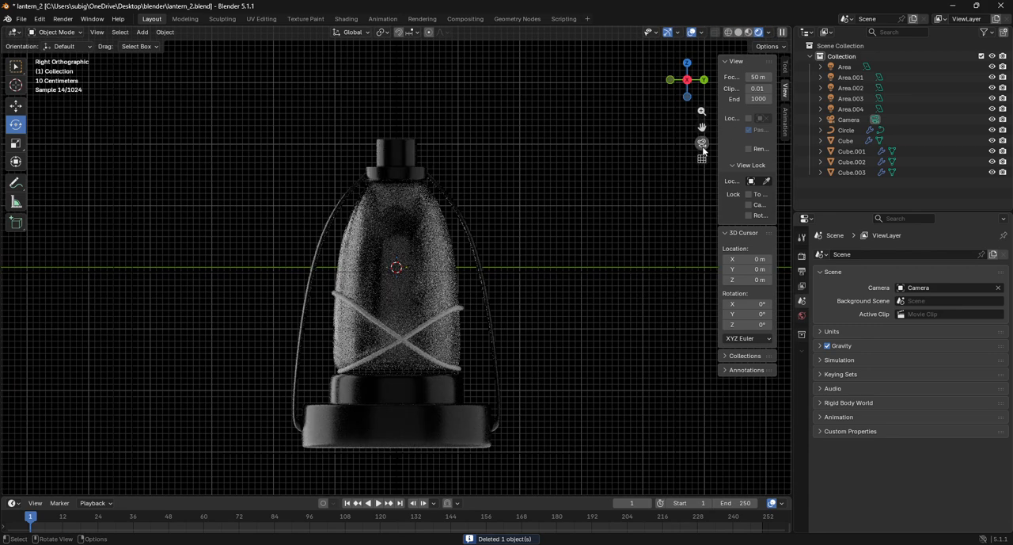
{"action": "left_click", "coordinate": [702, 143]}
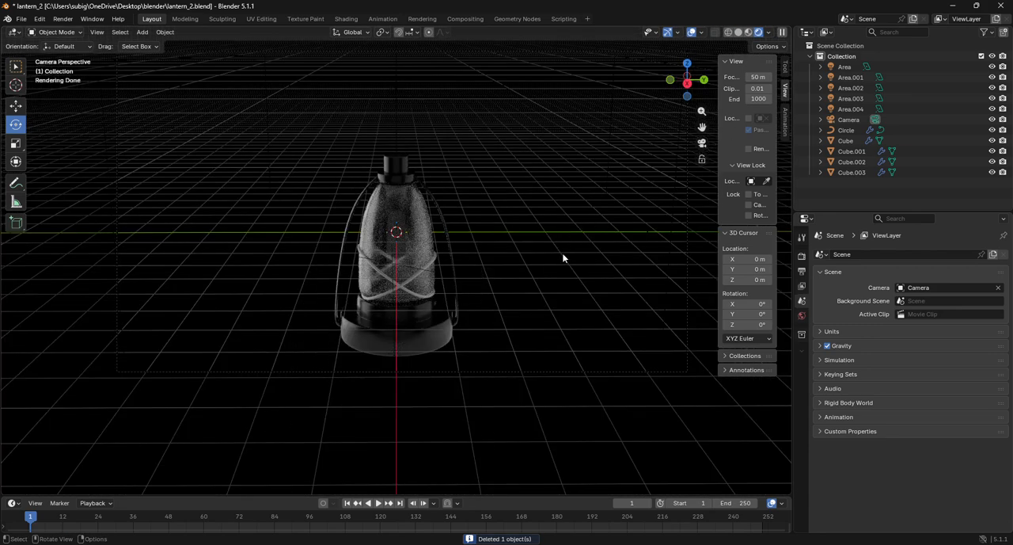
{"action": "left_click", "coordinate": [421, 342]}
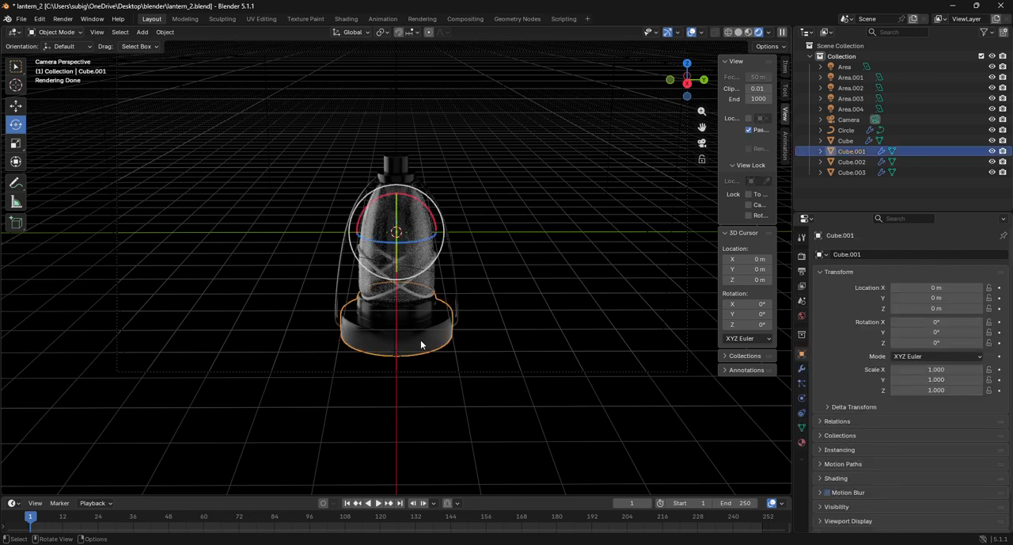
{"action": "left_click", "coordinate": [519, 313]}
{"action": "left_click", "coordinate": [396, 163]}
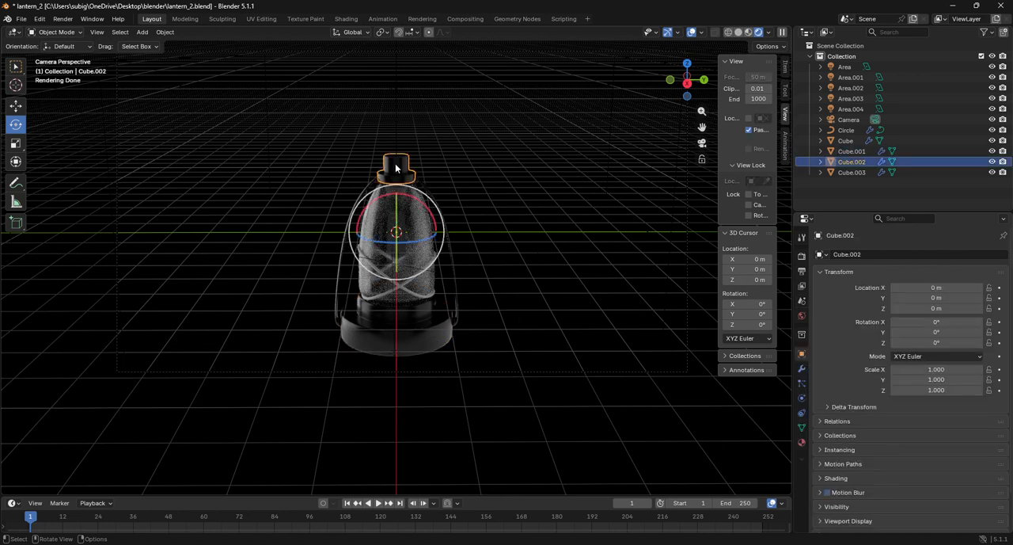
{"action": "left_click", "coordinate": [504, 202]}
{"action": "scroll", "coordinate": [473, 206], "scroll_direction": "up", "scroll_amount": 5}
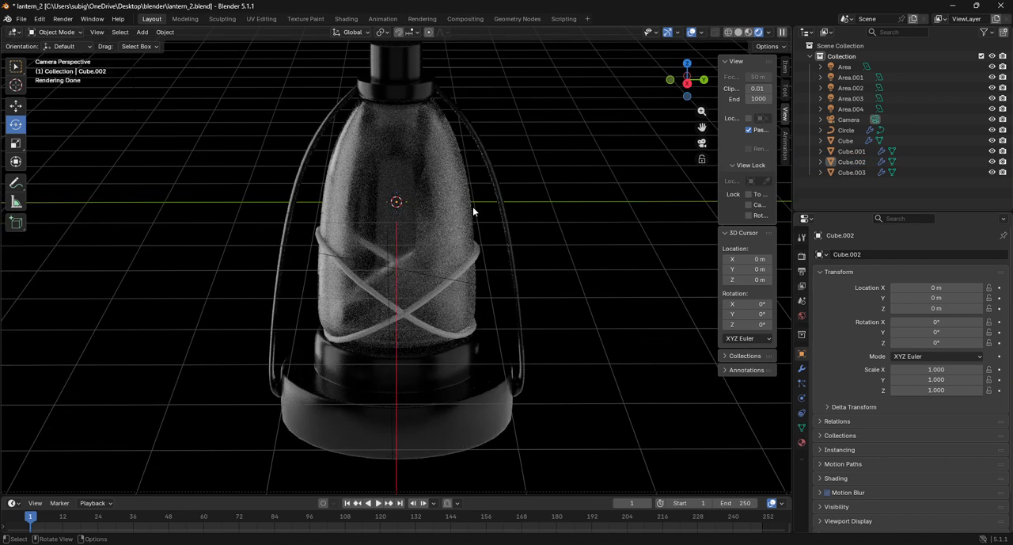
{"action": "scroll", "coordinate": [473, 207], "scroll_direction": "down", "scroll_amount": 5}
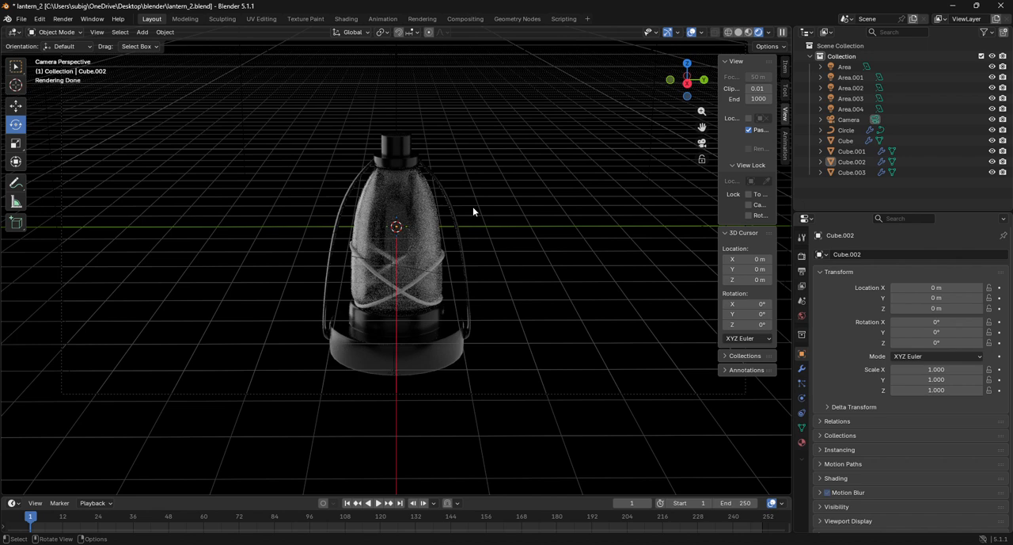
{"action": "scroll", "coordinate": [473, 209], "scroll_direction": "up", "scroll_amount": 6}
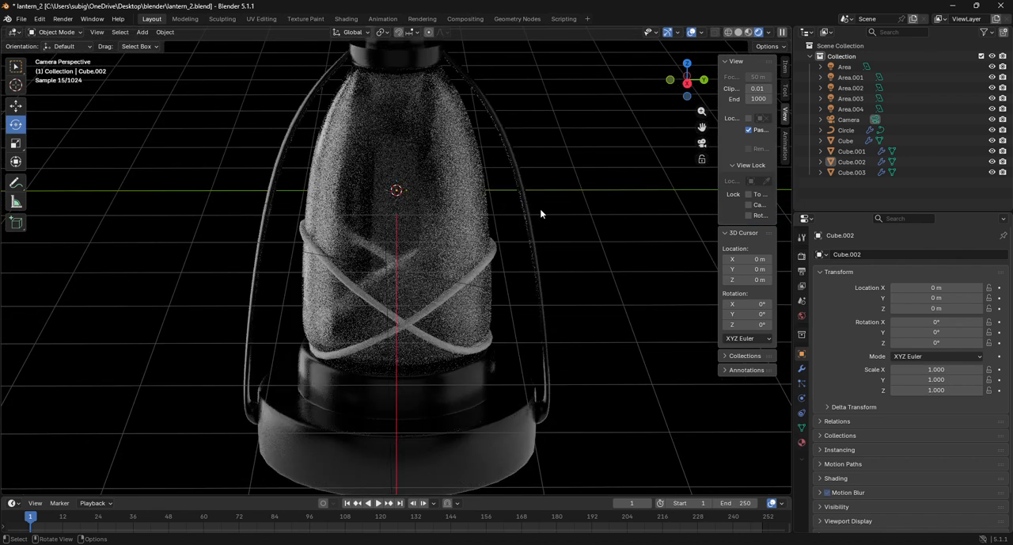
{"action": "left_click", "coordinate": [739, 33]}
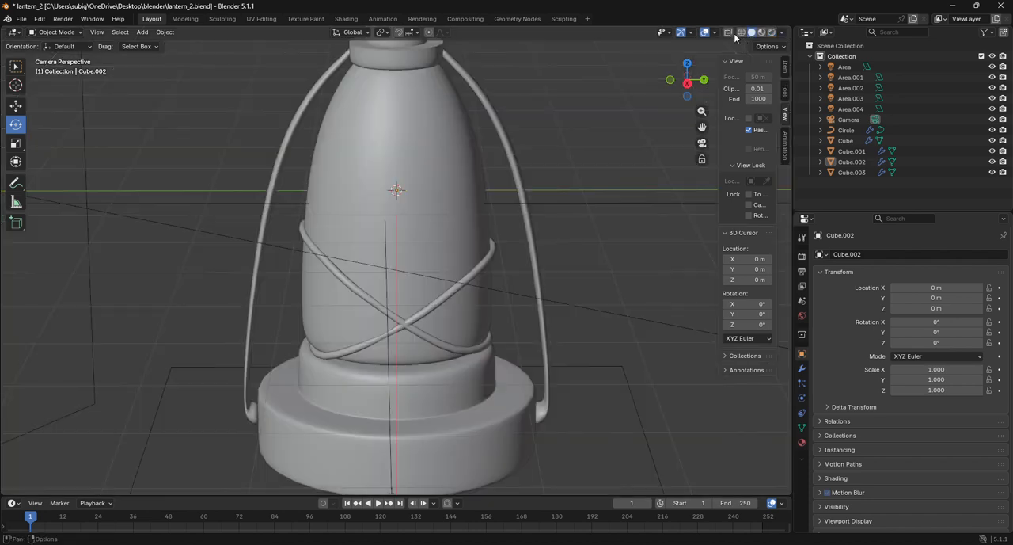
{"action": "left_click_drag", "start_coordinate": [687, 82], "coordinate": [489, 177]}
{"action": "scroll", "coordinate": [488, 176], "scroll_direction": "up", "scroll_amount": 4}
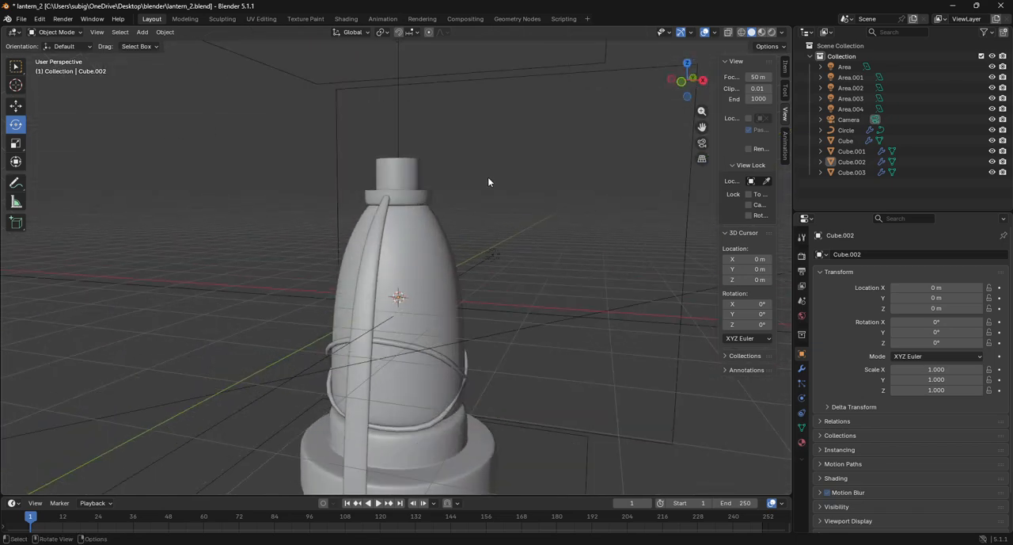
{"action": "left_click_drag", "start_coordinate": [694, 96], "coordinate": [611, 96]}
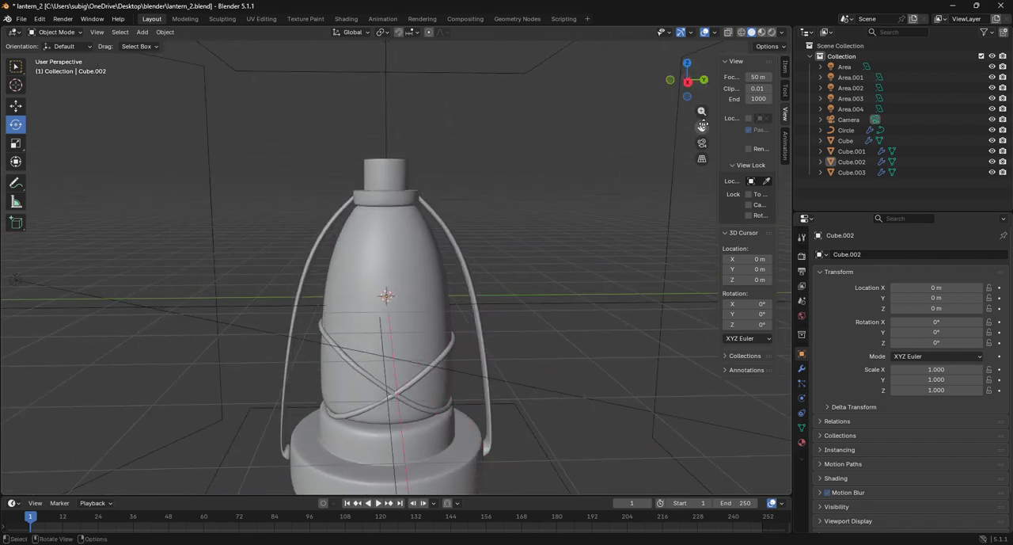
In right view, add a 2 m cube at the world origin, scale it uniformly to about 0.067 and switch to wireframe
{"action": "left_click", "coordinate": [684, 88]}
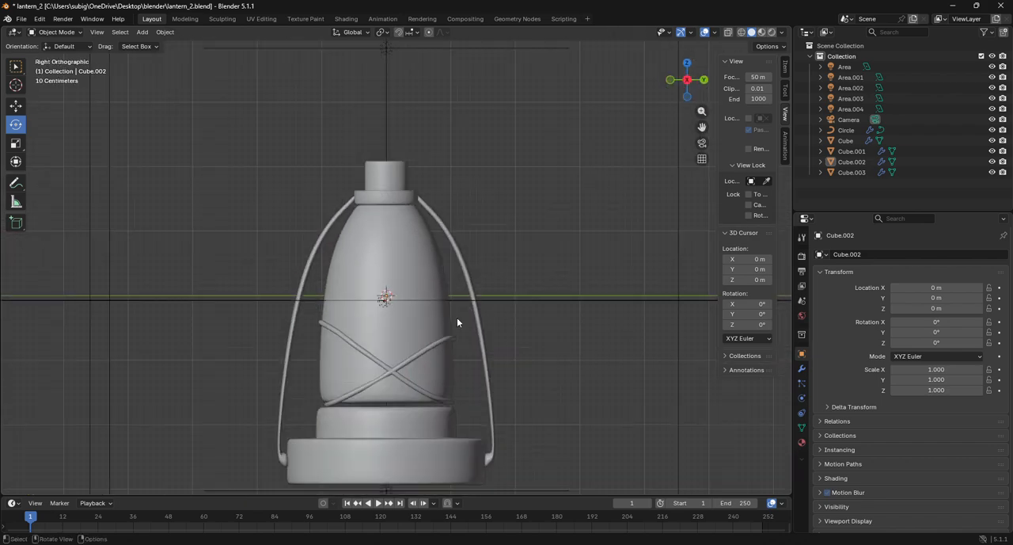
{"action": "left_click", "coordinate": [481, 331]}
{"action": "left_click", "coordinate": [142, 31]}
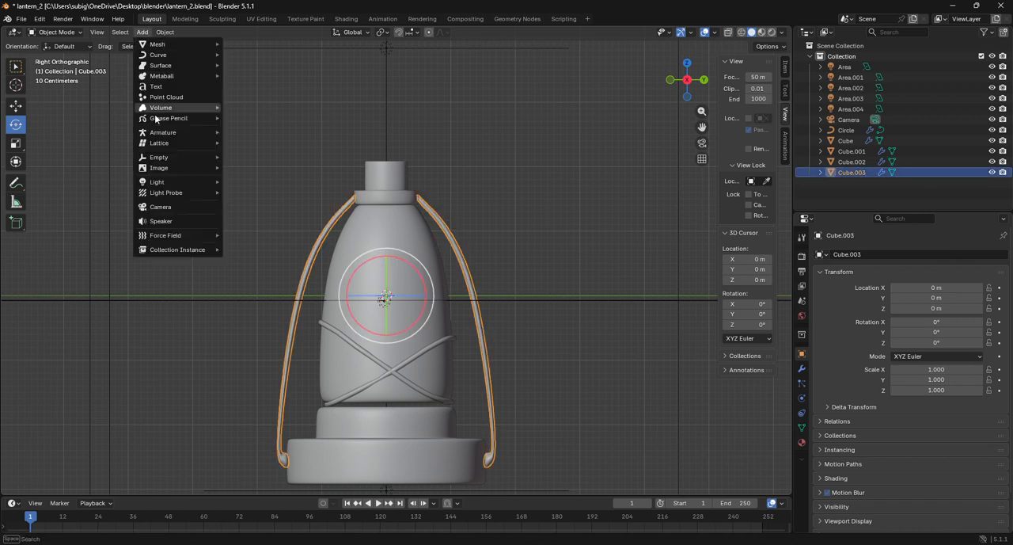
{"action": "mouse_move", "coordinate": [178, 45]}
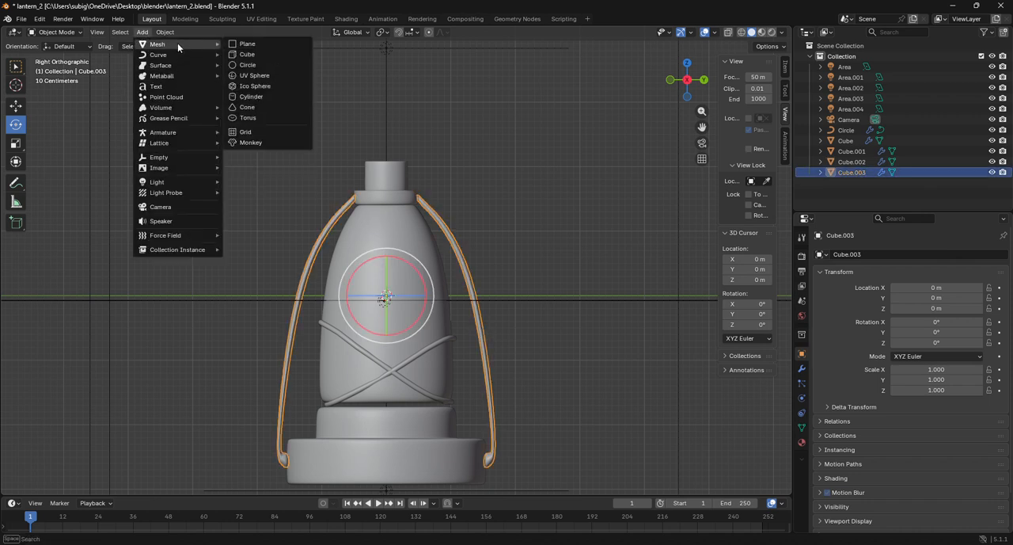
{"action": "left_click", "coordinate": [257, 51]}
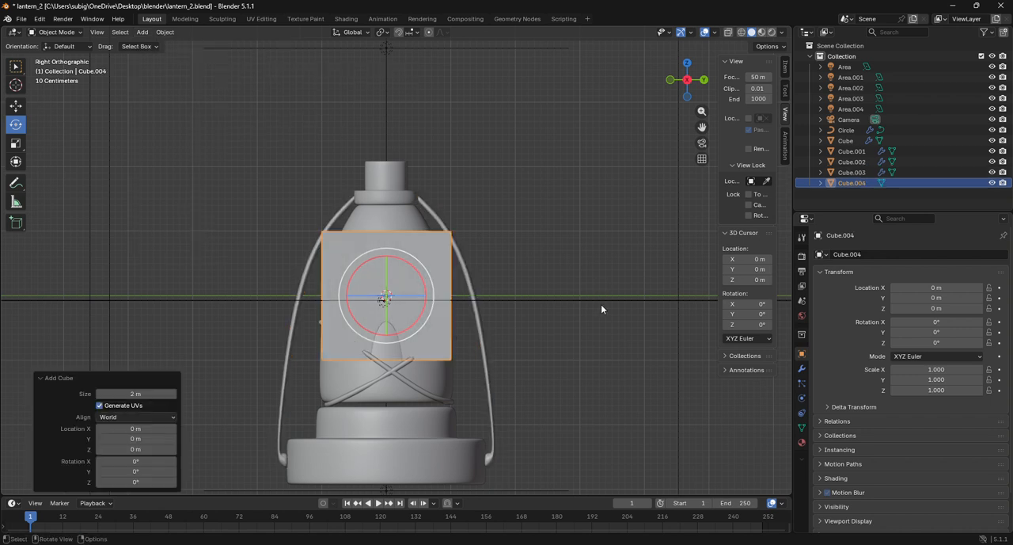
{"action": "key", "text": "s"}
{"action": "left_click", "coordinate": [401, 298]}
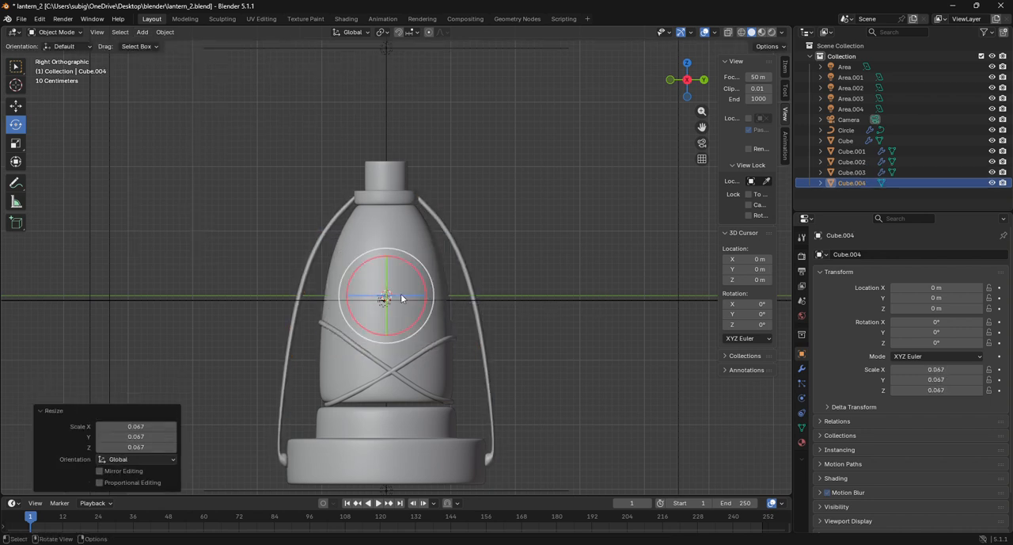
{"action": "left_click", "coordinate": [743, 32]}
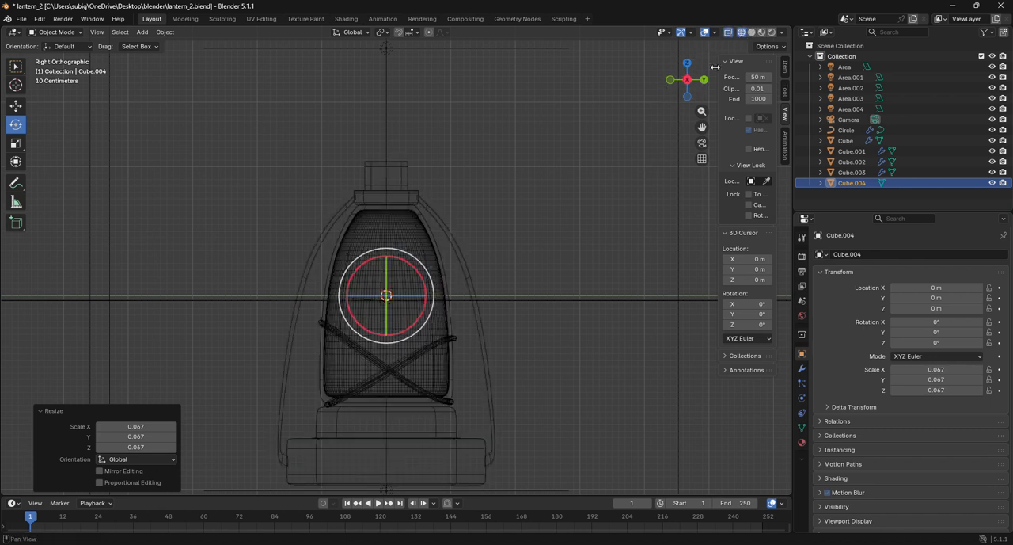
Switch to front view and undo the last uniform scaling of the small cube
{"action": "left_click", "coordinate": [687, 80]}
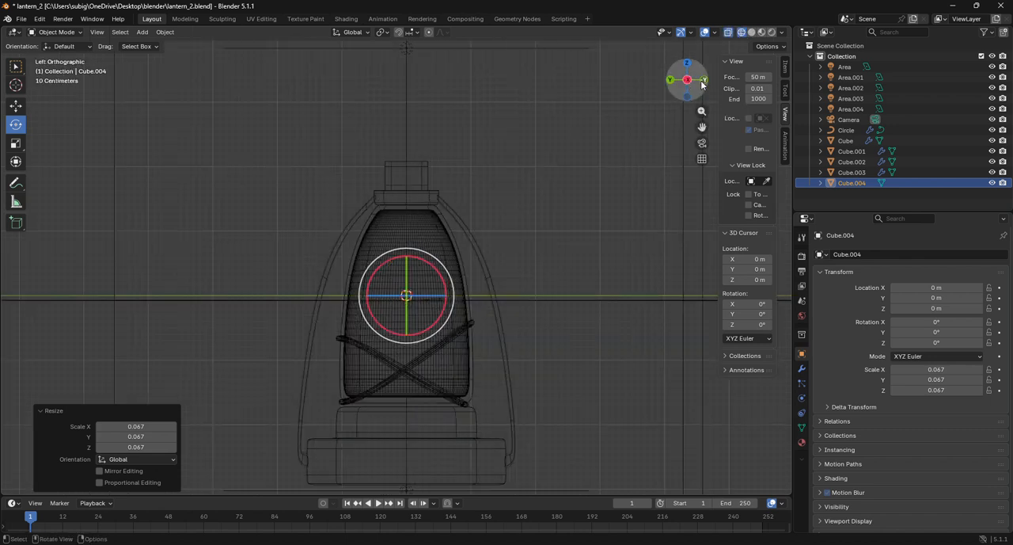
{"action": "left_click", "coordinate": [703, 80]}
{"action": "scroll", "coordinate": [458, 260], "scroll_direction": "up", "scroll_amount": 6}
{"action": "scroll", "coordinate": [457, 260], "scroll_direction": "down", "scroll_amount": 1}
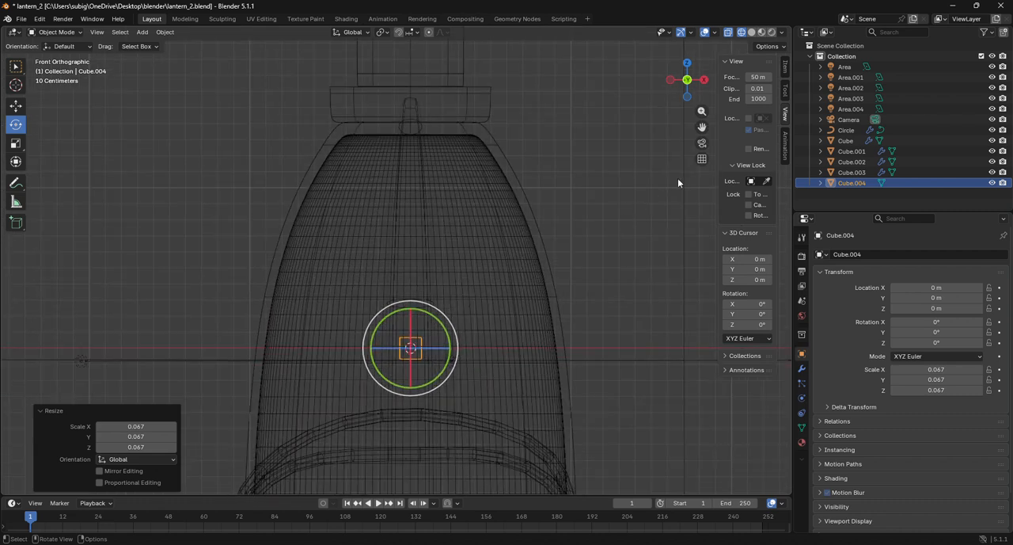
{"action": "left_click_drag", "start_coordinate": [701, 127], "coordinate": [685, 139]}
{"action": "key", "text": "g"}
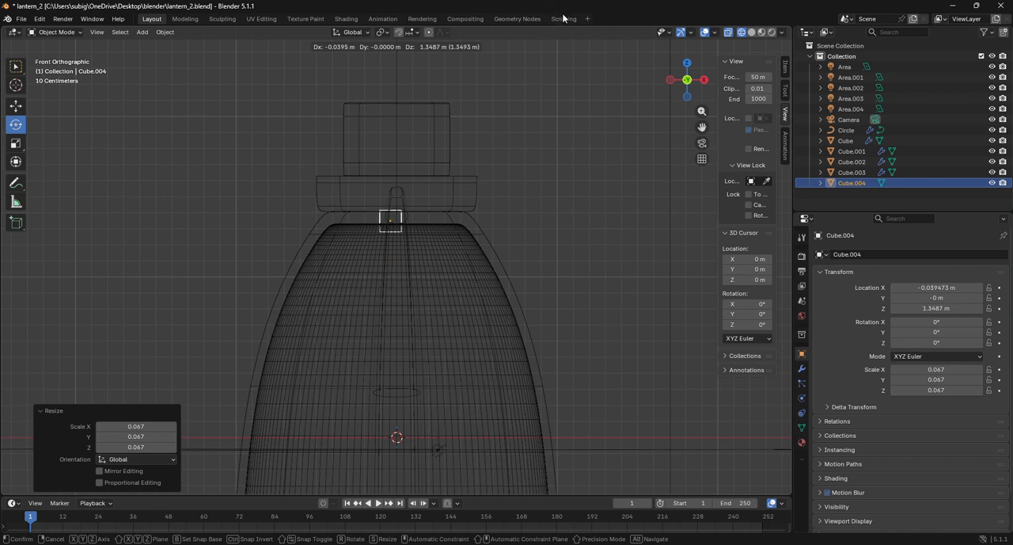
{"action": "right_click", "coordinate": [549, 415]}
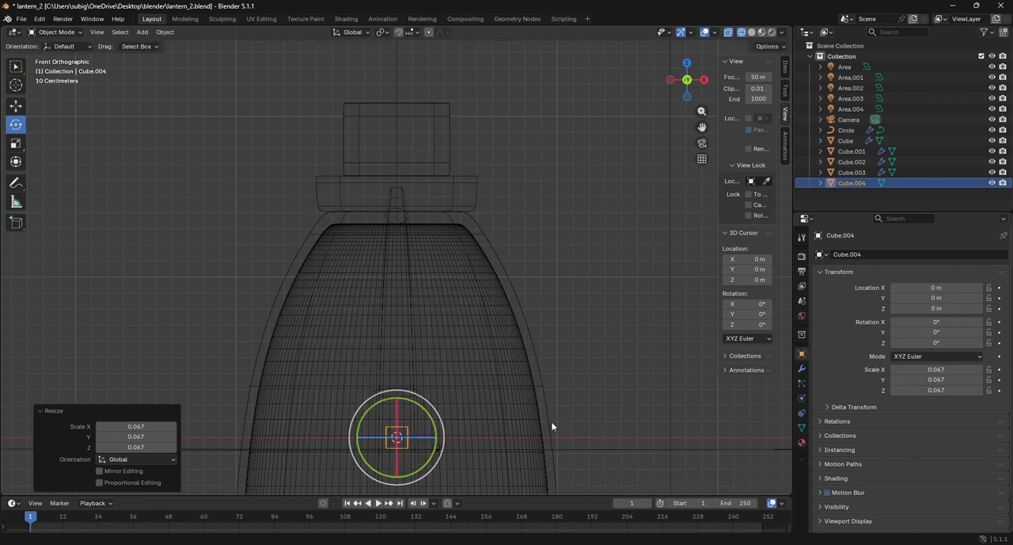
{"action": "scroll", "coordinate": [546, 420], "scroll_direction": "down", "scroll_amount": 4}
{"action": "key", "text": "ctrl+z"}
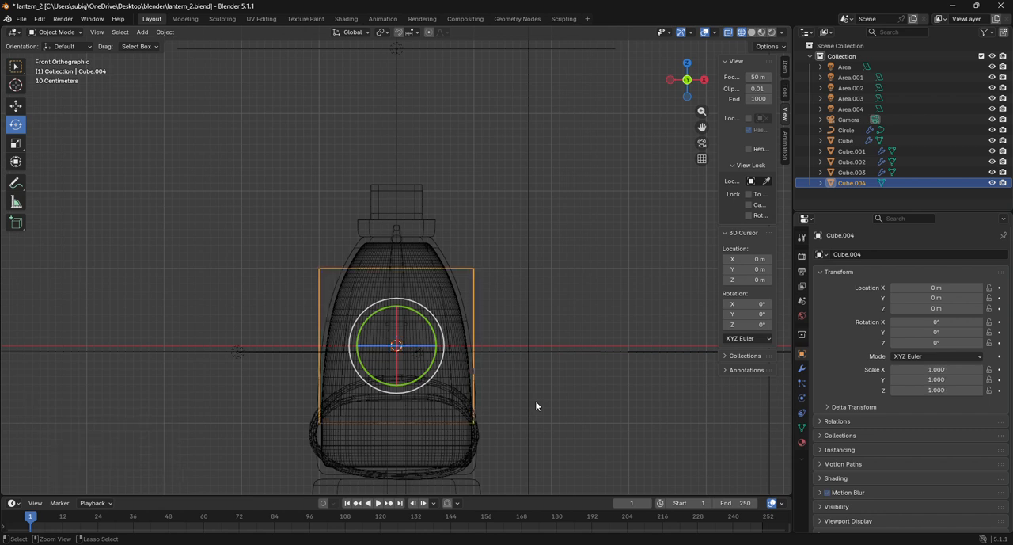
In Edit Mode with proportional editing off, scale the cube's mesh uniformly to 0.07 and move it up about 1.84 m into the lantern's top neck
{"action": "left_click", "coordinate": [55, 31]}
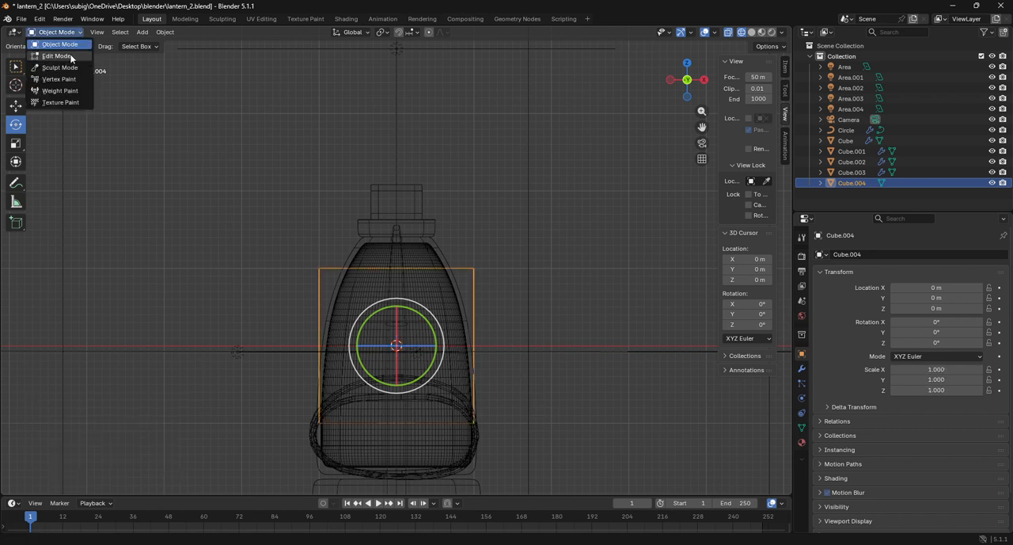
{"action": "left_click", "coordinate": [49, 46]}
{"action": "key", "text": "s"}
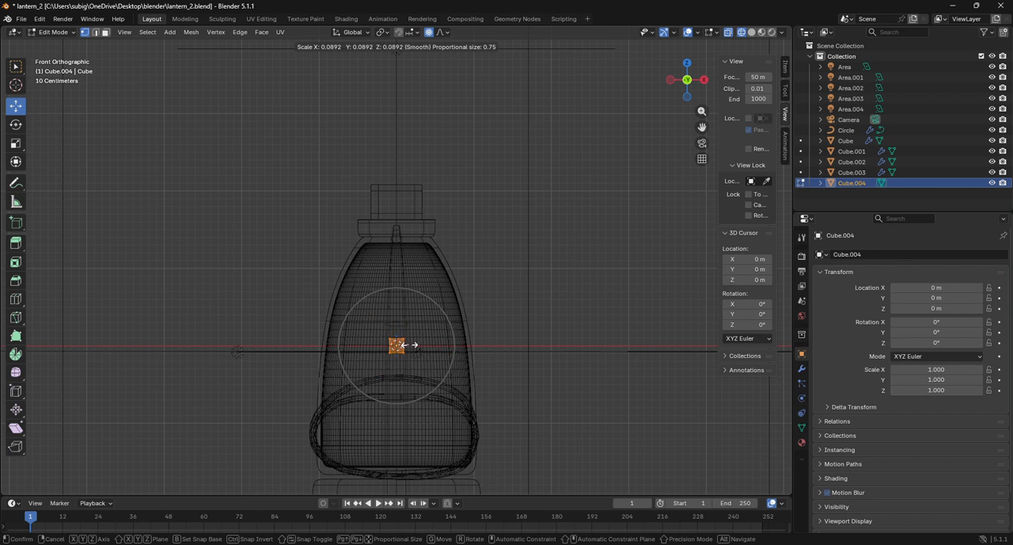
{"action": "key", "text": "Escape"}
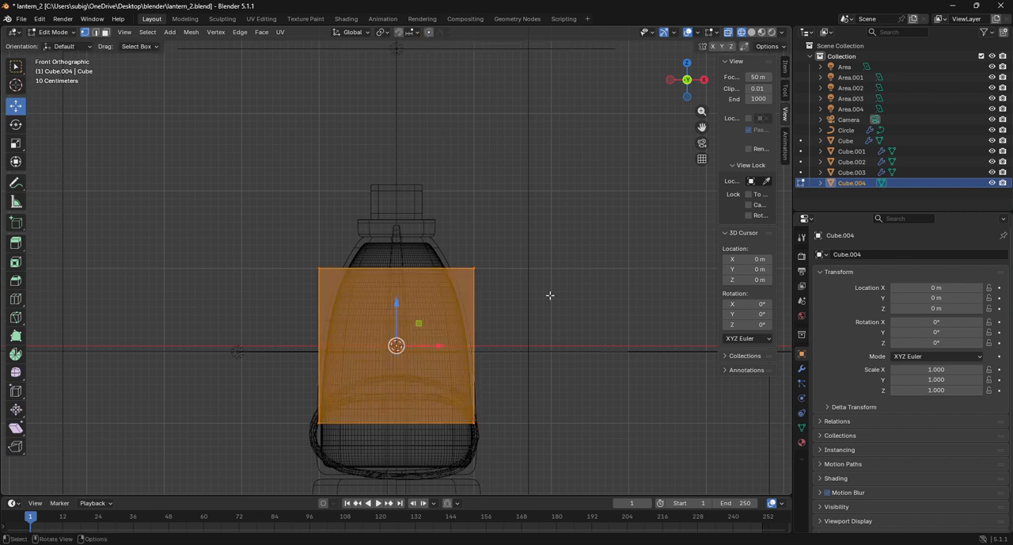
{"action": "key", "text": "s"}
{"action": "left_click", "coordinate": [409, 347]}
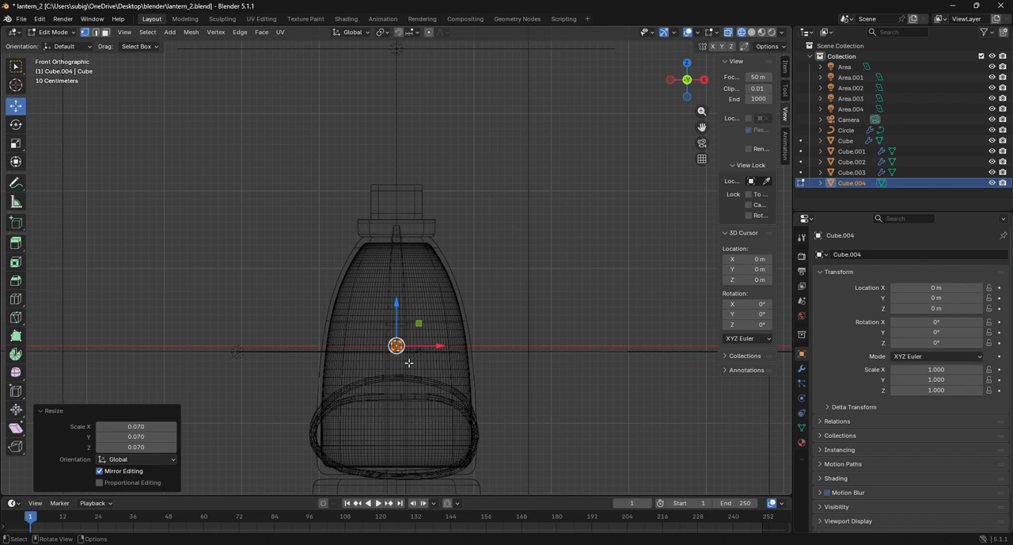
{"action": "key", "text": "g"}
{"action": "left_click", "coordinate": [426, 206]}
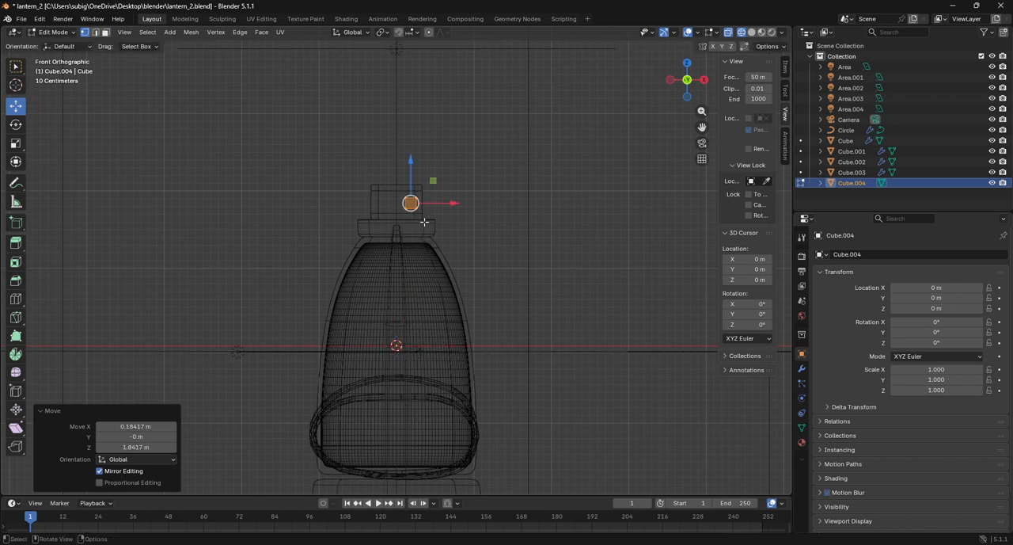
Add a Mirror modifier to the small cube with X as its only mirror axis
{"action": "left_click", "coordinate": [802, 367]}
{"action": "left_click", "coordinate": [871, 255]}
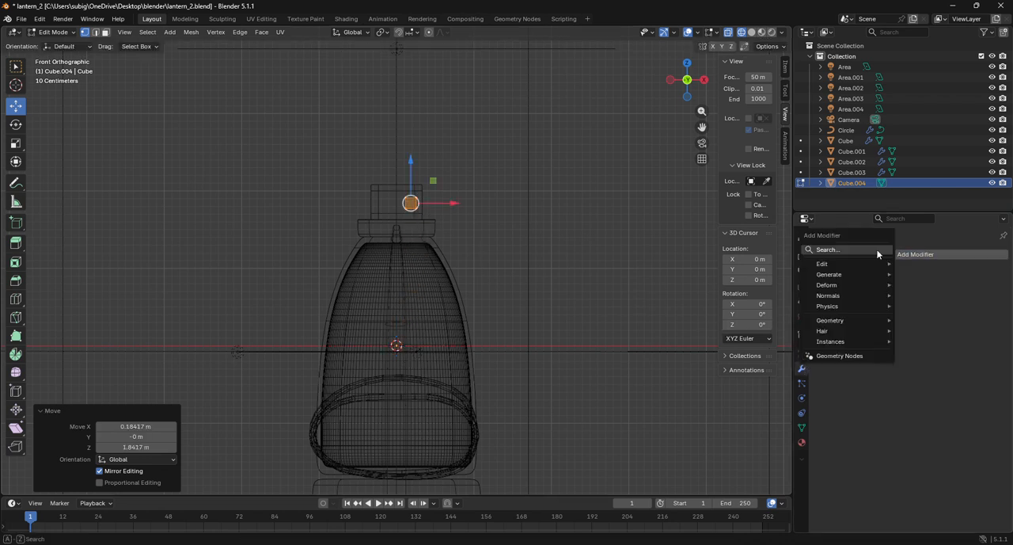
{"action": "left_click", "coordinate": [869, 253]}
{"action": "key", "text": "Down"}
{"action": "key", "text": "Down"}
{"action": "key", "text": "Down"}
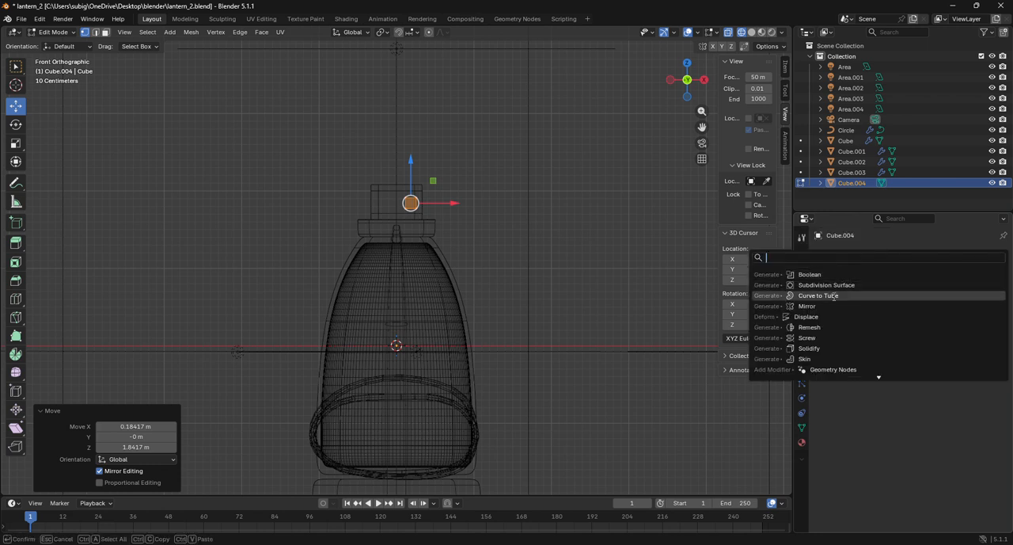
{"action": "key", "text": "Return"}
{"action": "left_click", "coordinate": [908, 288]}
{"action": "left_click", "coordinate": [940, 287]}
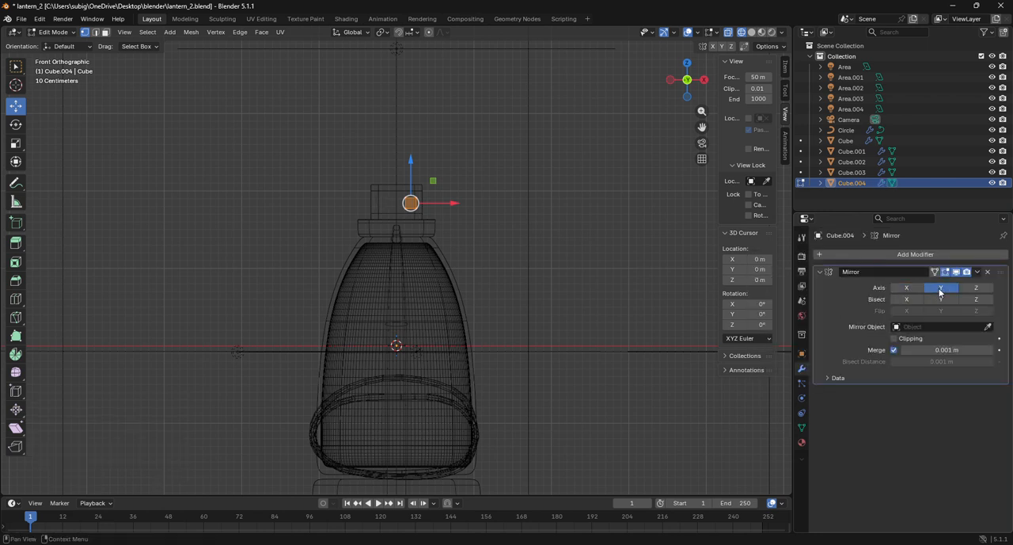
{"action": "scroll", "coordinate": [633, 220], "scroll_direction": "up", "scroll_amount": 4}
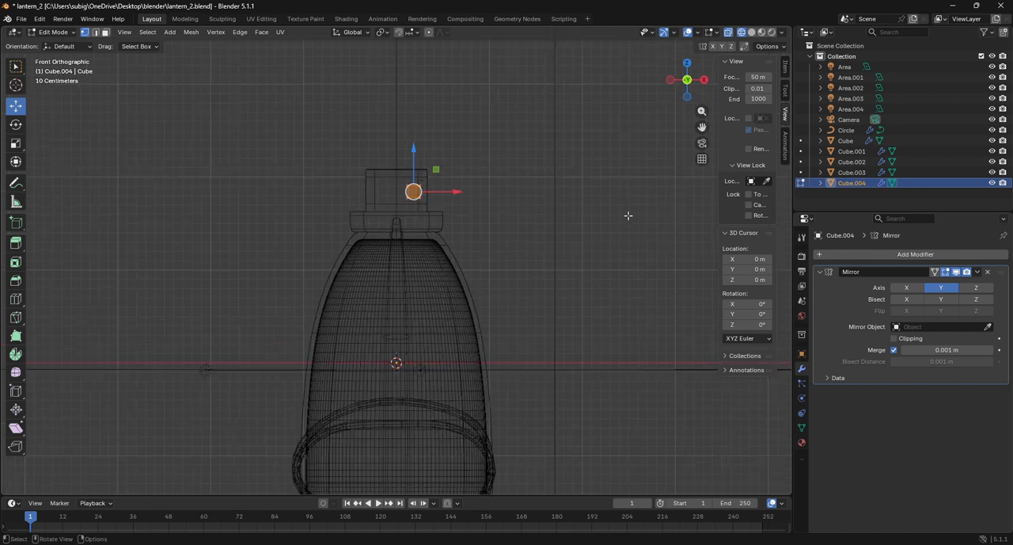
{"action": "left_click", "coordinate": [907, 288]}
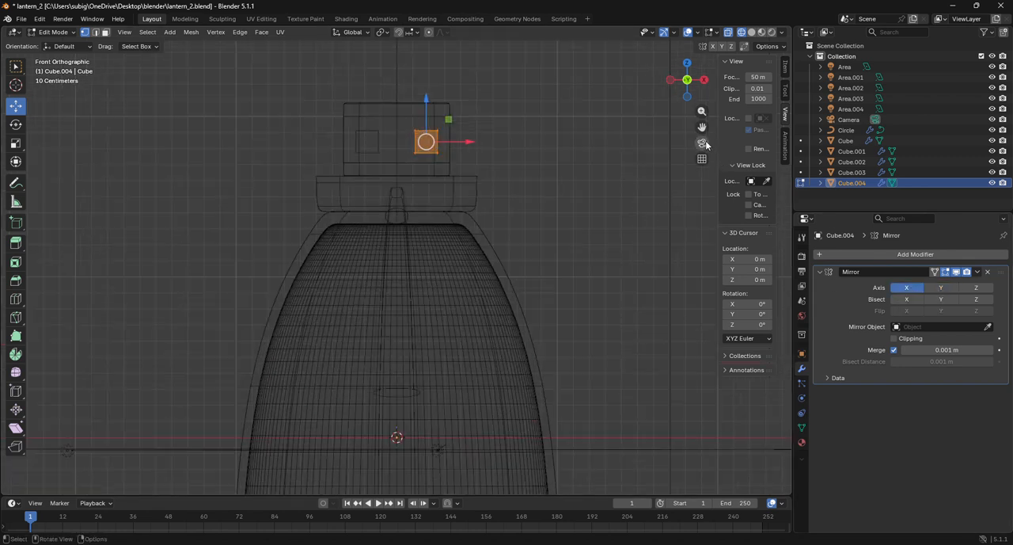
In right view, change the mirror axis to Y with clipping enabled and move the cube's mesh about 0.18 m along Y
{"action": "left_click_drag", "start_coordinate": [701, 126], "coordinate": [696, 237]}
{"action": "left_click_drag", "start_coordinate": [698, 85], "coordinate": [704, 202]}
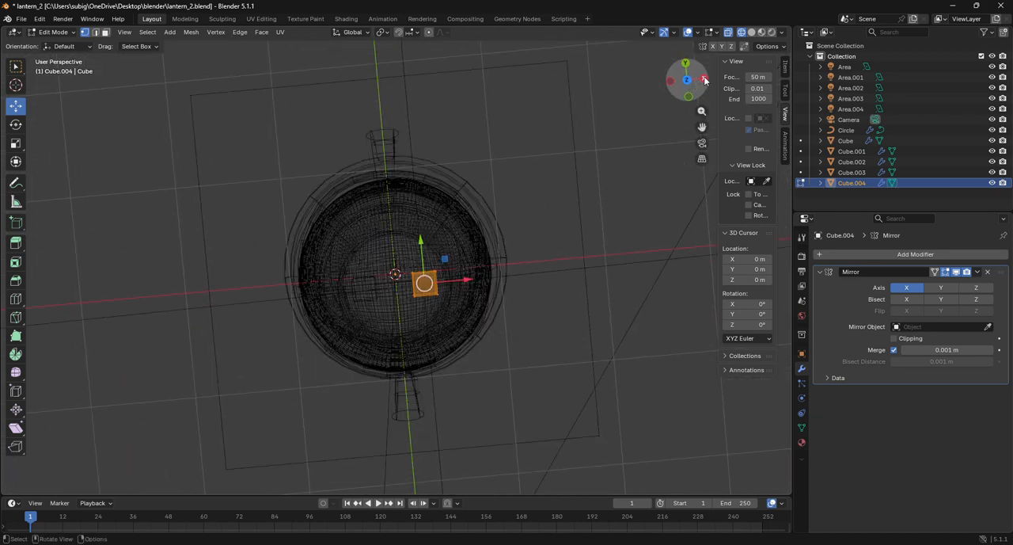
{"action": "left_click", "coordinate": [705, 80]}
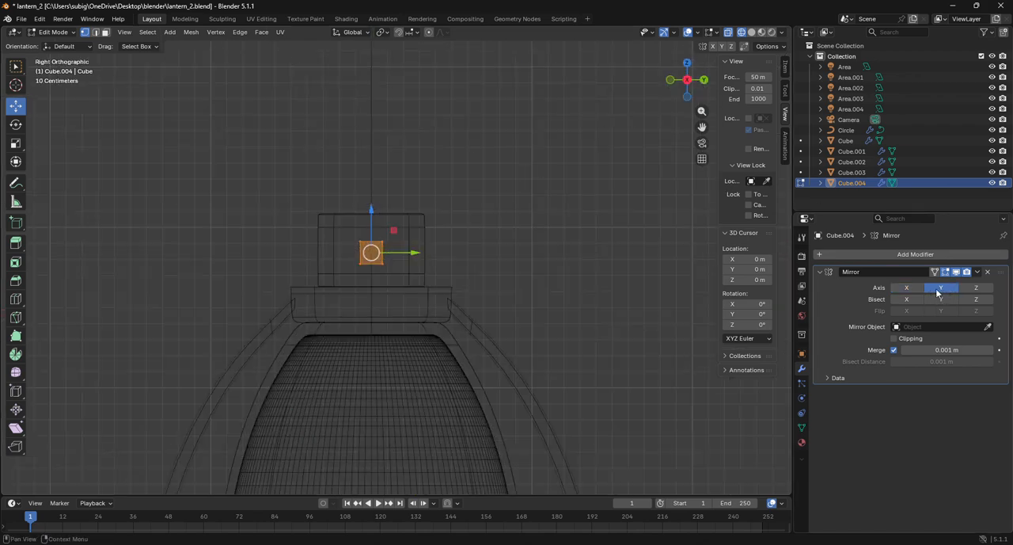
{"action": "left_click_drag", "start_coordinate": [419, 252], "coordinate": [447, 251]}
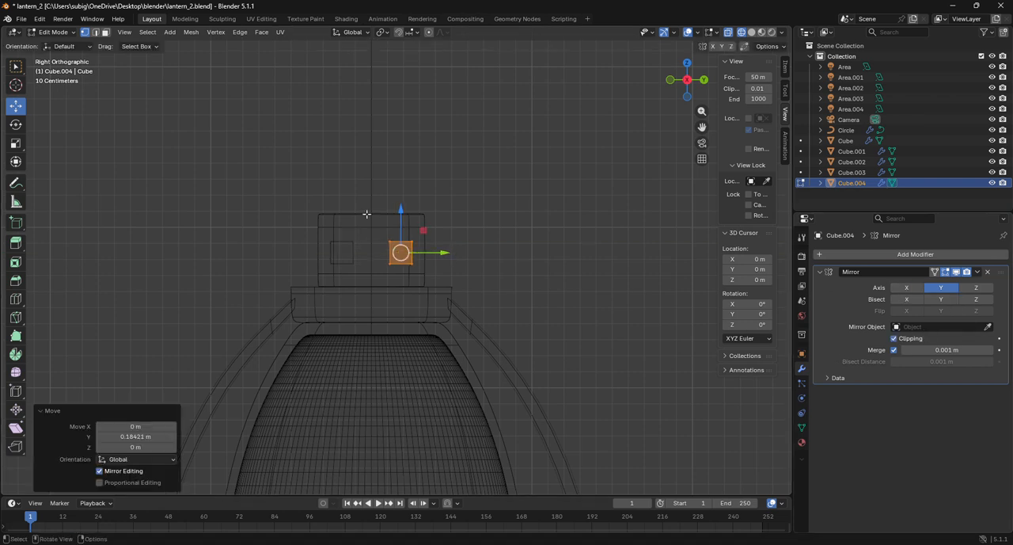
{"action": "key", "text": "ctrl+z"}
Move the cube's inner face onto the mirror plane and its outer face about 0.43 m outward along Y to form a horizontal bar
{"action": "left_click_drag", "start_coordinate": [422, 253], "coordinate": [377, 248]}
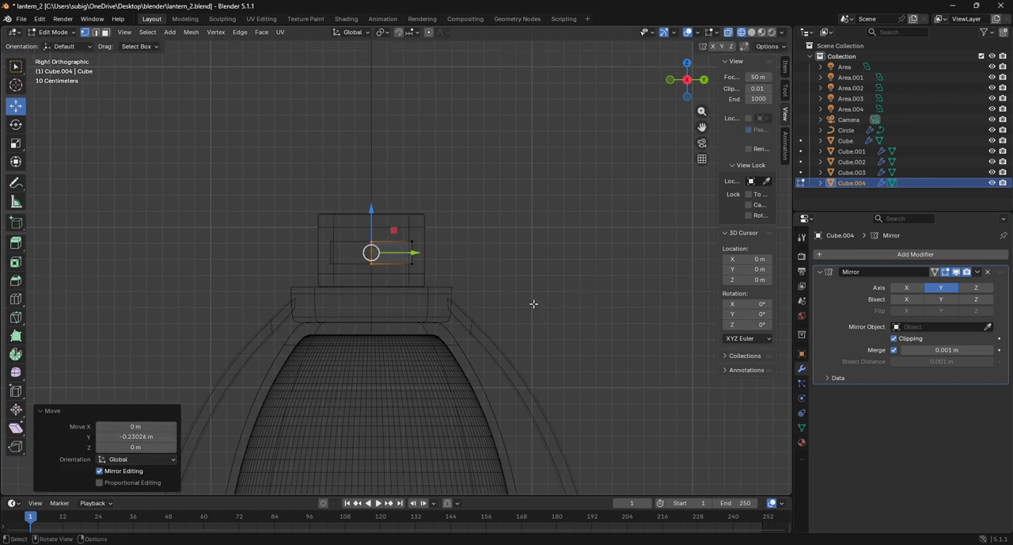
{"action": "left_click_drag", "start_coordinate": [533, 303], "coordinate": [402, 201]}
{"action": "left_click_drag", "start_coordinate": [454, 260], "coordinate": [521, 258]}
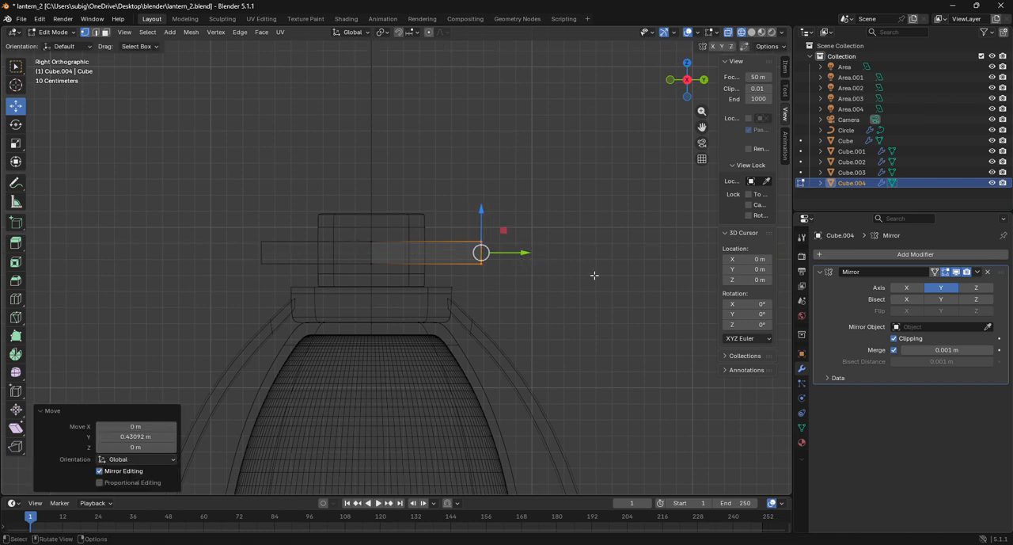
Add a Subdivision Surface modifier to the bar and slant its outer end by moving the upper end edge inward
{"action": "left_click", "coordinate": [877, 252]}
{"action": "left_click", "coordinate": [877, 253]}
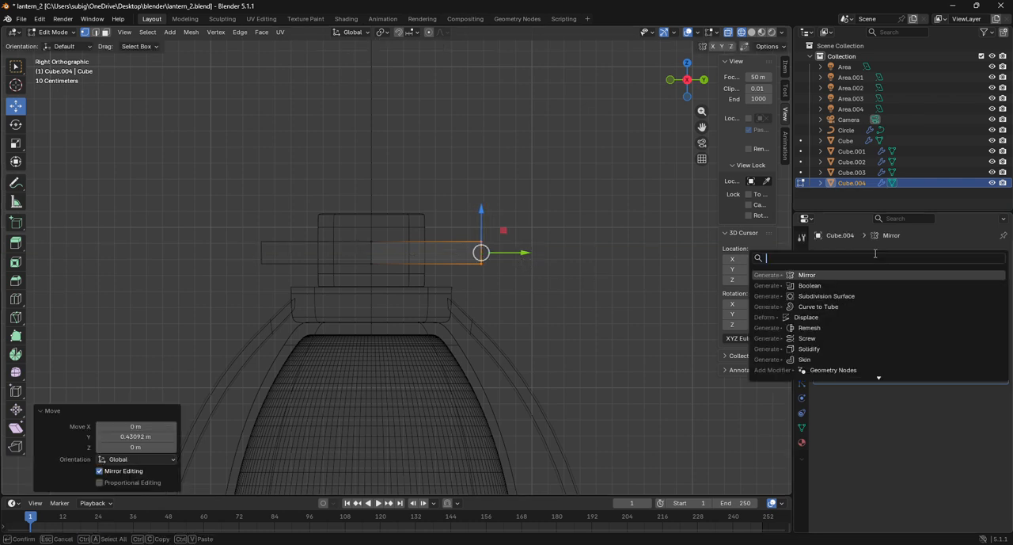
{"action": "left_click", "coordinate": [823, 295]}
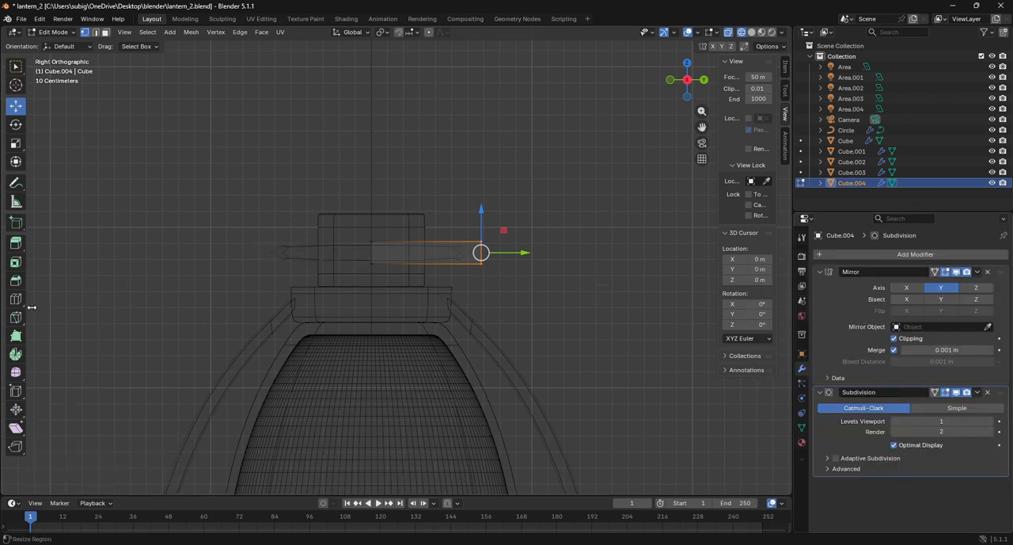
{"action": "left_click_drag", "start_coordinate": [437, 227], "coordinate": [504, 238]}
{"action": "left_click", "coordinate": [546, 304]}
Extrude the bar's slanted end face and move it up about 0.67 m along Z
{"action": "left_click_drag", "start_coordinate": [561, 309], "coordinate": [452, 223]}
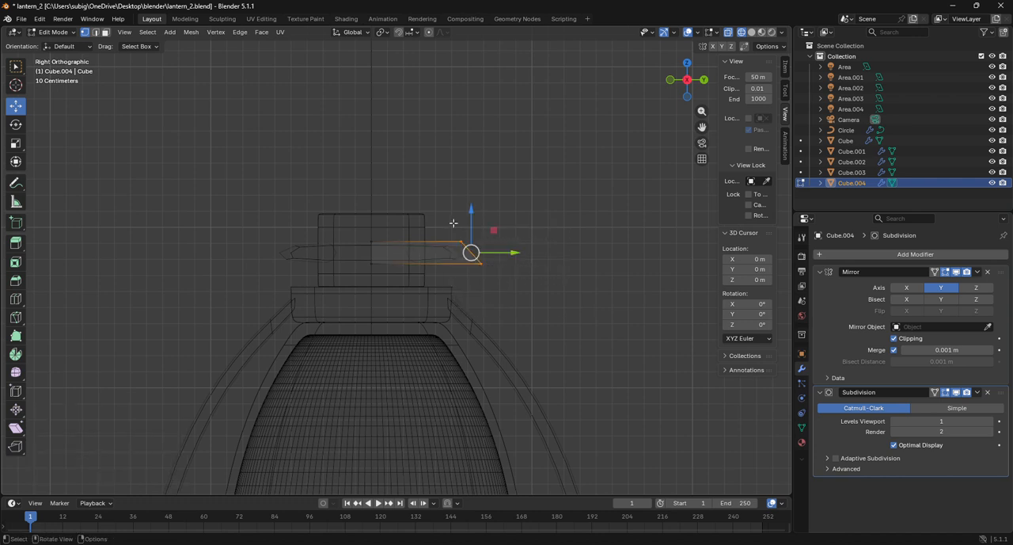
{"action": "key", "text": "g"}
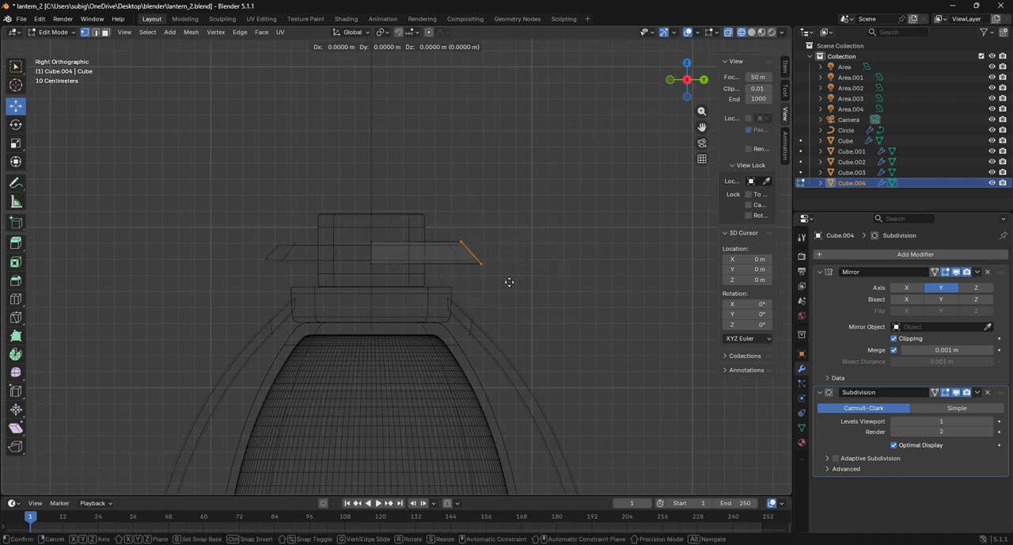
{"action": "key", "text": "z"}
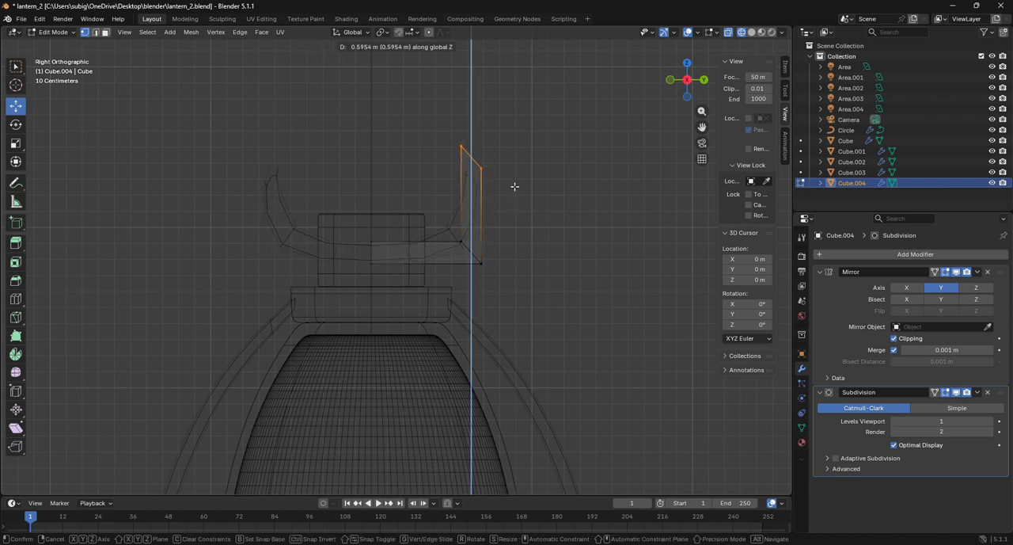
{"action": "key", "text": "Escape"}
{"action": "left_click_drag", "start_coordinate": [472, 212], "coordinate": [470, 103]}
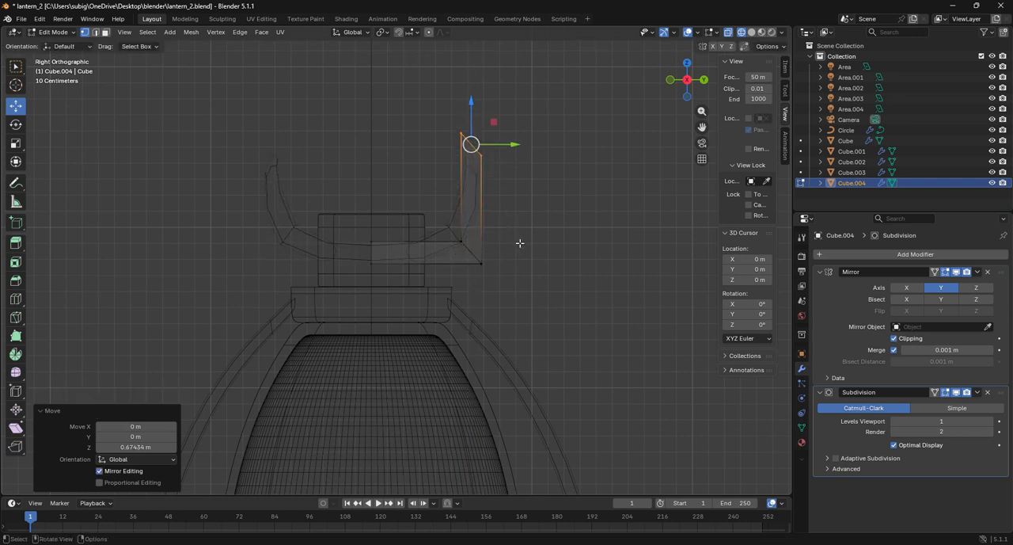
Scale the raised end face by about -0.88 along Z to reverse its slope
{"action": "key", "text": "s"}
{"action": "key", "text": "z"}
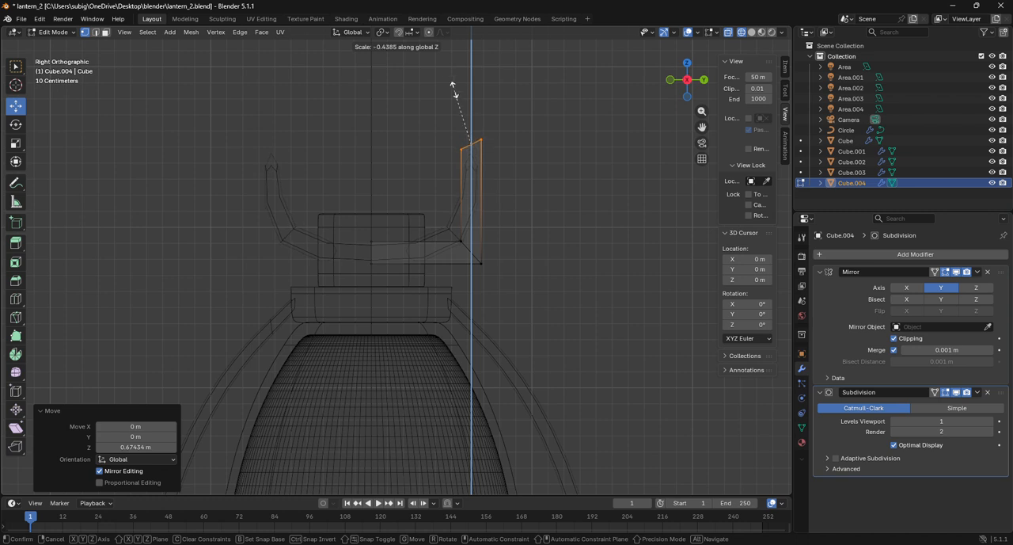
{"action": "left_click", "coordinate": [439, 23]}
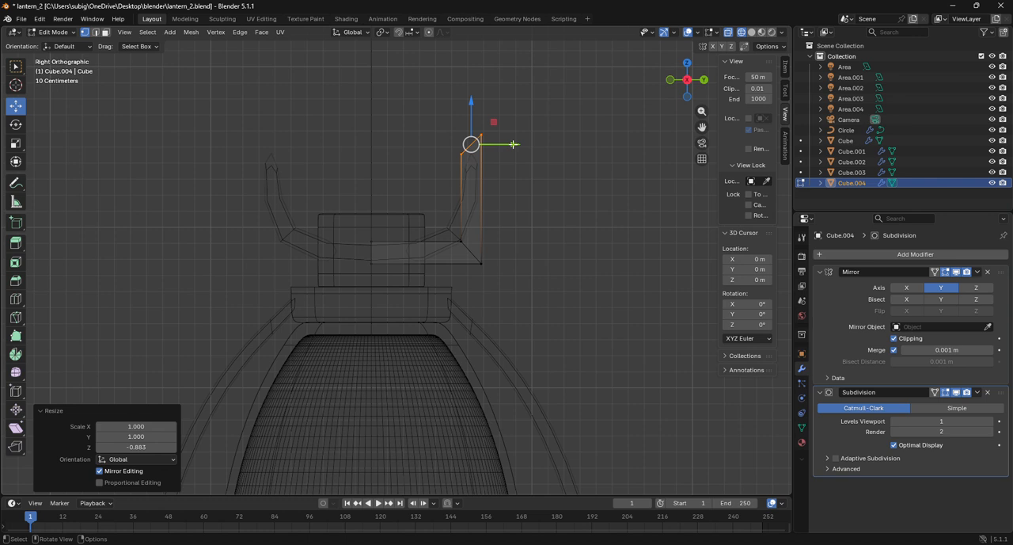
Extrude the raised end face and move it inward along Y to the mirror plane, closing the handle loop
{"action": "left_click_drag", "start_coordinate": [514, 144], "coordinate": [468, 140]}
{"action": "right_click", "coordinate": [470, 142]}
{"action": "key", "text": "e"}
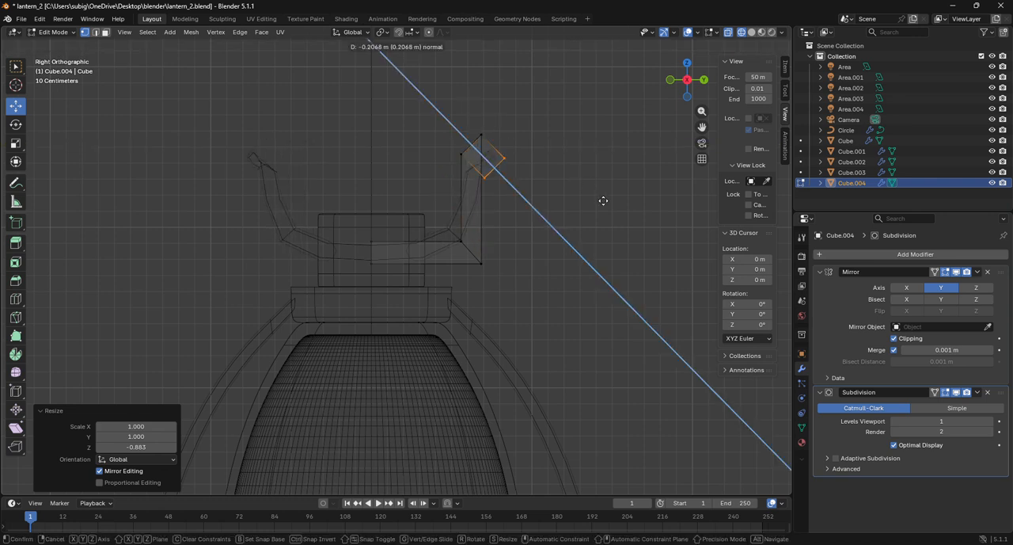
{"action": "right_click", "coordinate": [603, 200]}
{"action": "left_click_drag", "start_coordinate": [510, 145], "coordinate": [339, 138]}
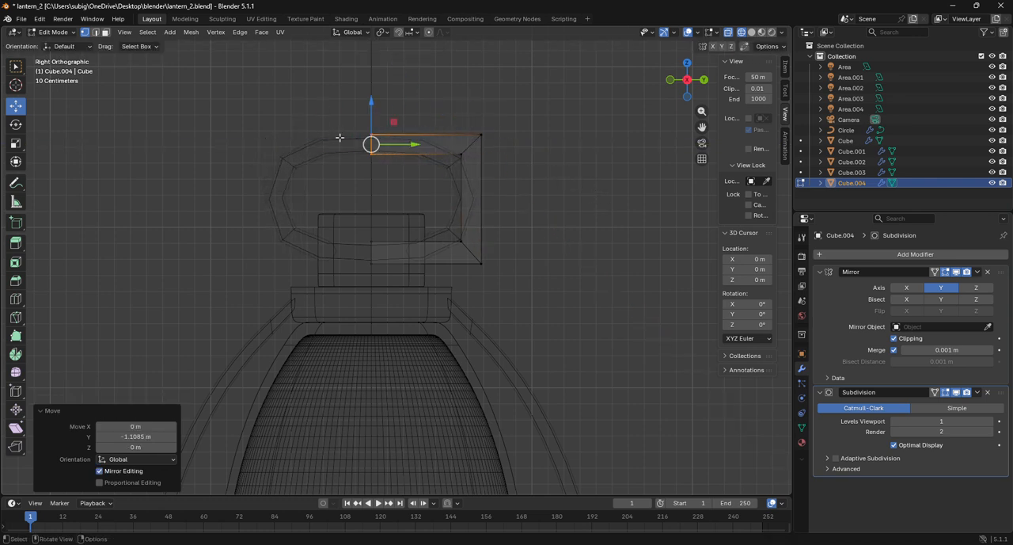
Add loop cuts near the handle's lower outer corner, one in the bottom bar at factor 0.743 and one in the upright at 0.762
{"action": "left_click", "coordinate": [55, 31]}
{"action": "left_click", "coordinate": [69, 45]}
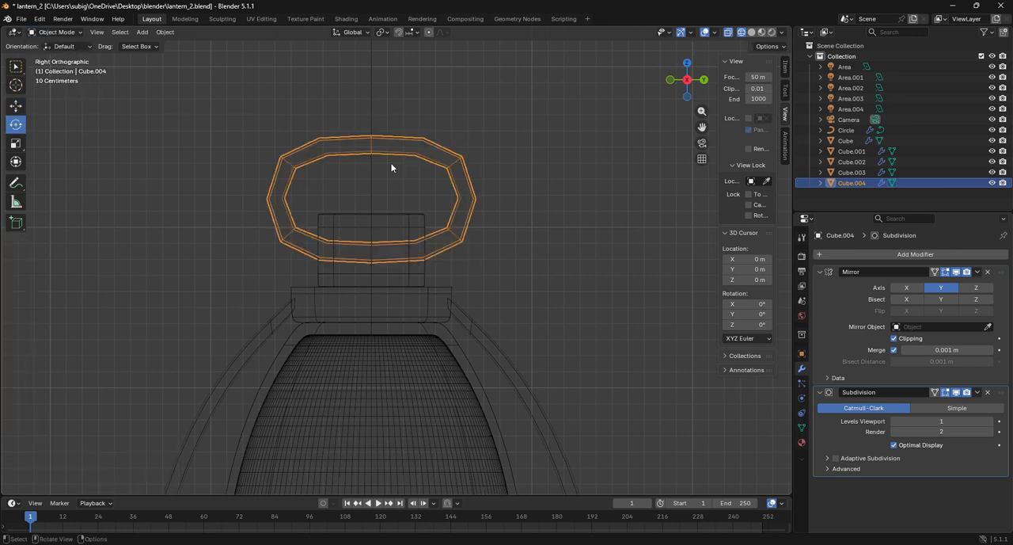
{"action": "left_click", "coordinate": [55, 32]}
{"action": "left_click", "coordinate": [65, 54]}
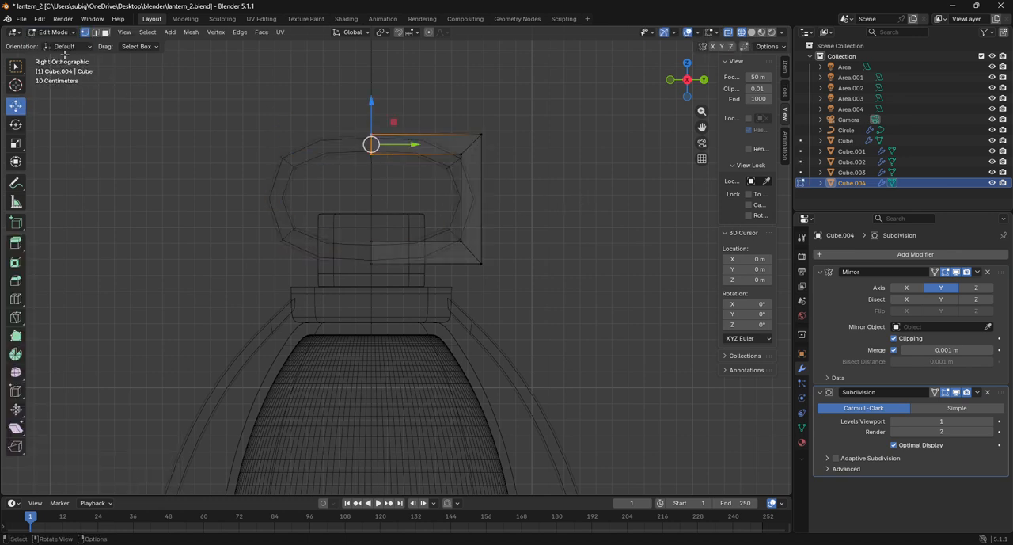
{"action": "left_click", "coordinate": [15, 299]}
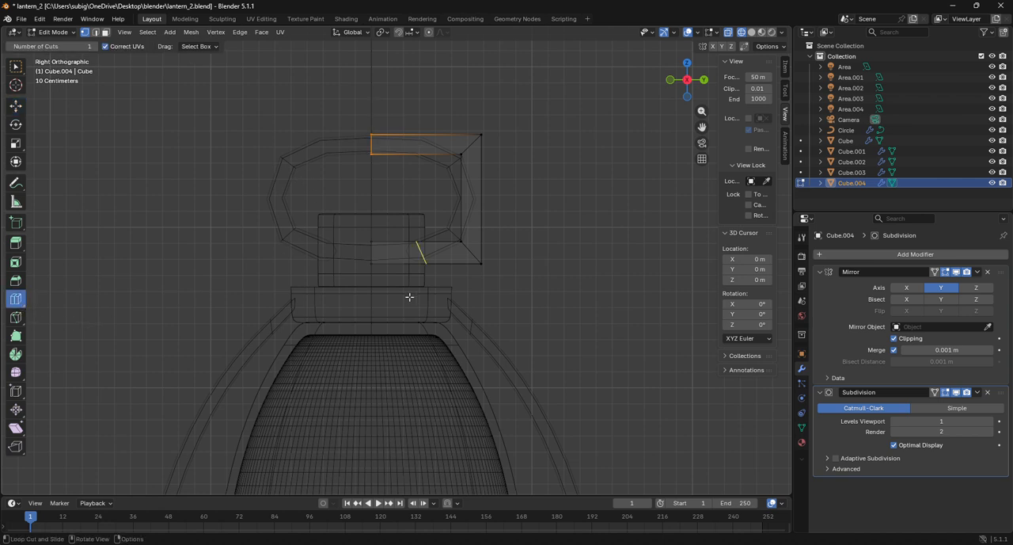
{"action": "left_click_drag", "start_coordinate": [411, 295], "coordinate": [459, 293]}
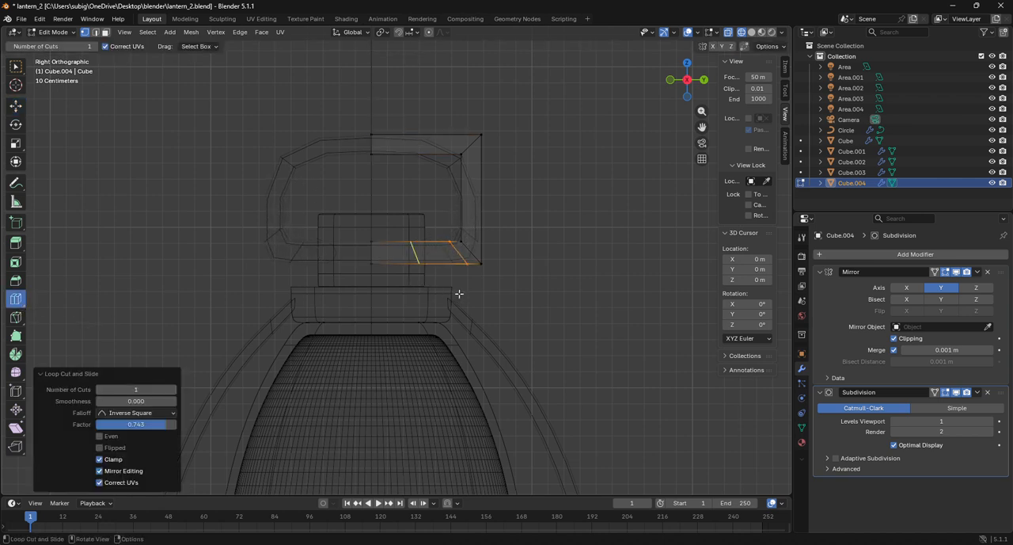
{"action": "left_click_drag", "start_coordinate": [486, 242], "coordinate": [493, 286]}
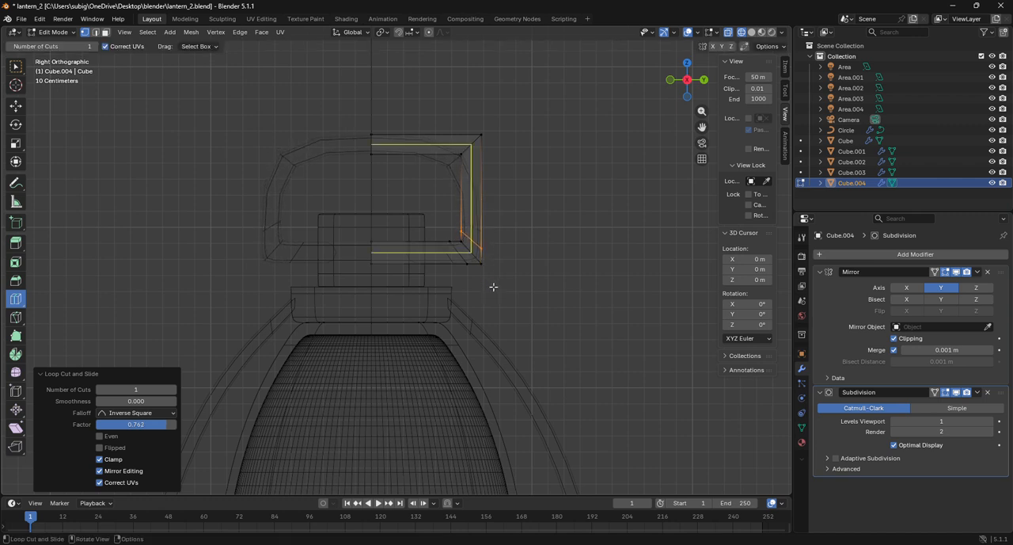
Return to Object Mode and set the handle's Subdivision levels to 3 for both viewport and render
{"action": "left_click", "coordinate": [54, 32]}
{"action": "left_click", "coordinate": [60, 45]}
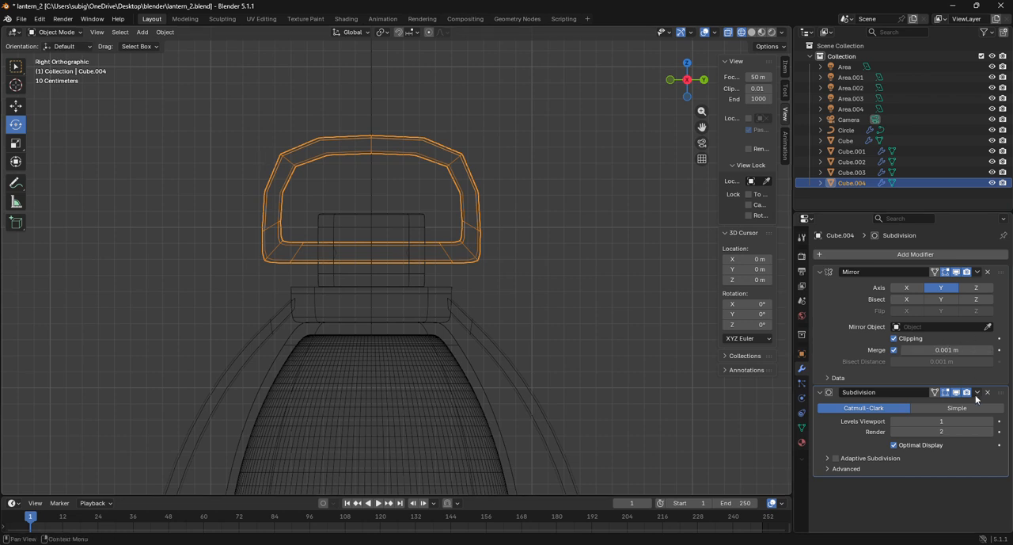
{"action": "left_click", "coordinate": [989, 421]}
{"action": "left_click", "coordinate": [988, 422]}
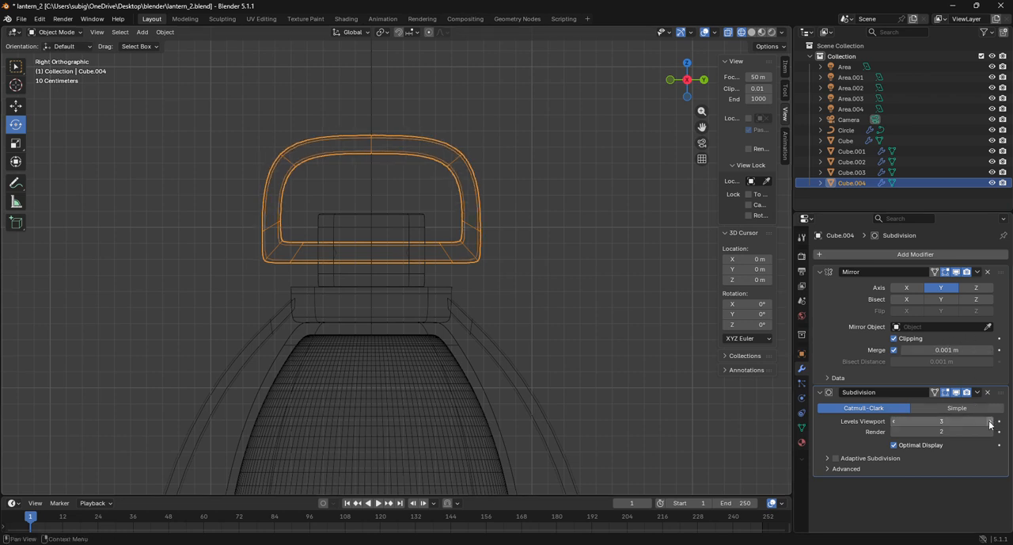
{"action": "left_click", "coordinate": [989, 431]}
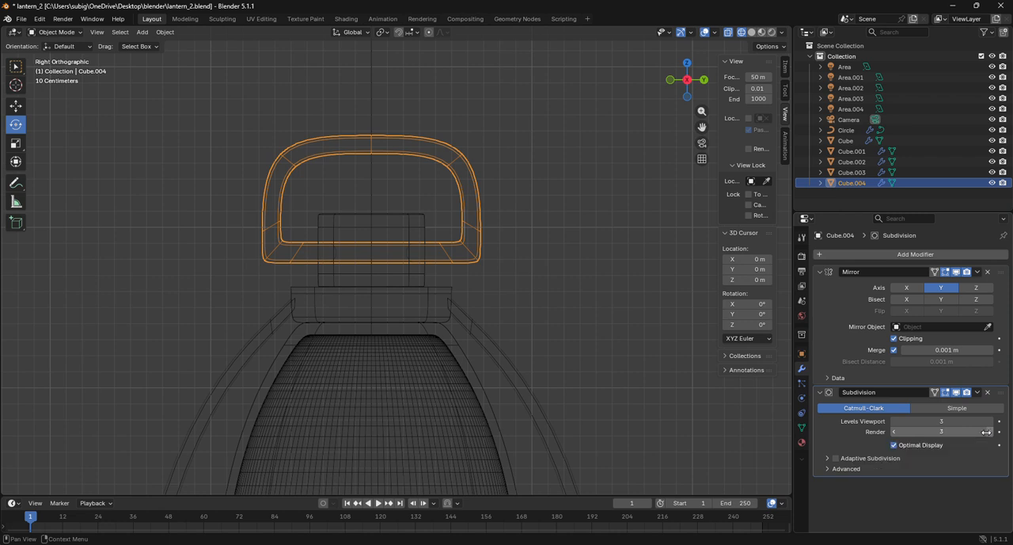
Turn off wireframe shading with the handle deselected, and inspect the whole lantern through the scene camera
{"action": "left_click", "coordinate": [562, 311]}
{"action": "key", "text": "shift+z"}
{"action": "scroll", "coordinate": [595, 212], "scroll_direction": "down", "scroll_amount": 2}
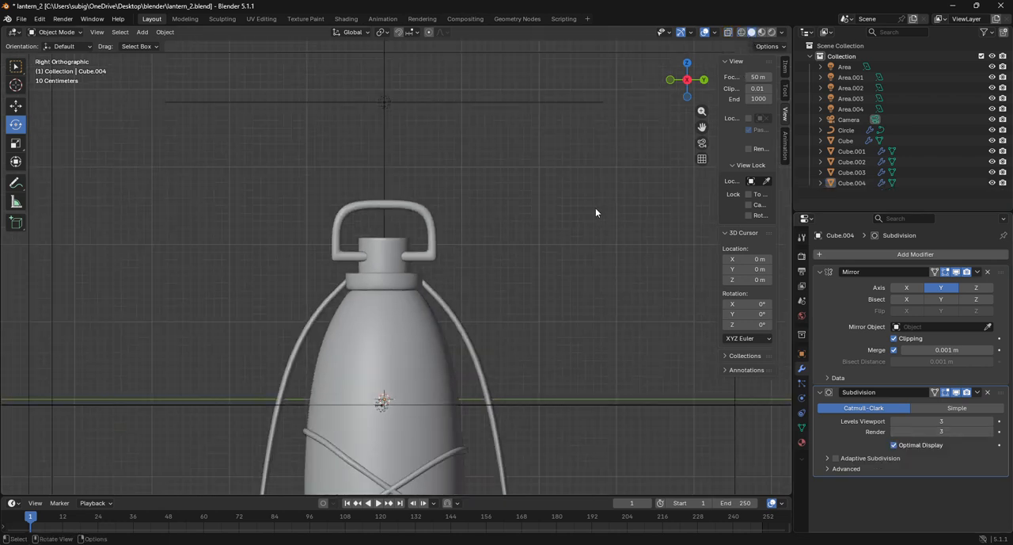
{"action": "scroll", "coordinate": [392, 310], "scroll_direction": "down", "scroll_amount": 3}
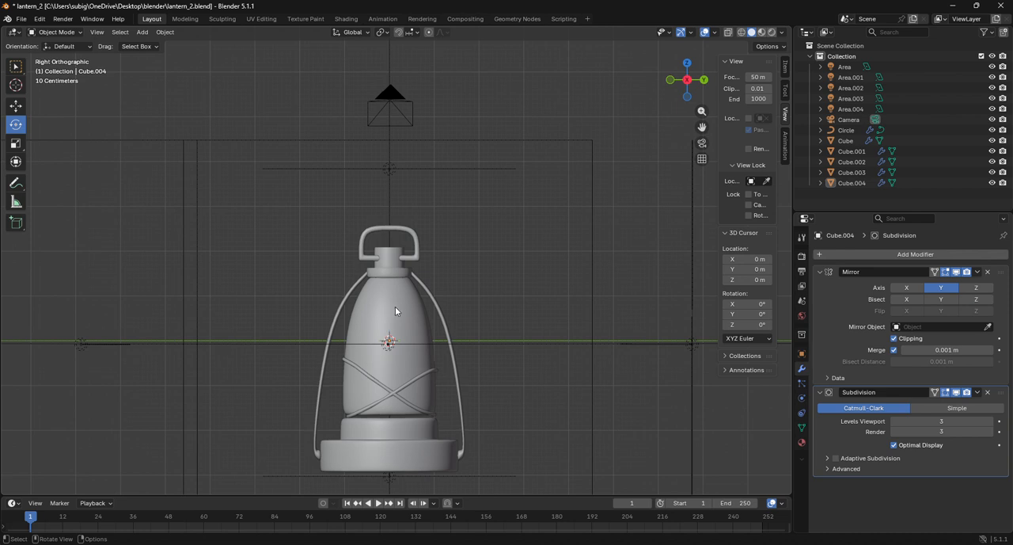
{"action": "left_click_drag", "start_coordinate": [687, 80], "coordinate": [700, 89]}
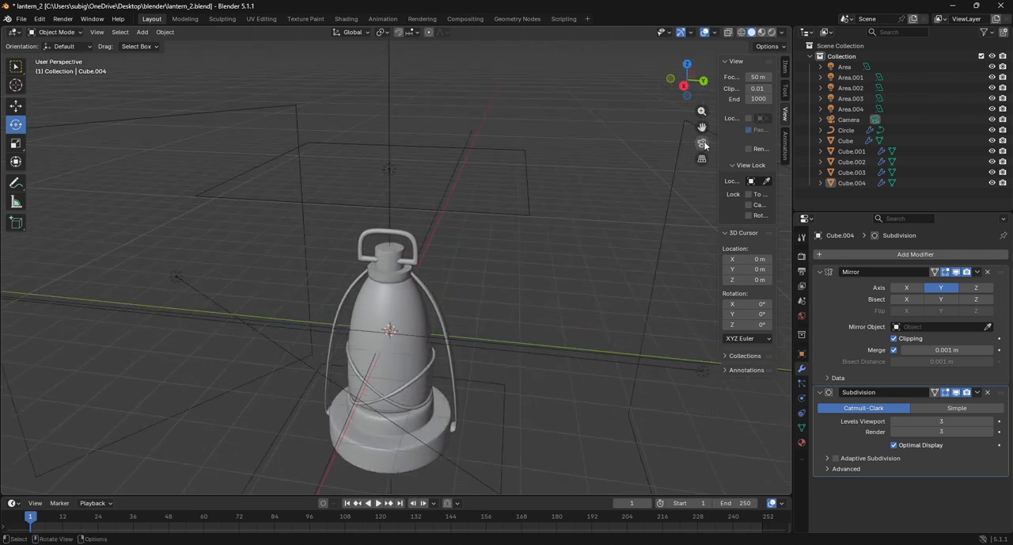
{"action": "left_click", "coordinate": [702, 144]}
{"action": "scroll", "coordinate": [578, 215], "scroll_direction": "down", "scroll_amount": 3}
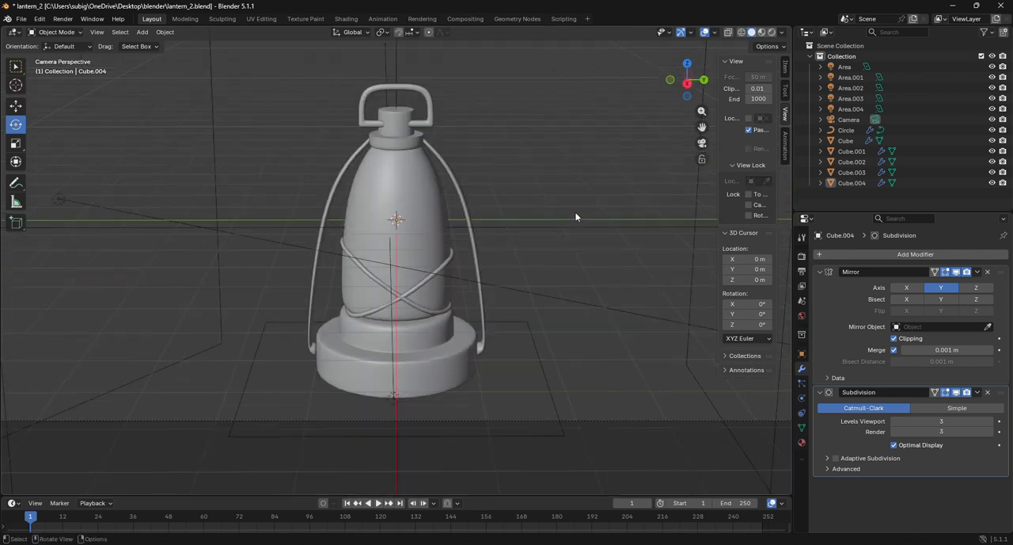